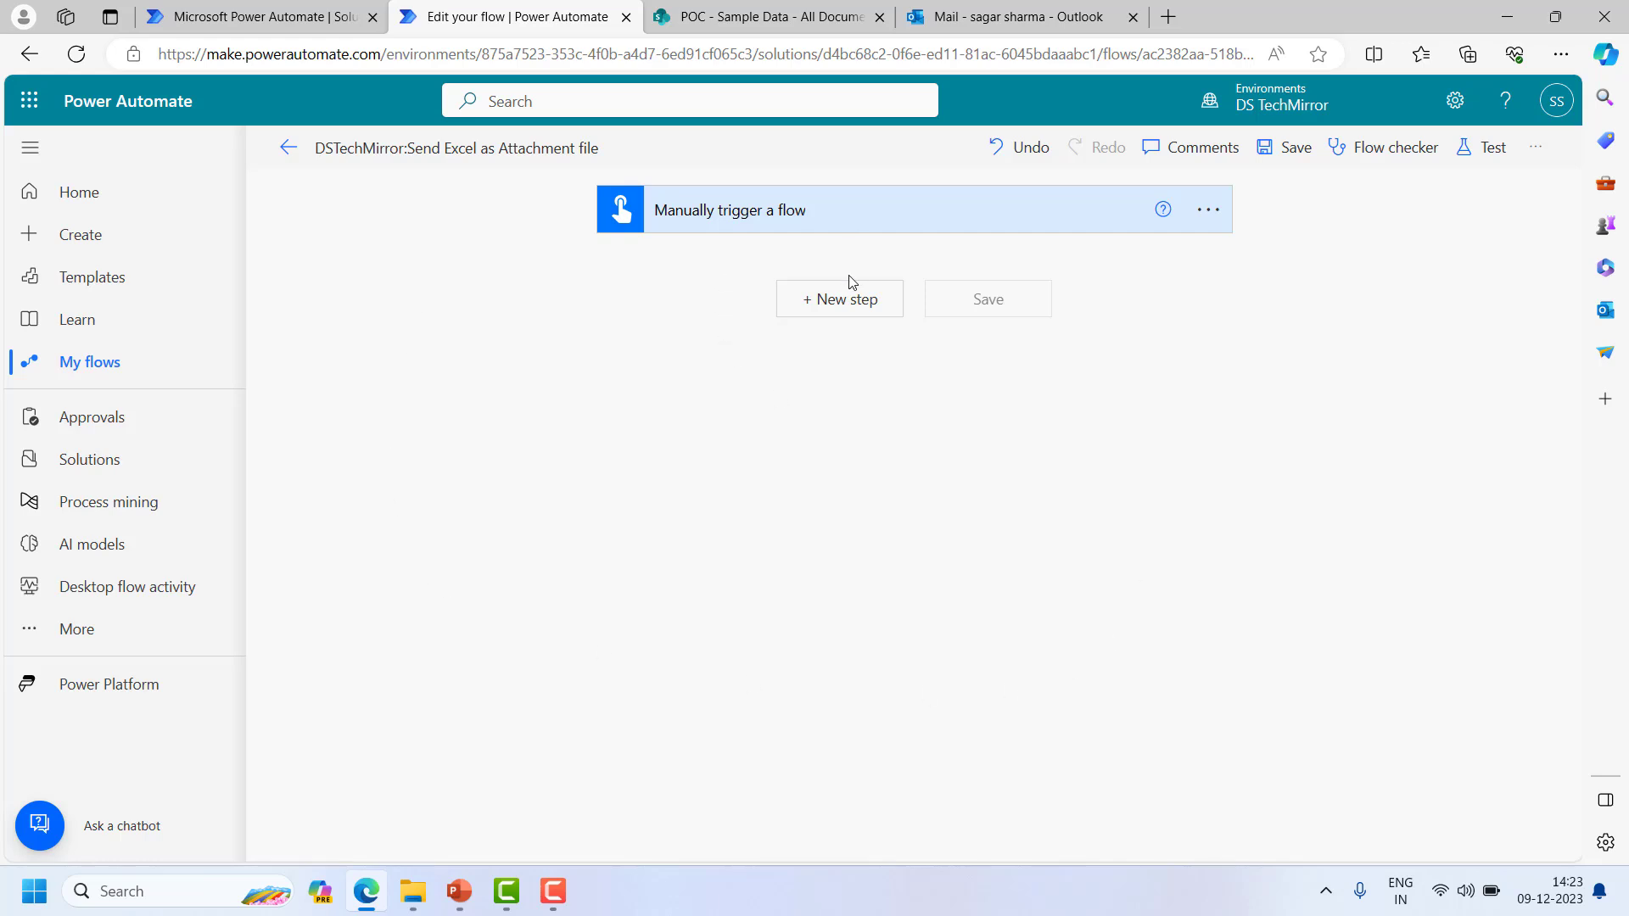
- Add the Office 365 Outlook 'Send an email (V2)' action after the trigger
left_click(848, 301)
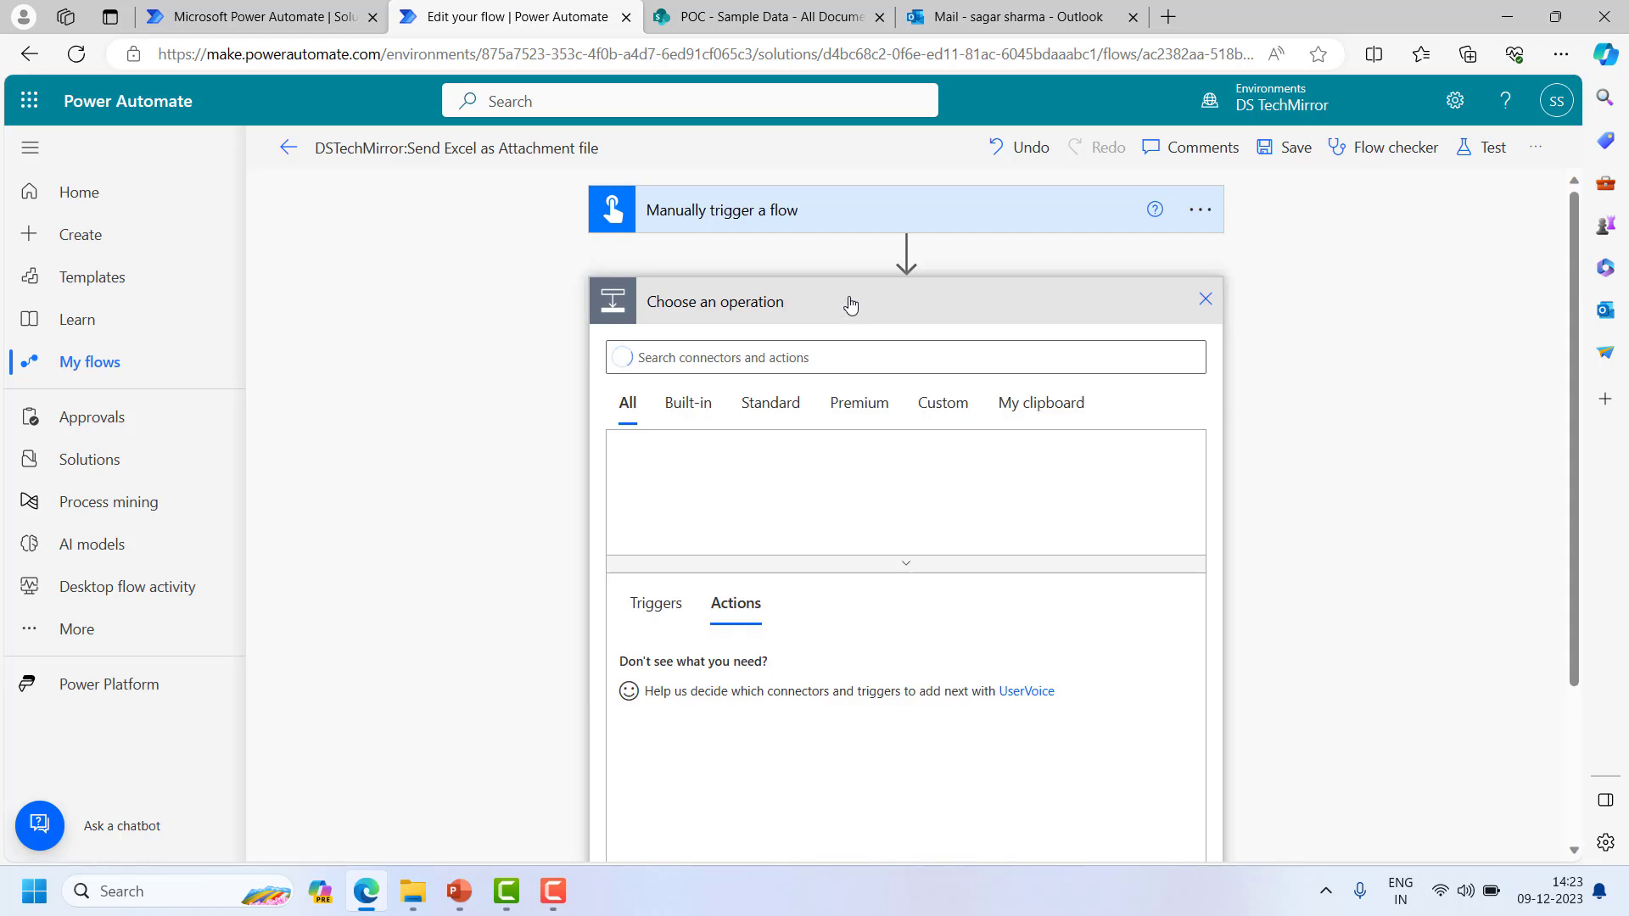
left_click(777, 357)
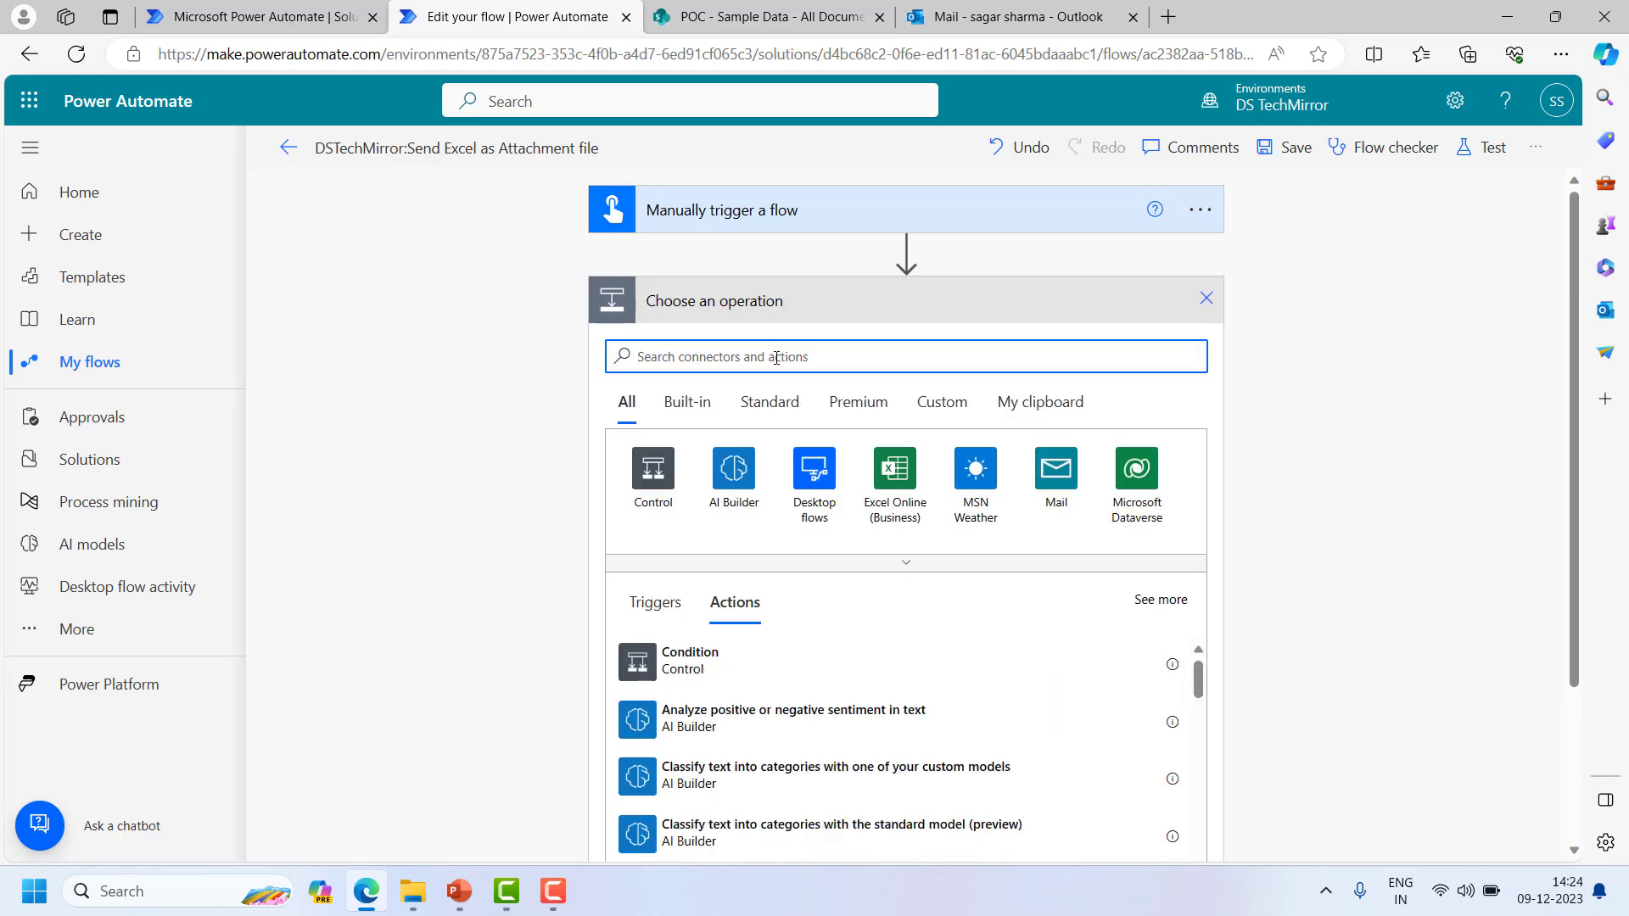
type("send mail")
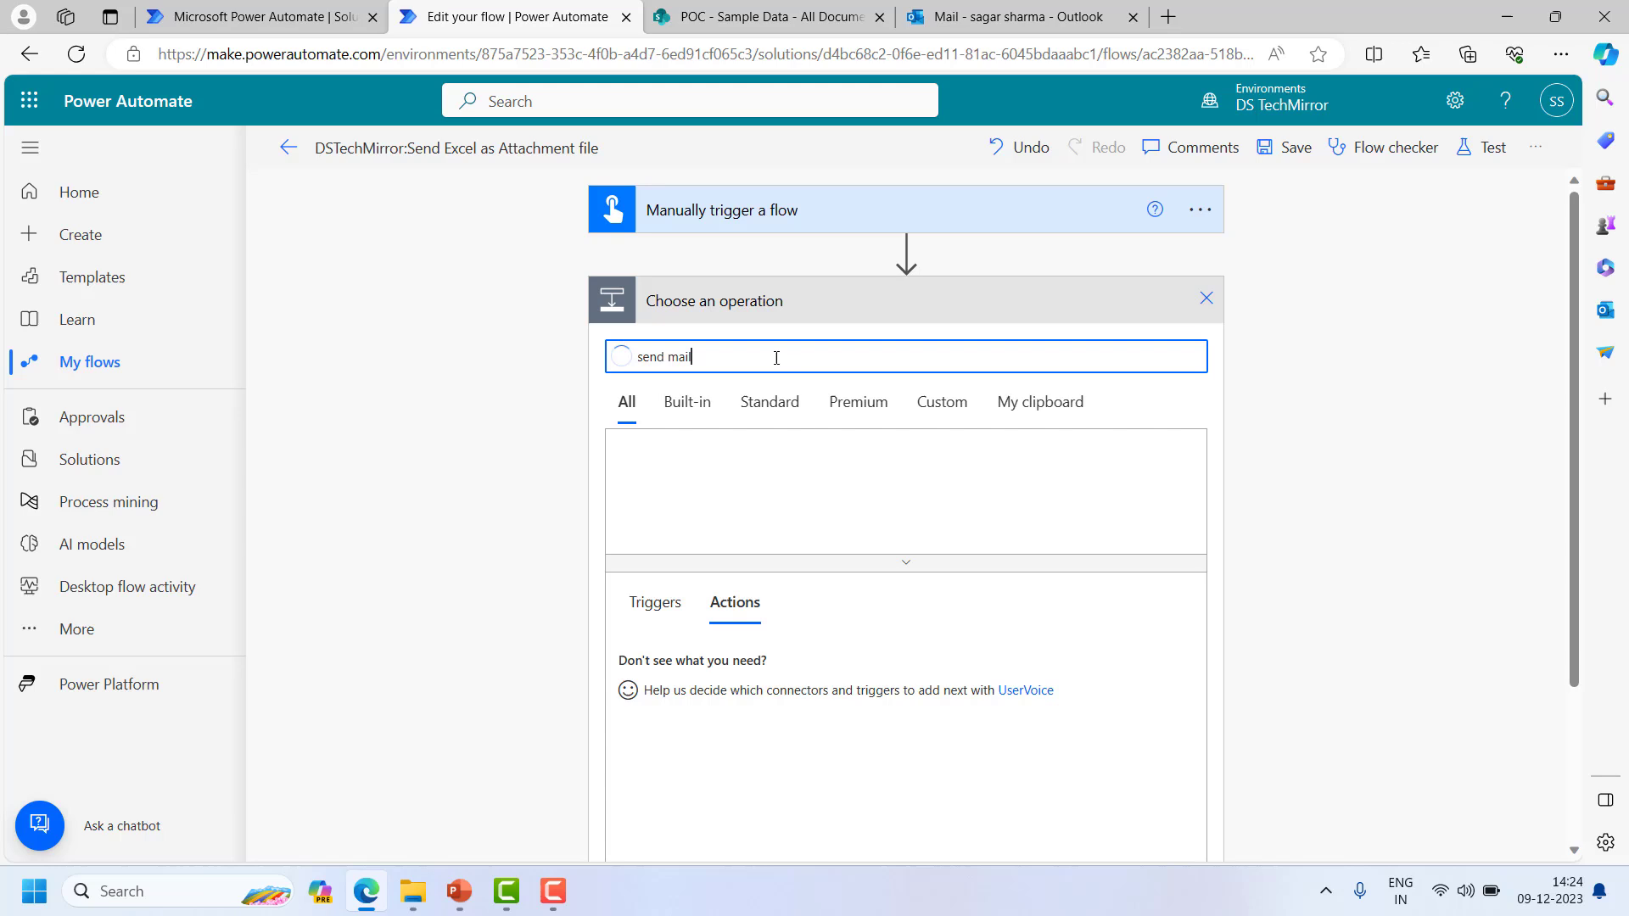
scroll(920, 465, "down", 1)
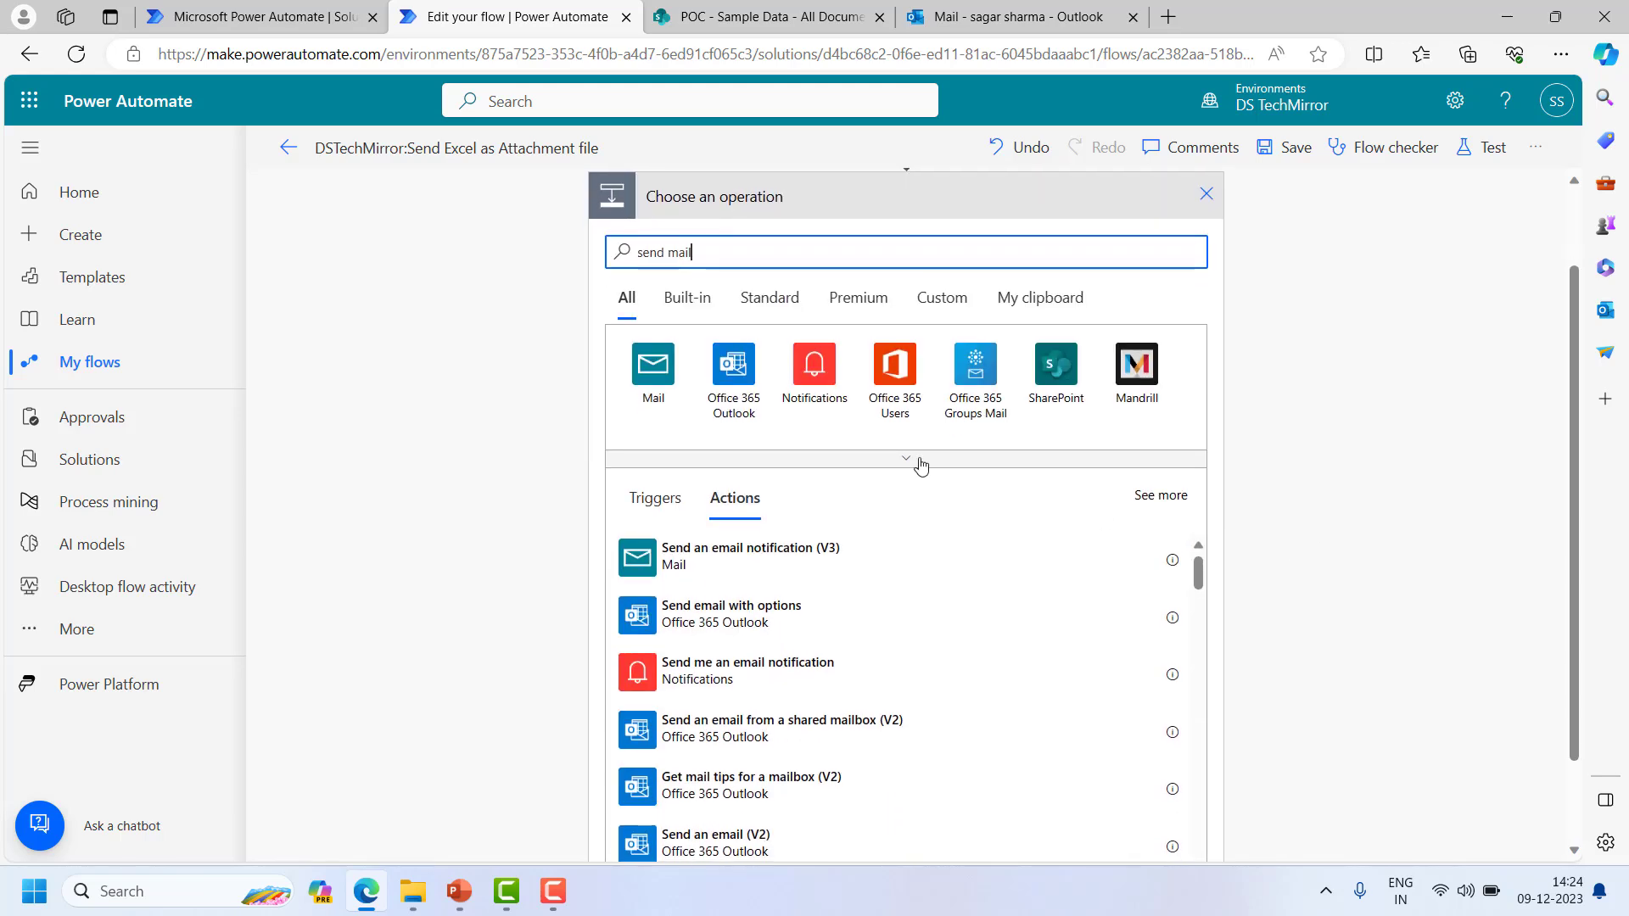
left_click(737, 382)
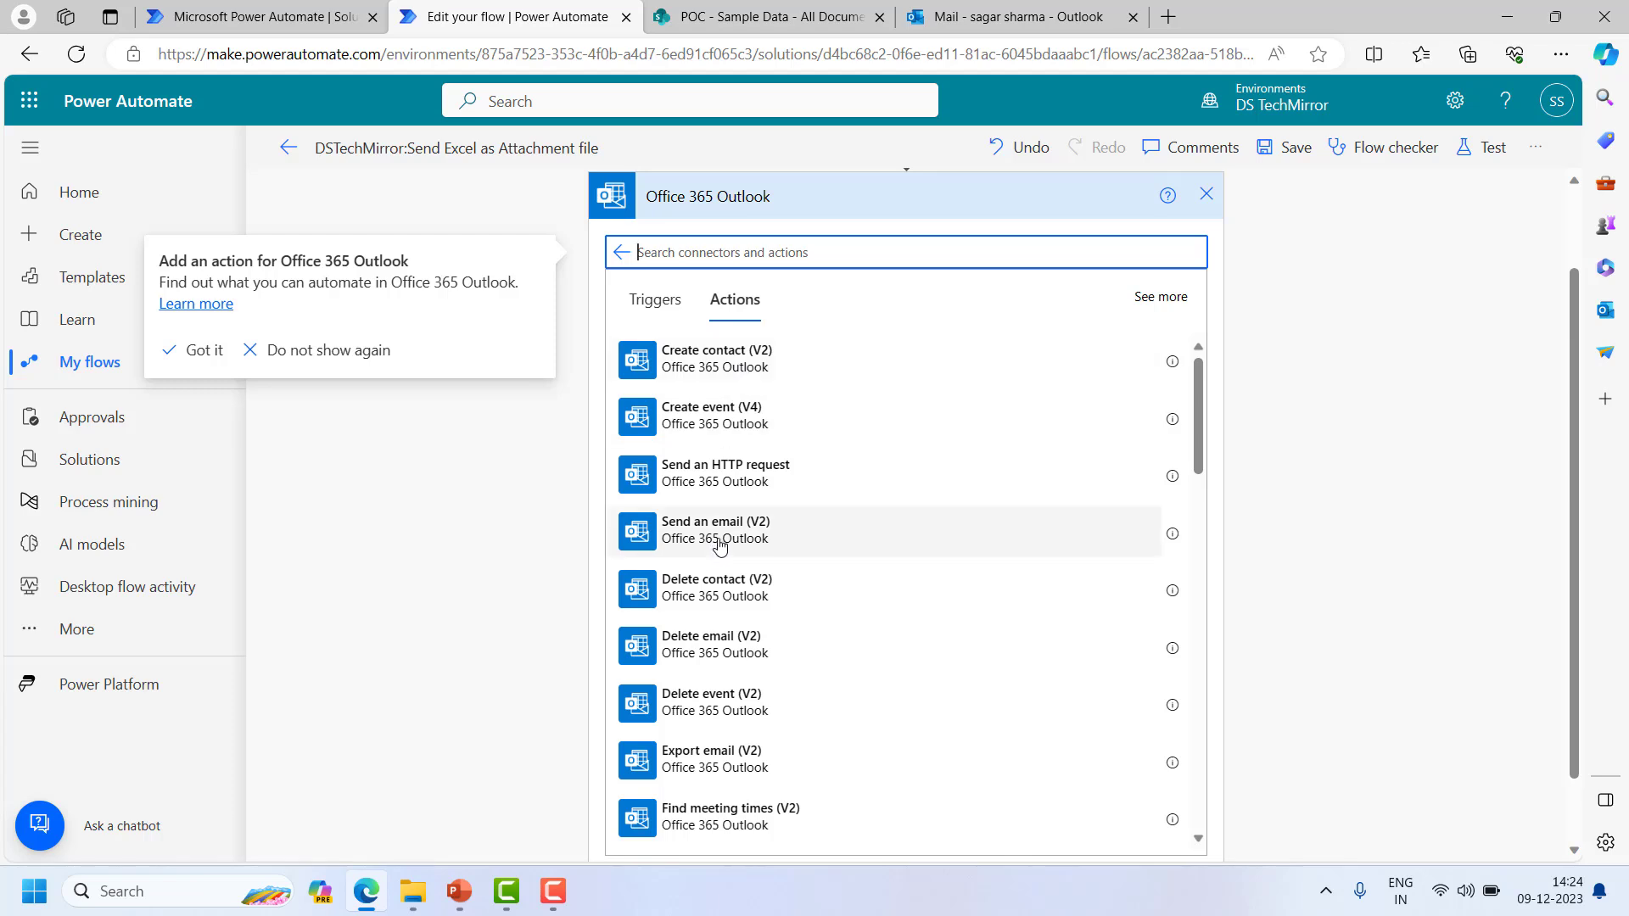
left_click(774, 543)
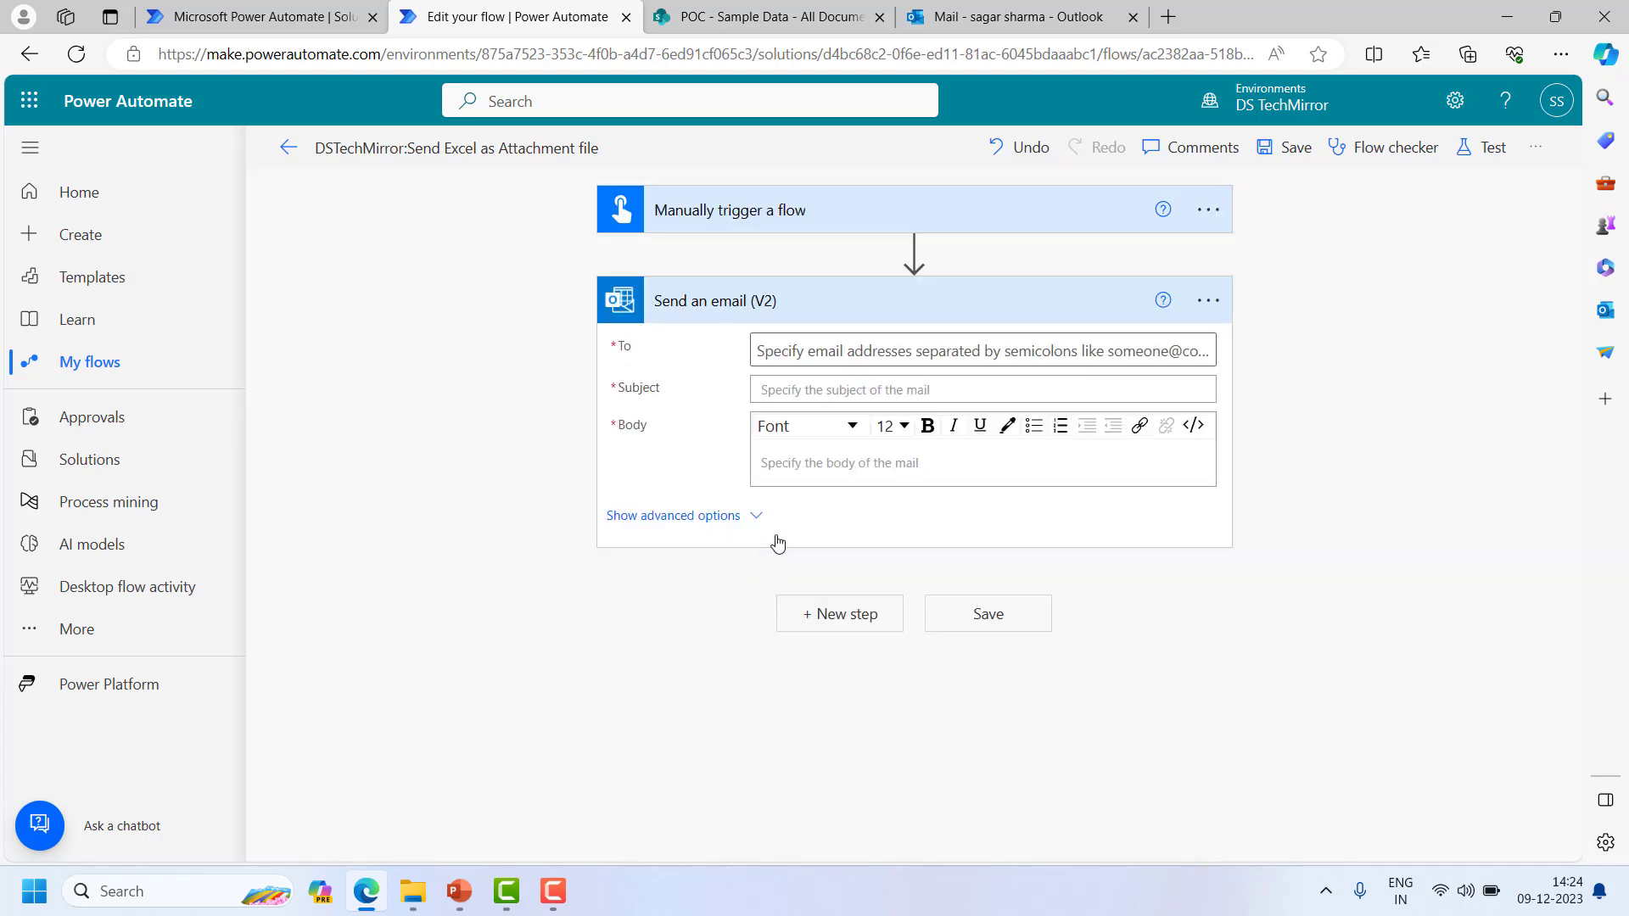
- Address the email to the user's own account from the suggested people
left_click(902, 350)
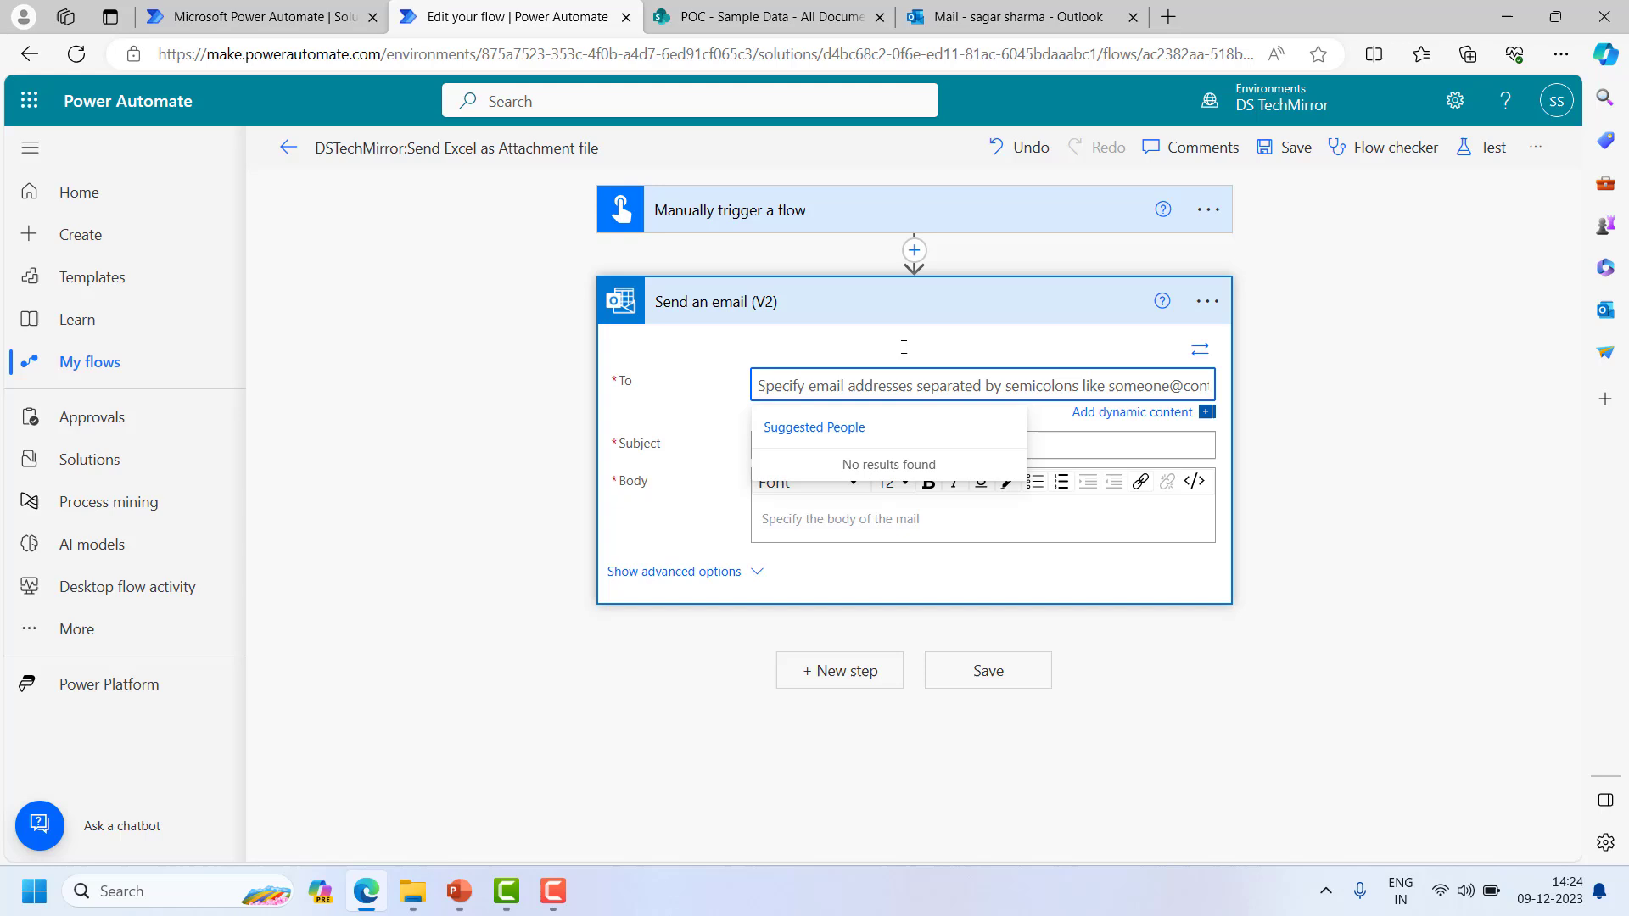
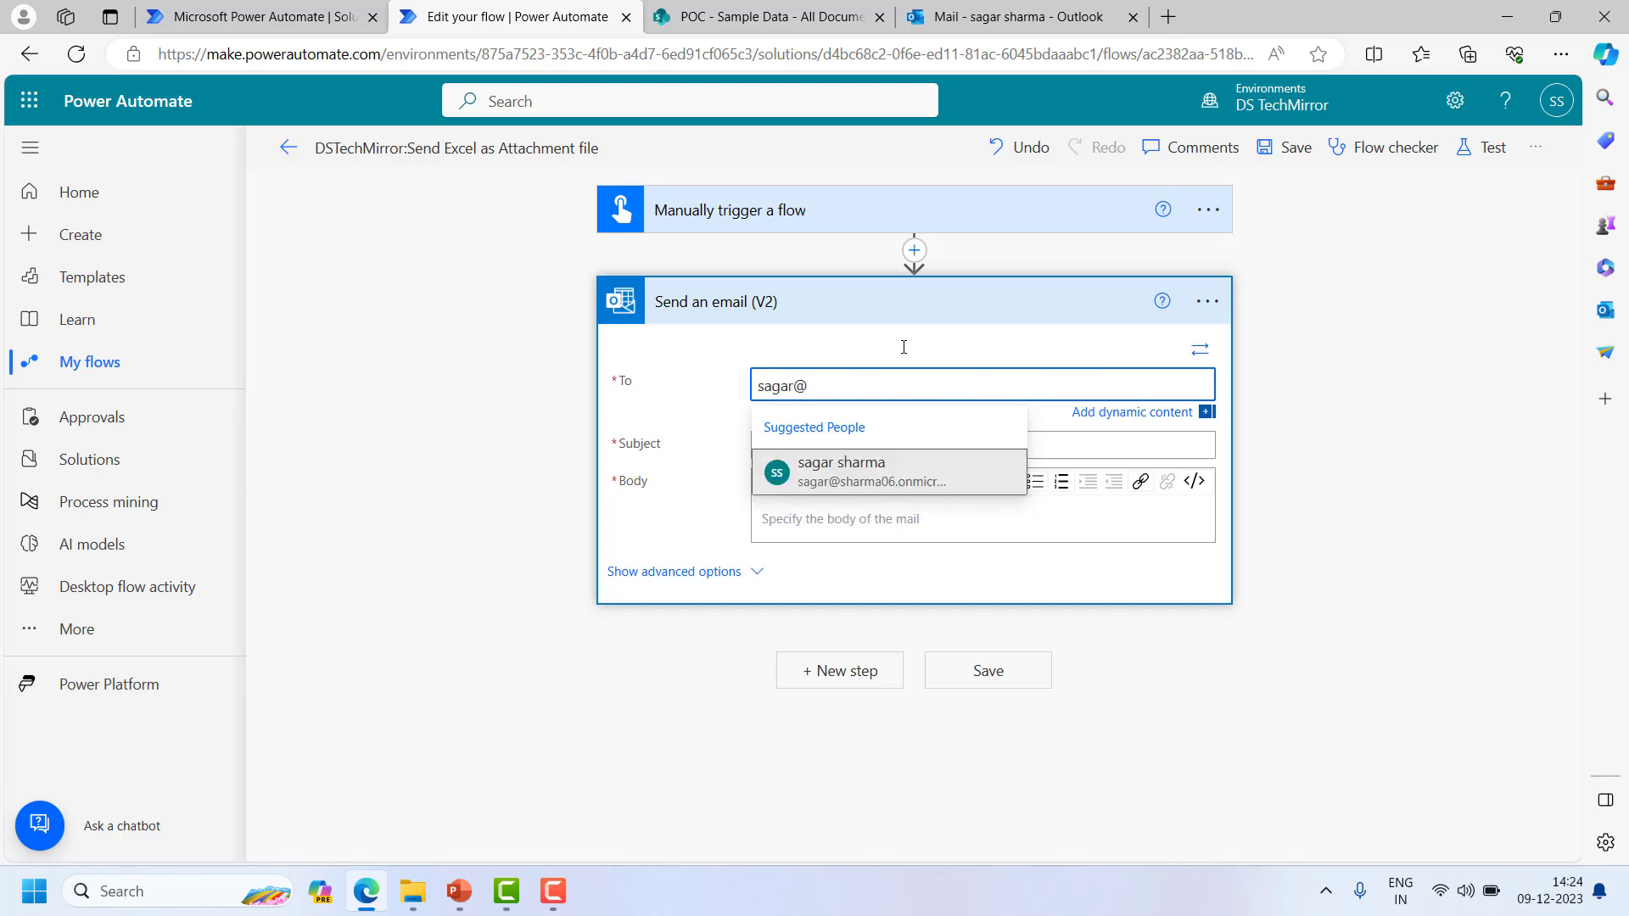
left_click(908, 468)
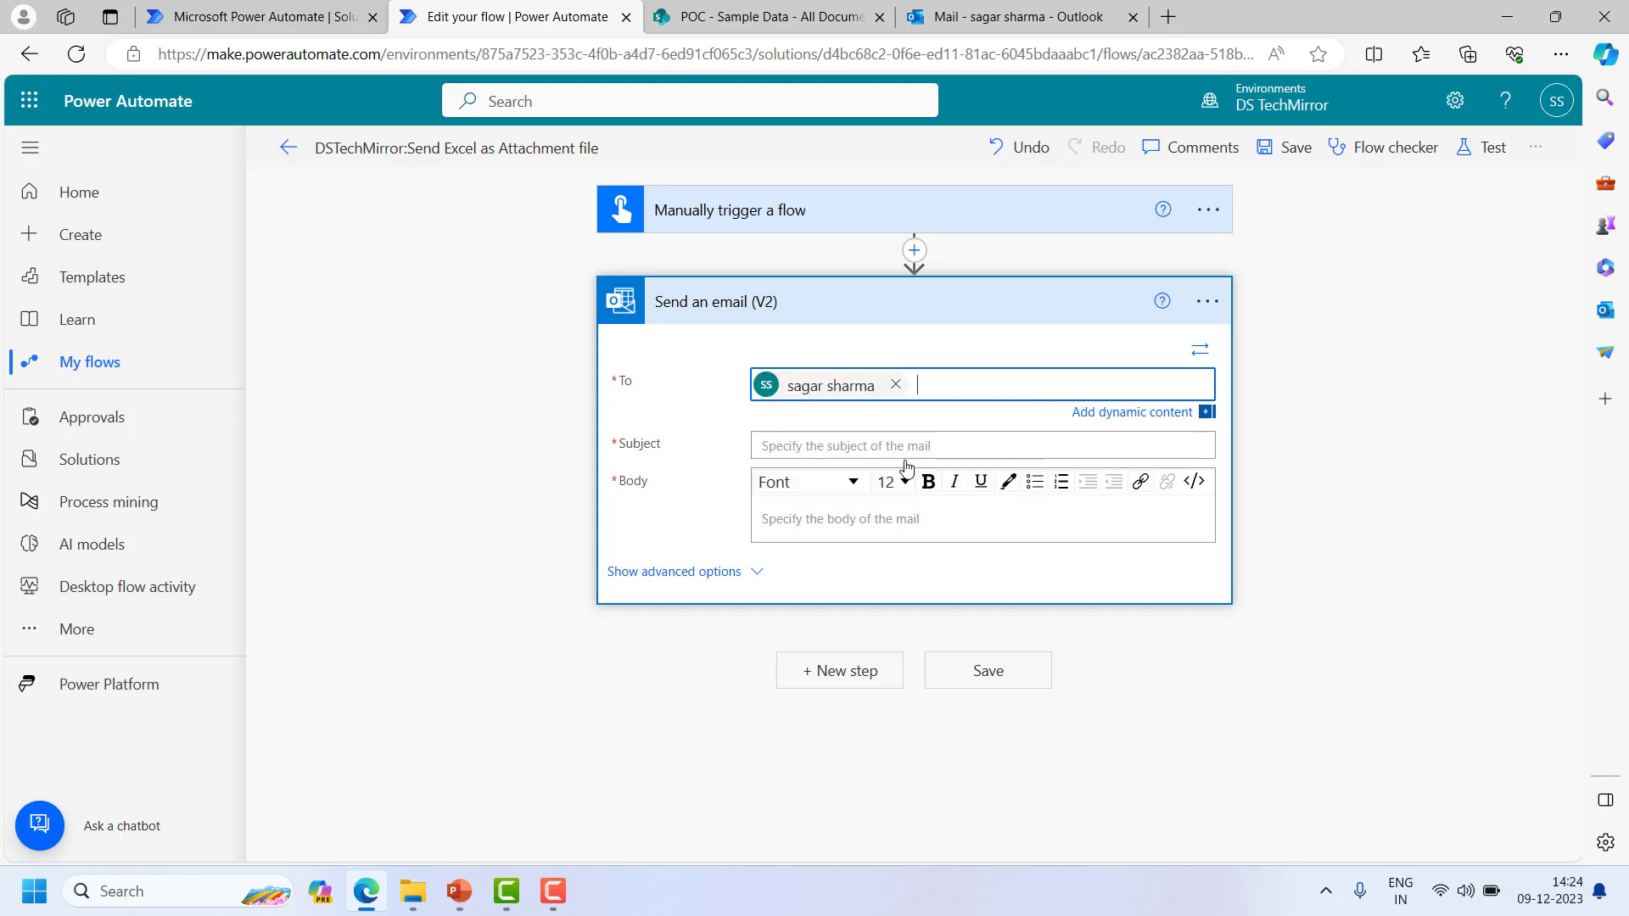
- Set both the subject and the body to 'Excel file as attachment'
left_click(858, 444)
type("Ex")
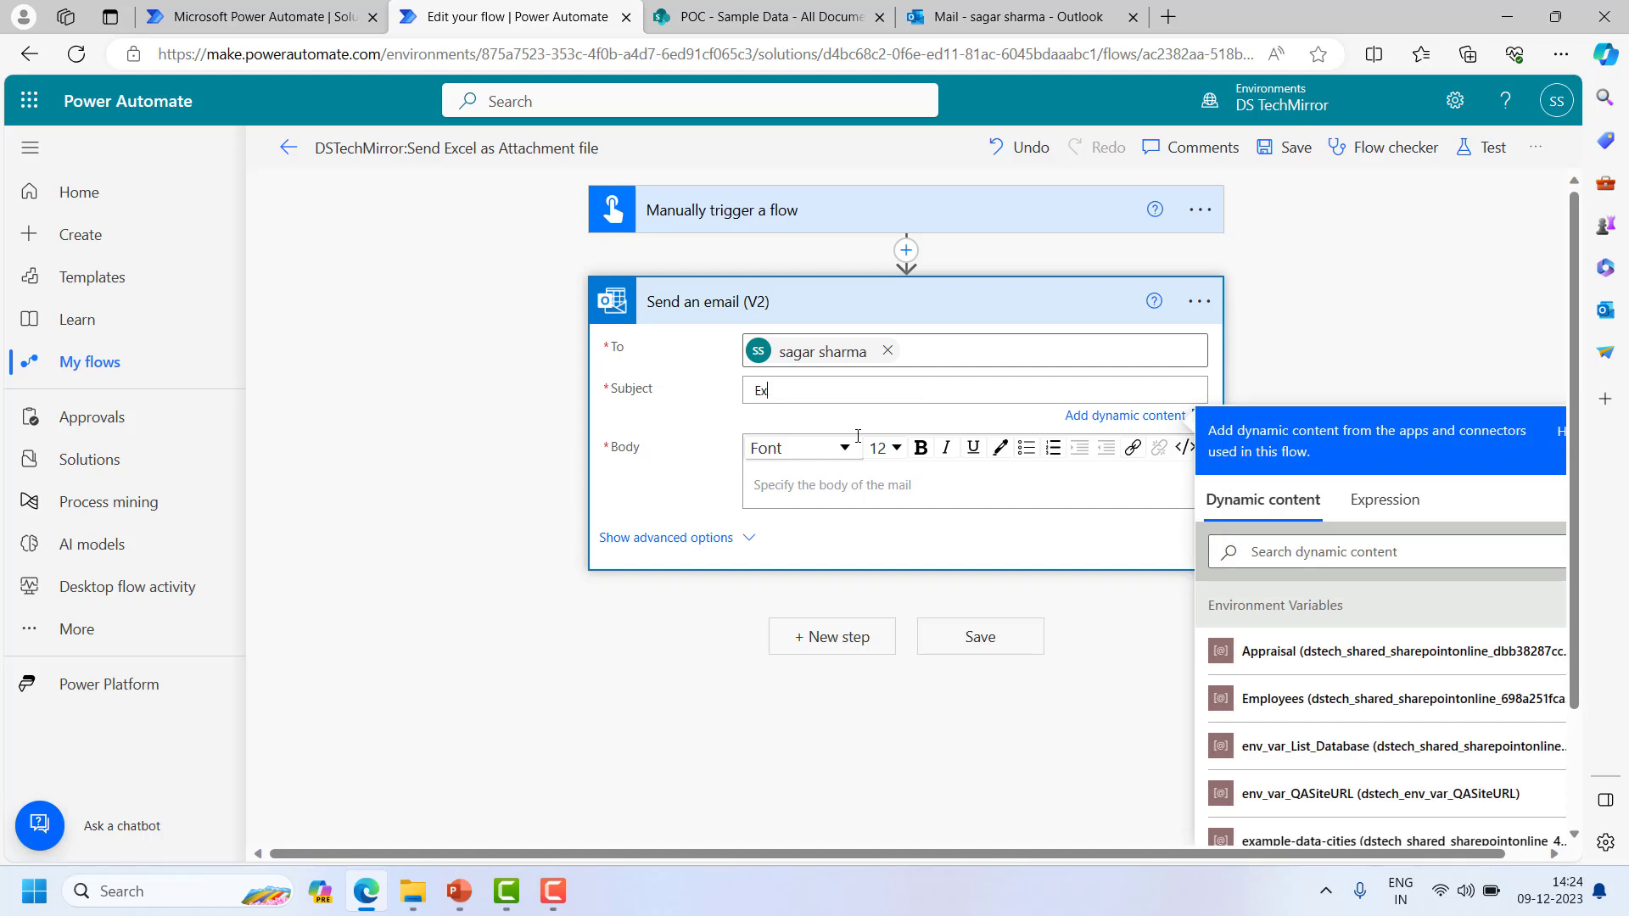
type("cel file as attachment")
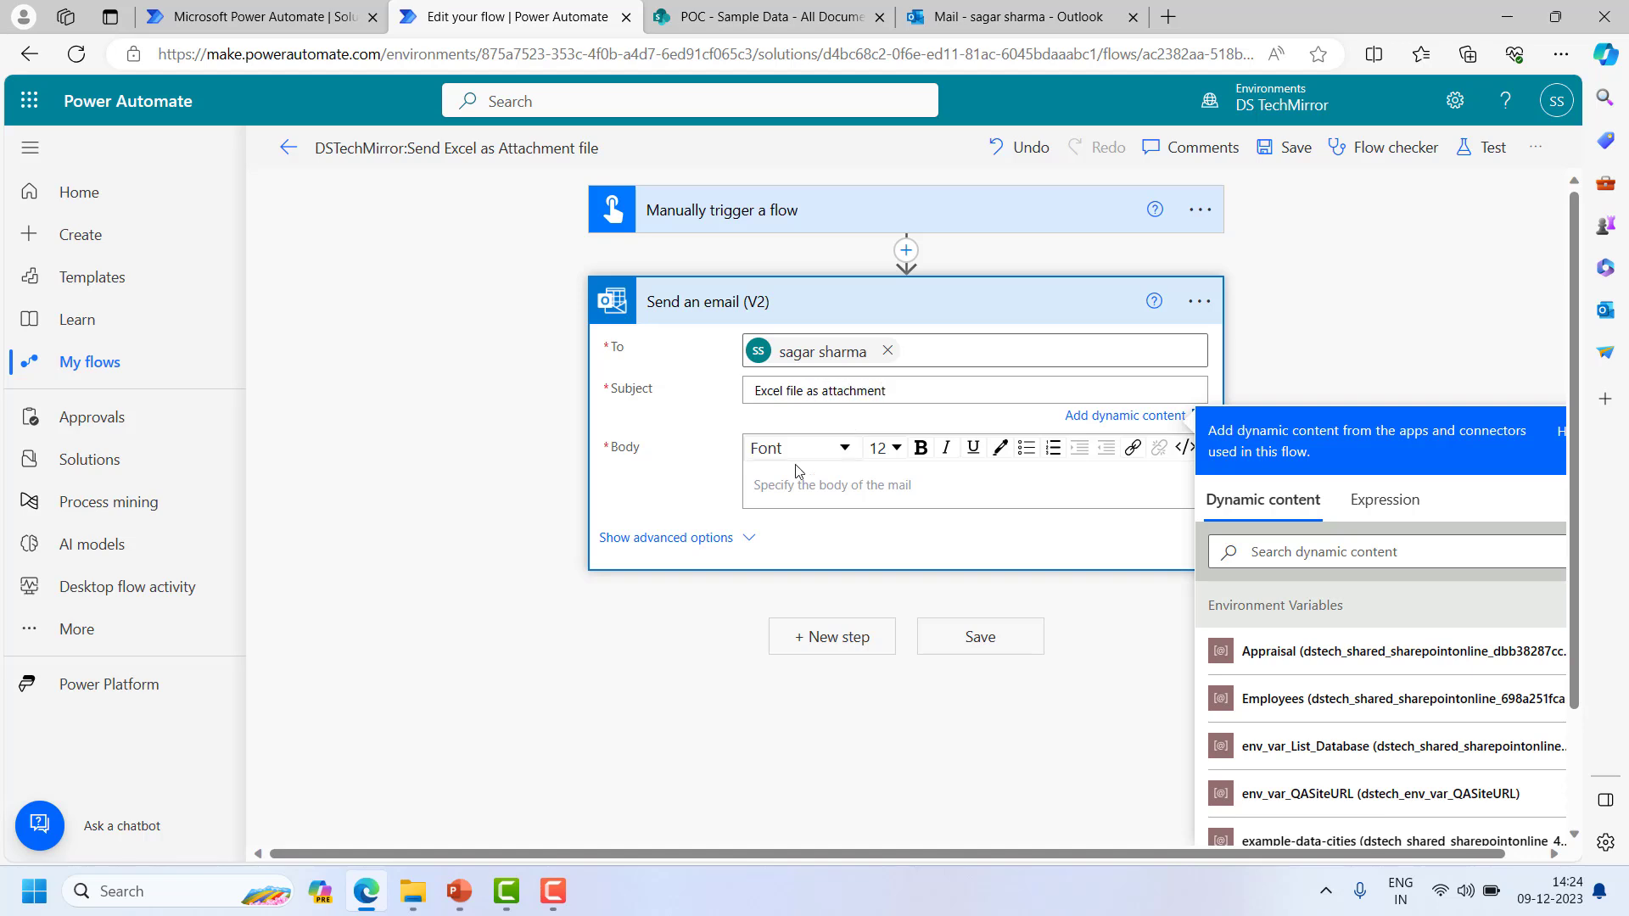
triple_click(951, 397)
key("ctrl+c")
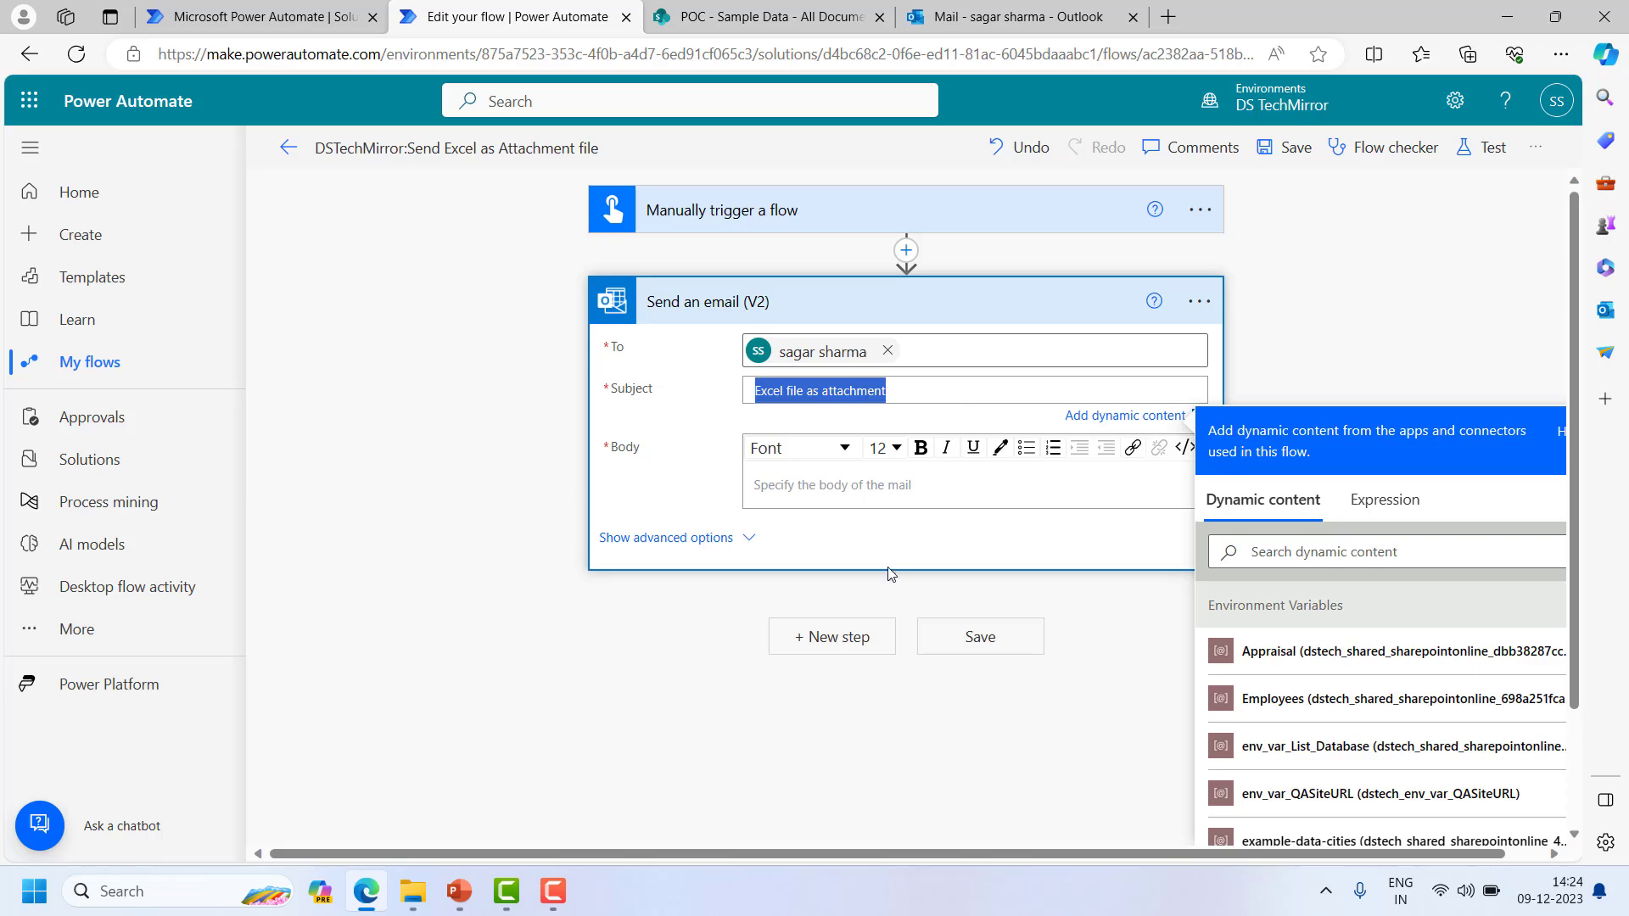
left_click(827, 489)
key("ctrl+v")
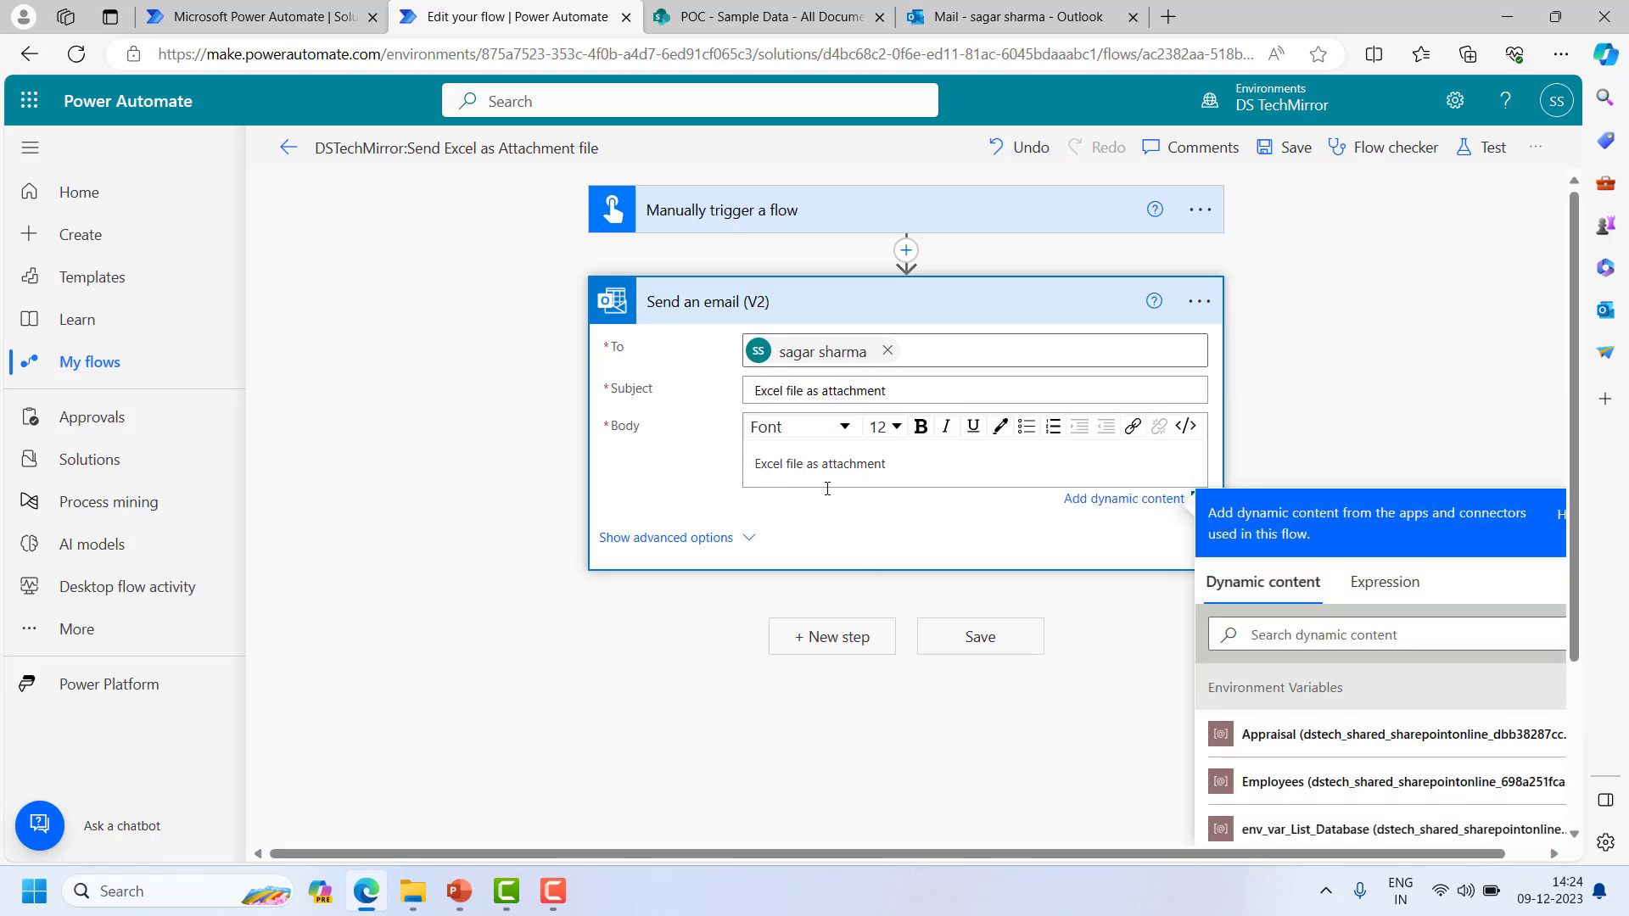
left_click(731, 541)
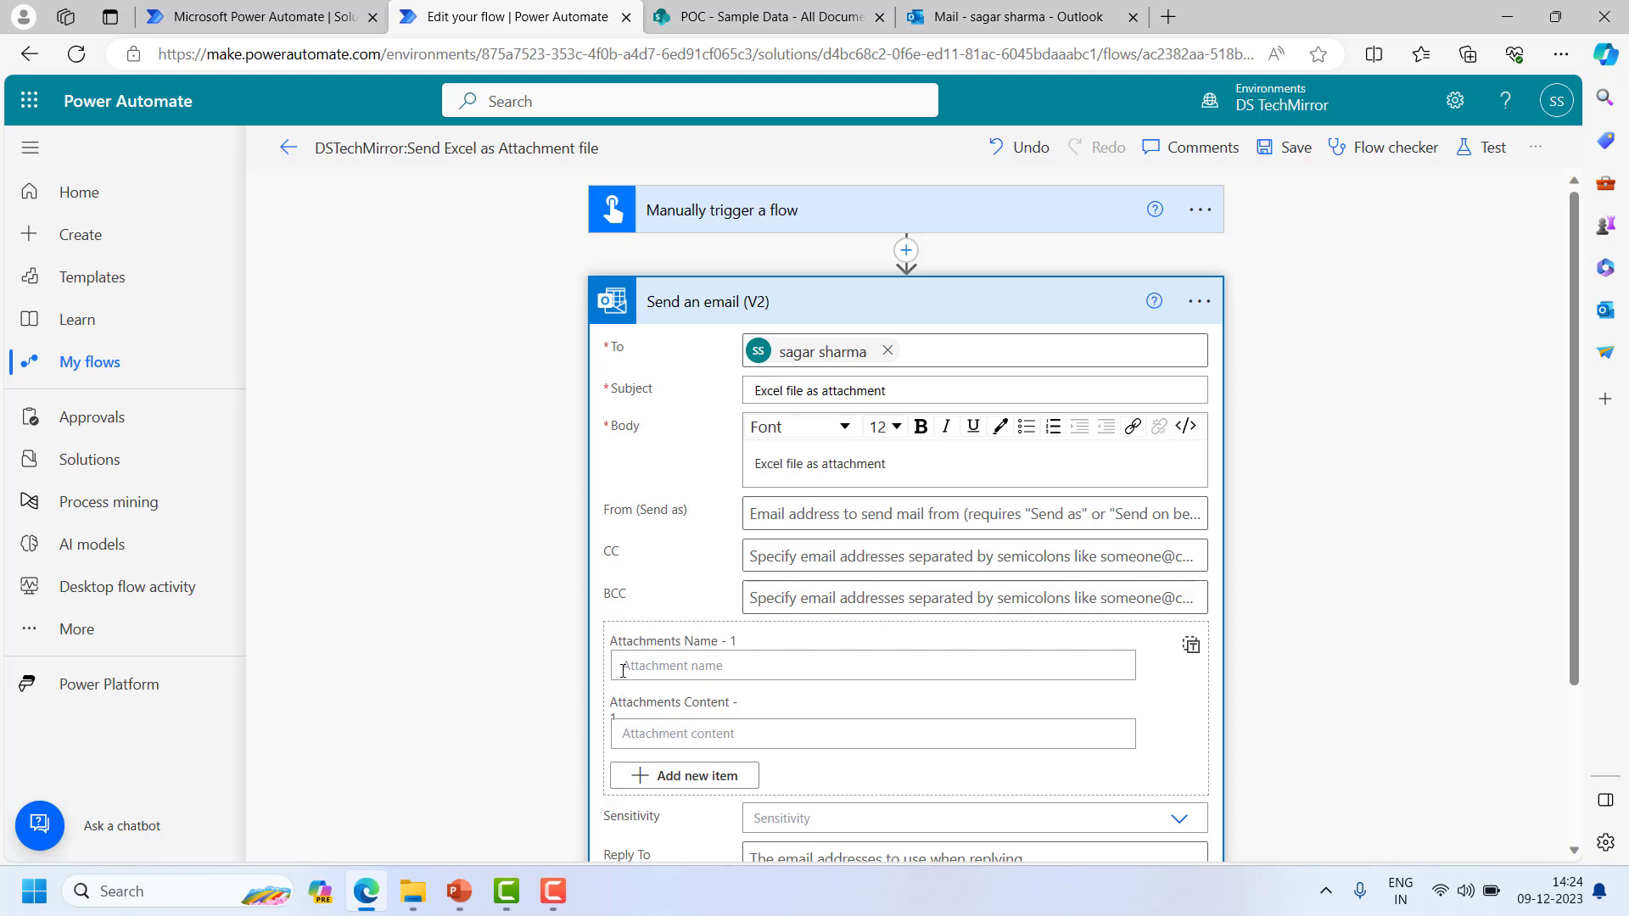
scroll(679, 665, "down", 1)
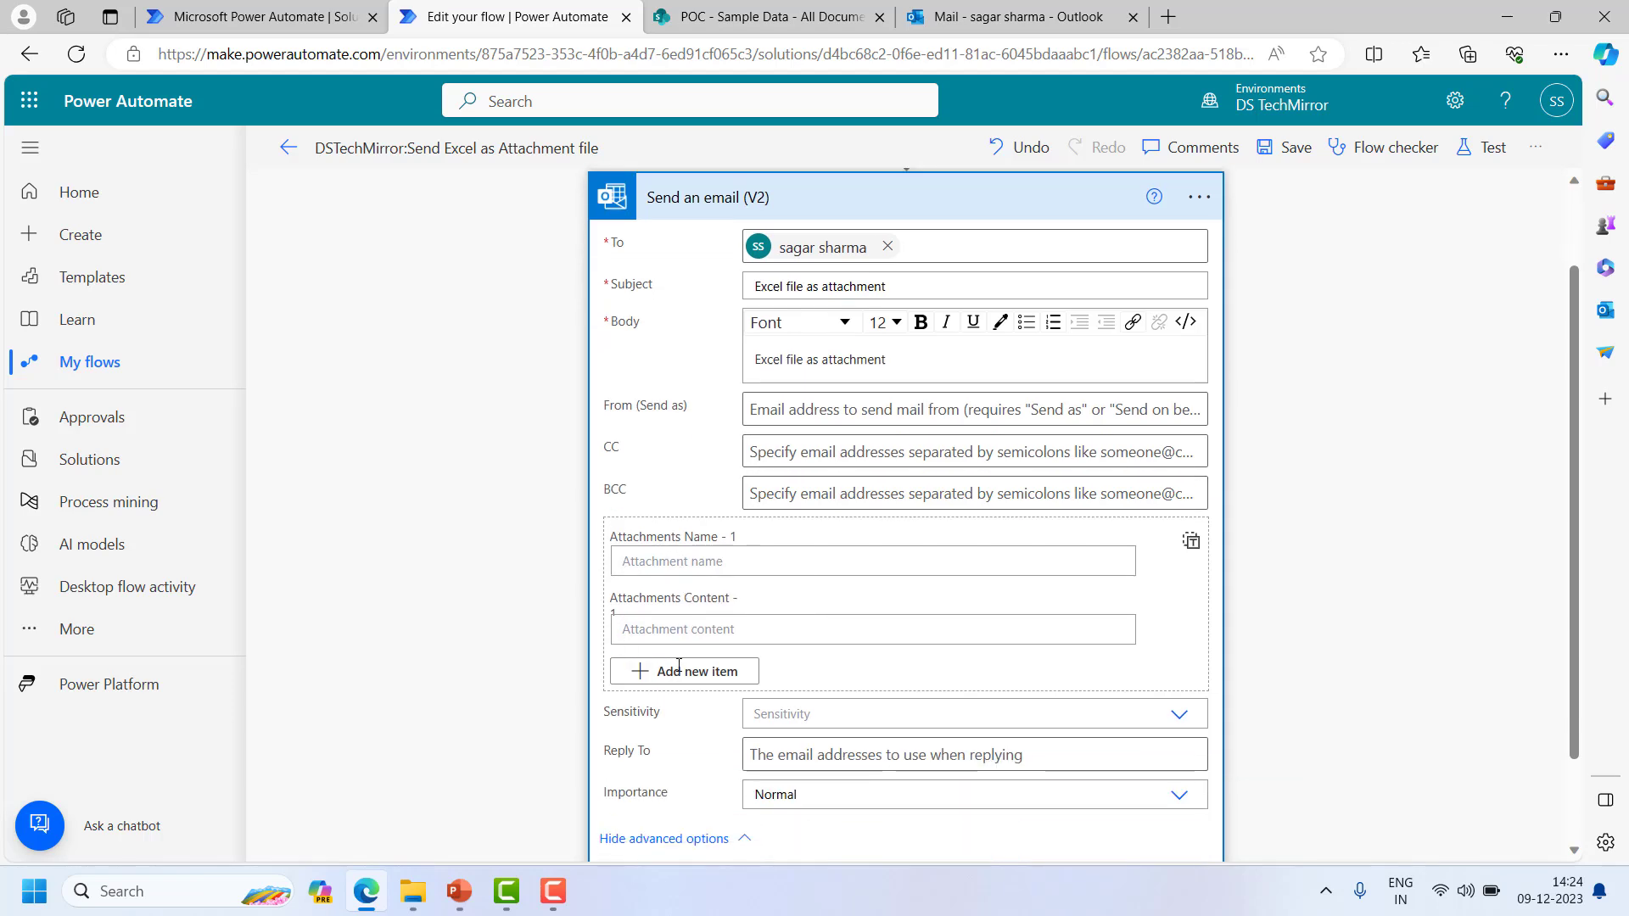
left_click(724, 569)
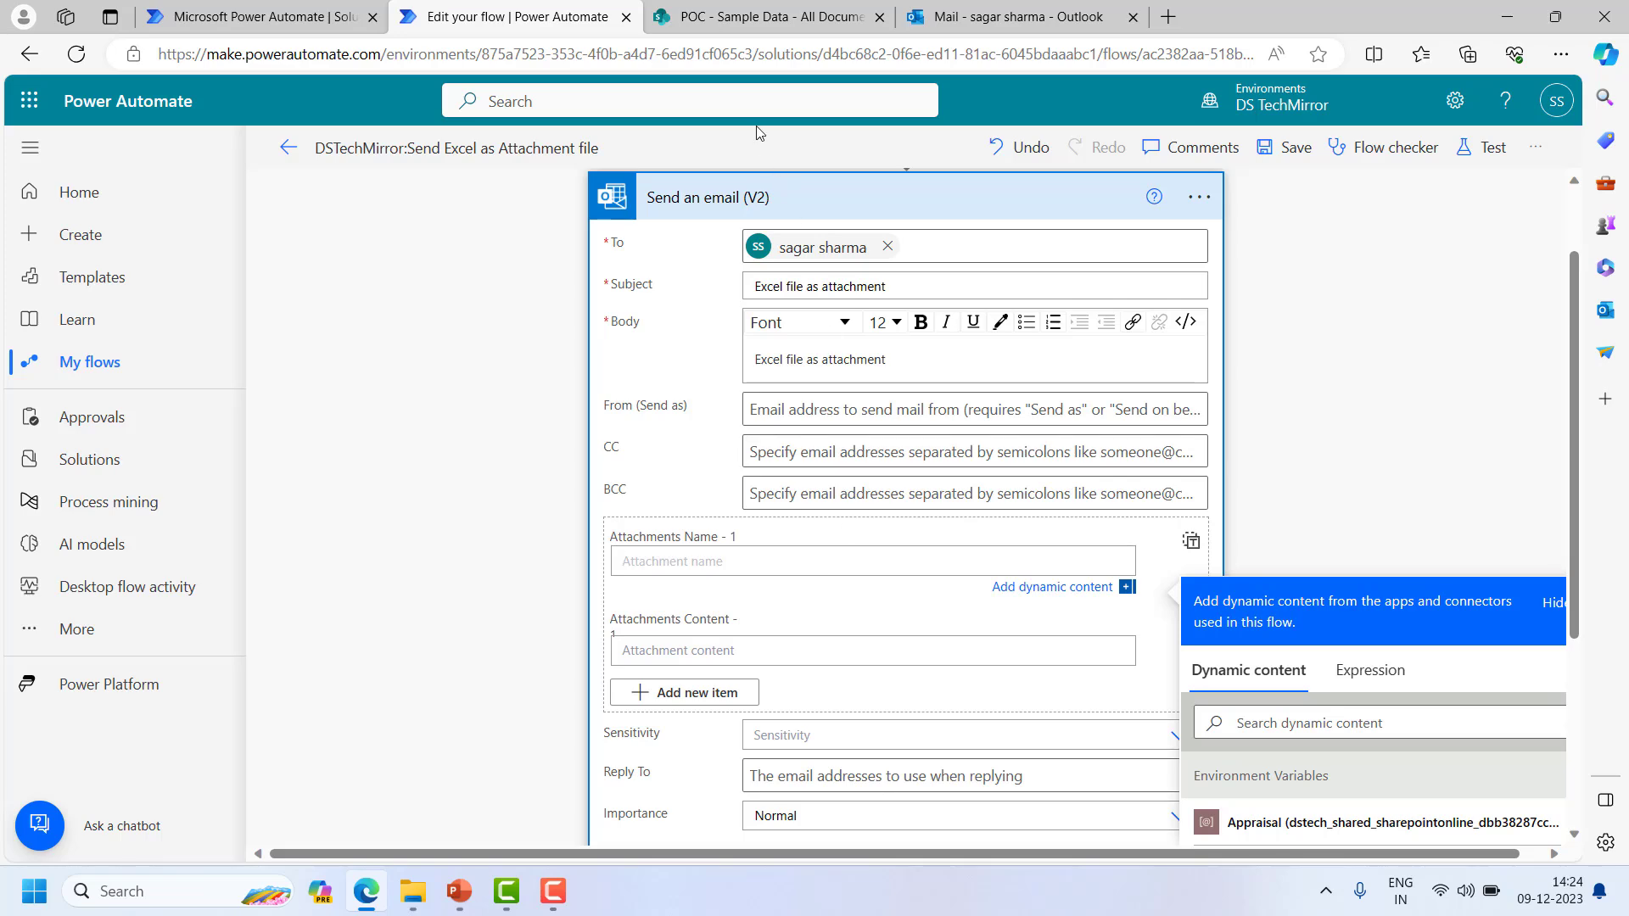
left_click(760, 16)
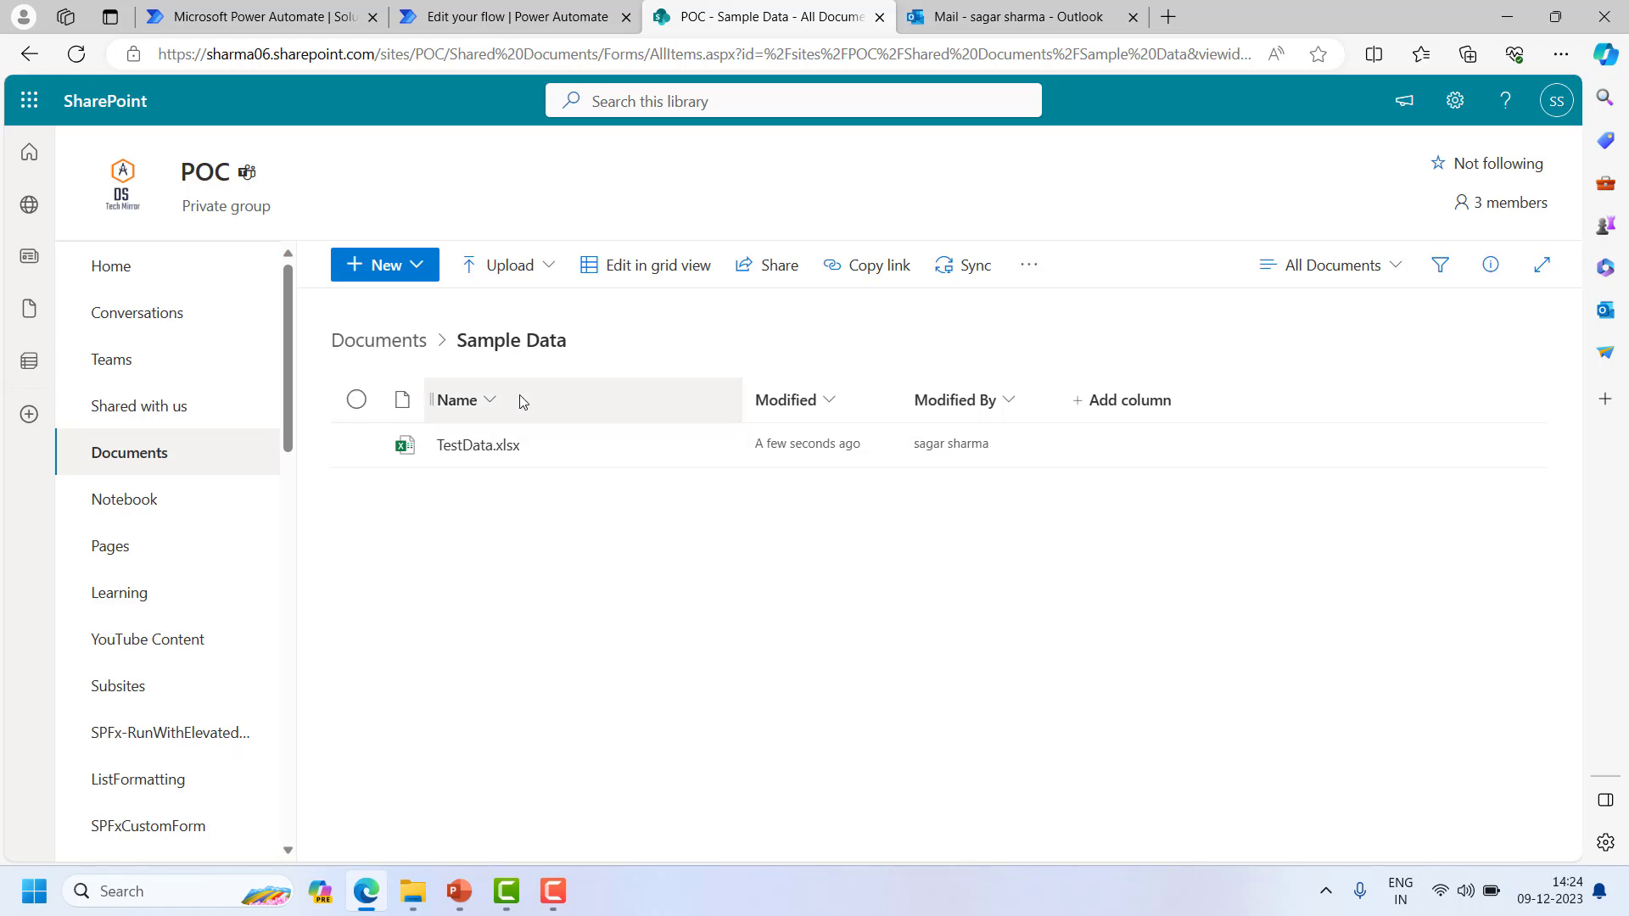
left_click(519, 17)
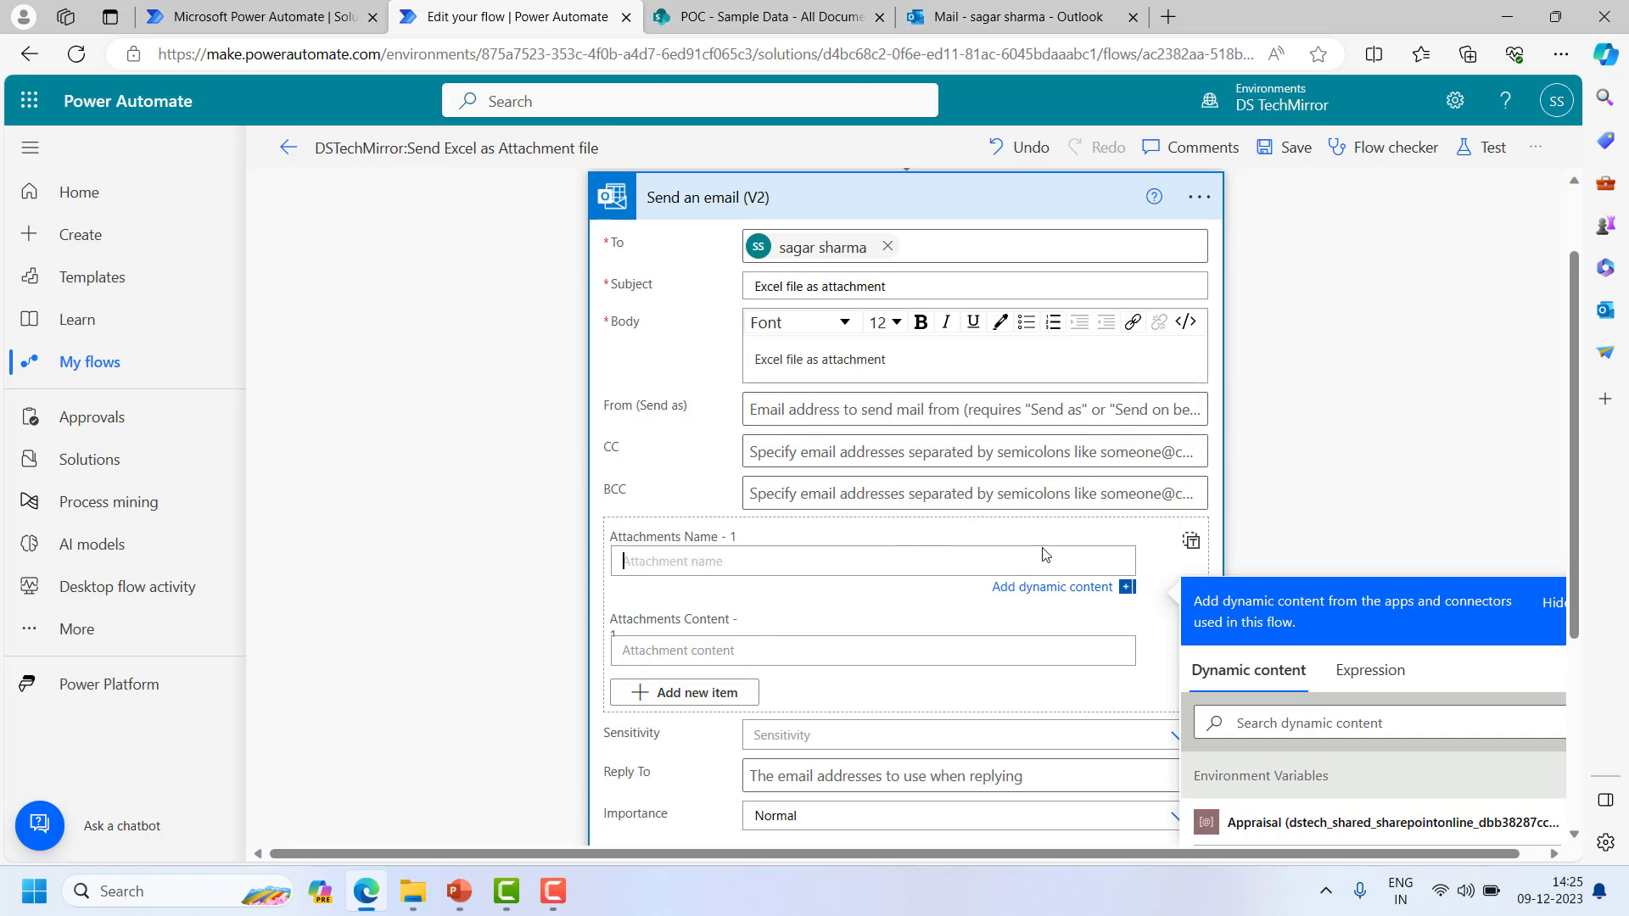
- Insert the SharePoint 'Get file properties' action between the manual trigger and Send an email (V2)
left_click(667, 502)
scroll(701, 607, "up", 1)
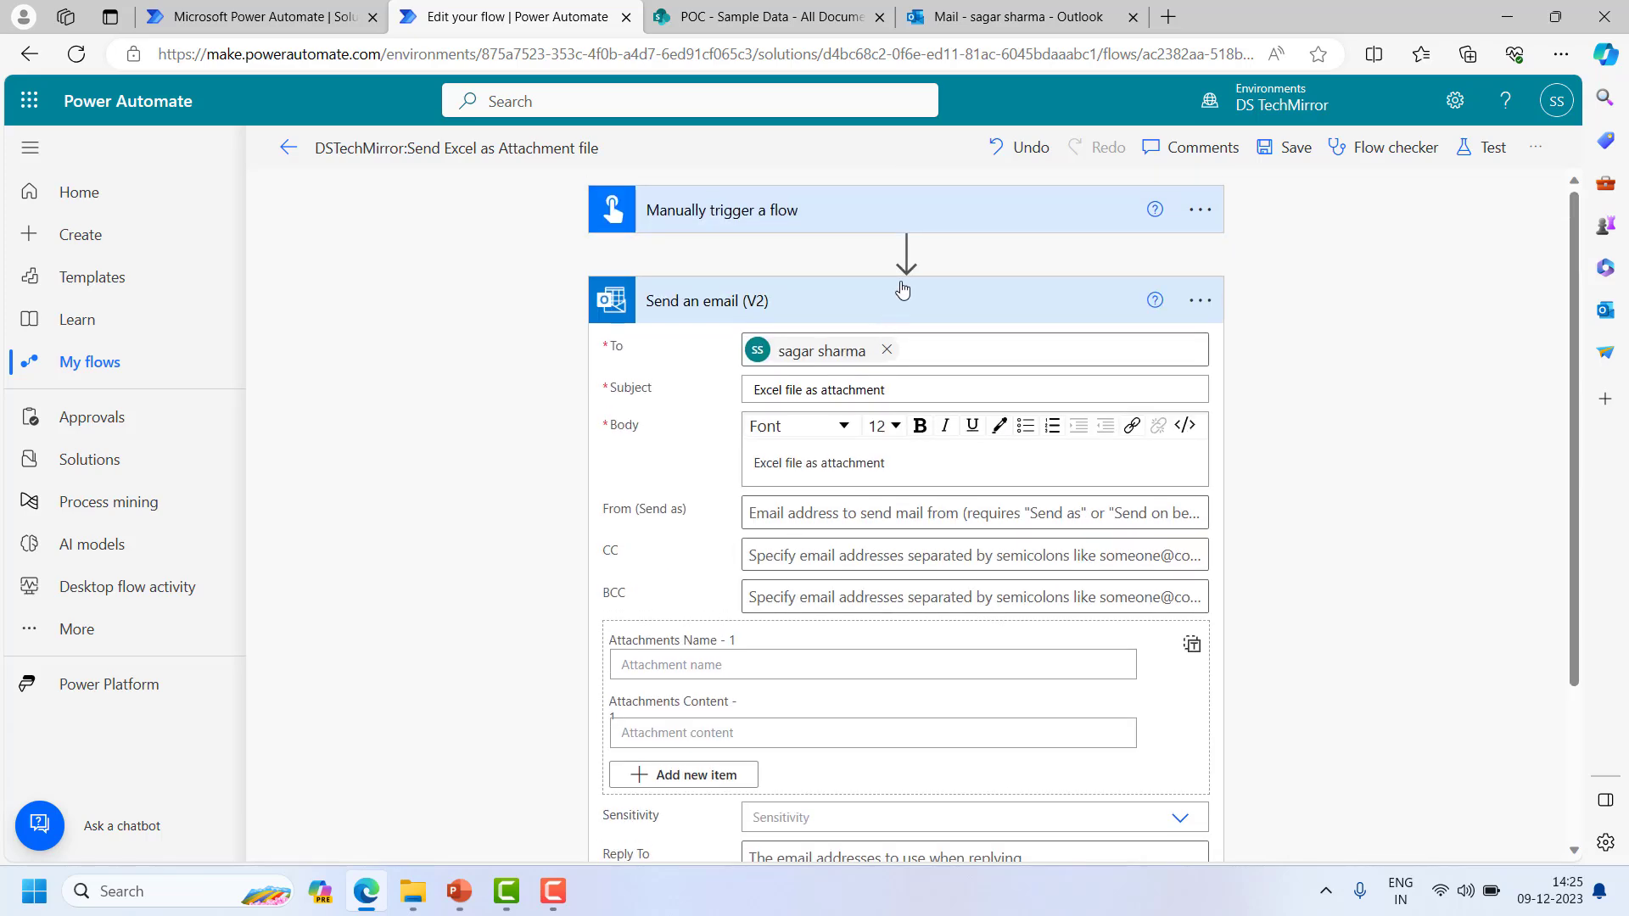
left_click(905, 250)
left_click(909, 288)
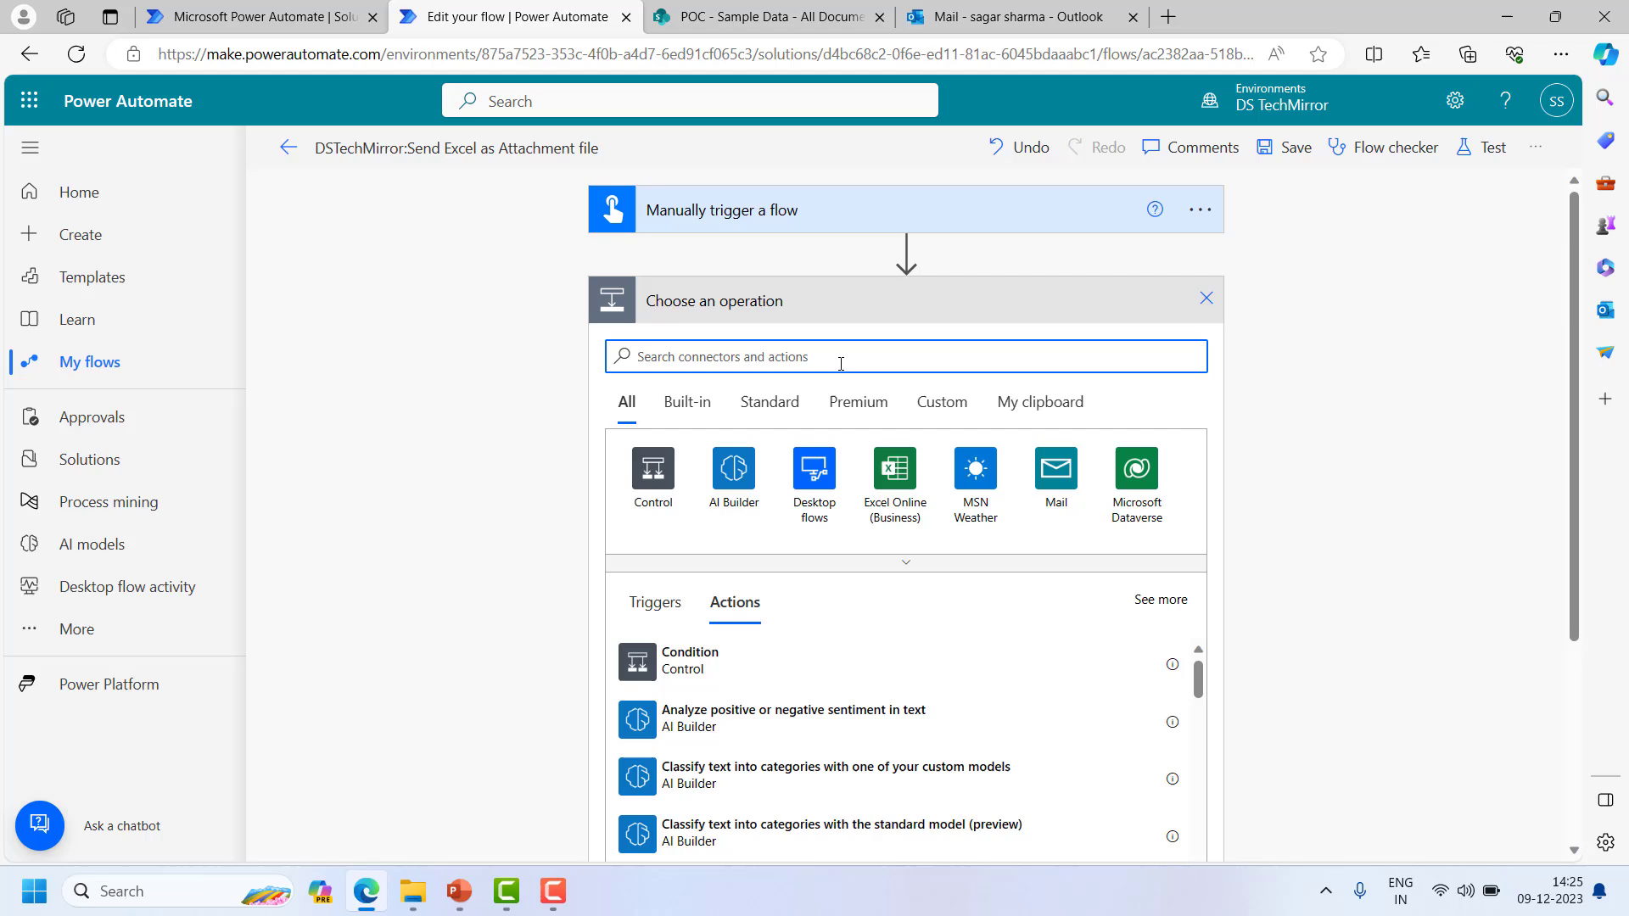
type("sharepoint")
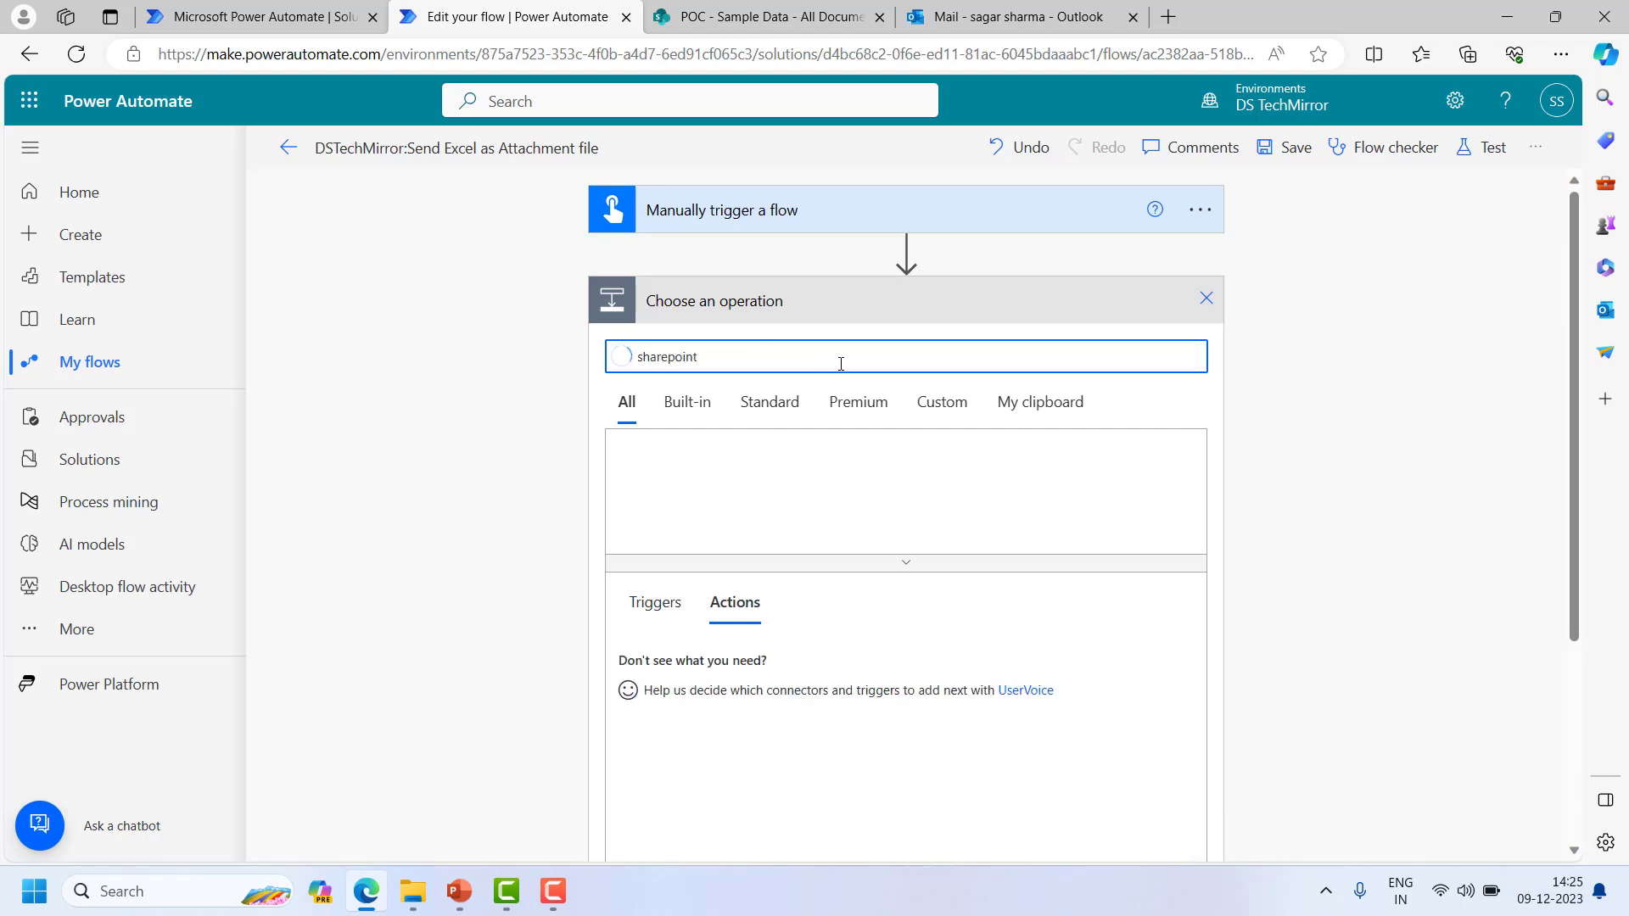
left_click(1056, 468)
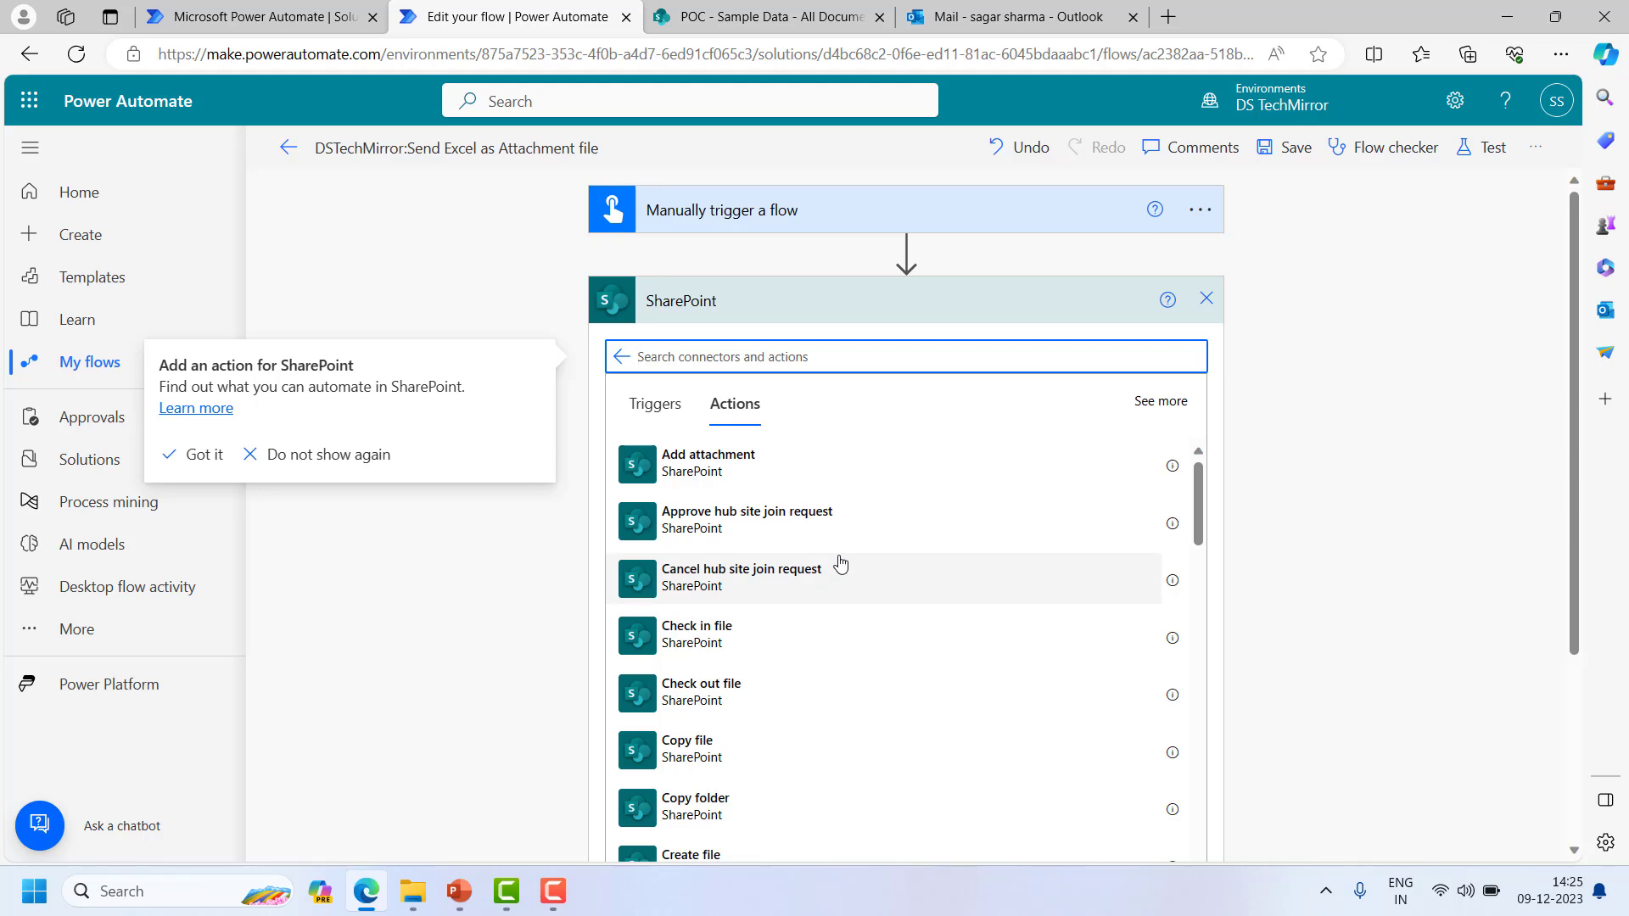
scroll(840, 564, "down", 2)
scroll(840, 564, "down", 2)
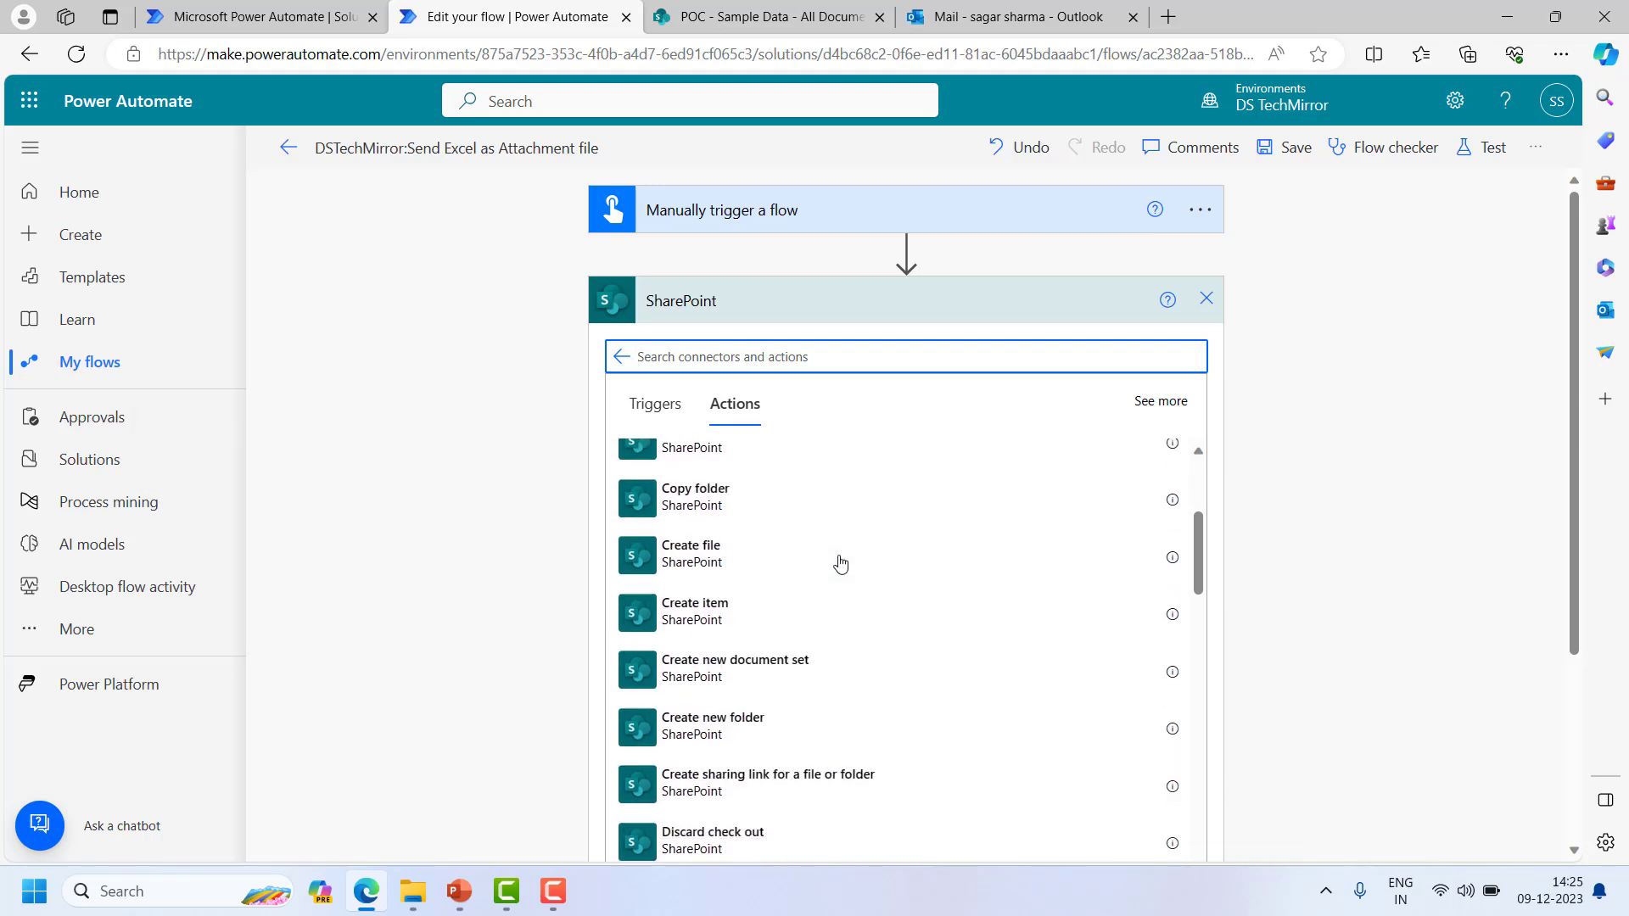
scroll(878, 607, "down", 5)
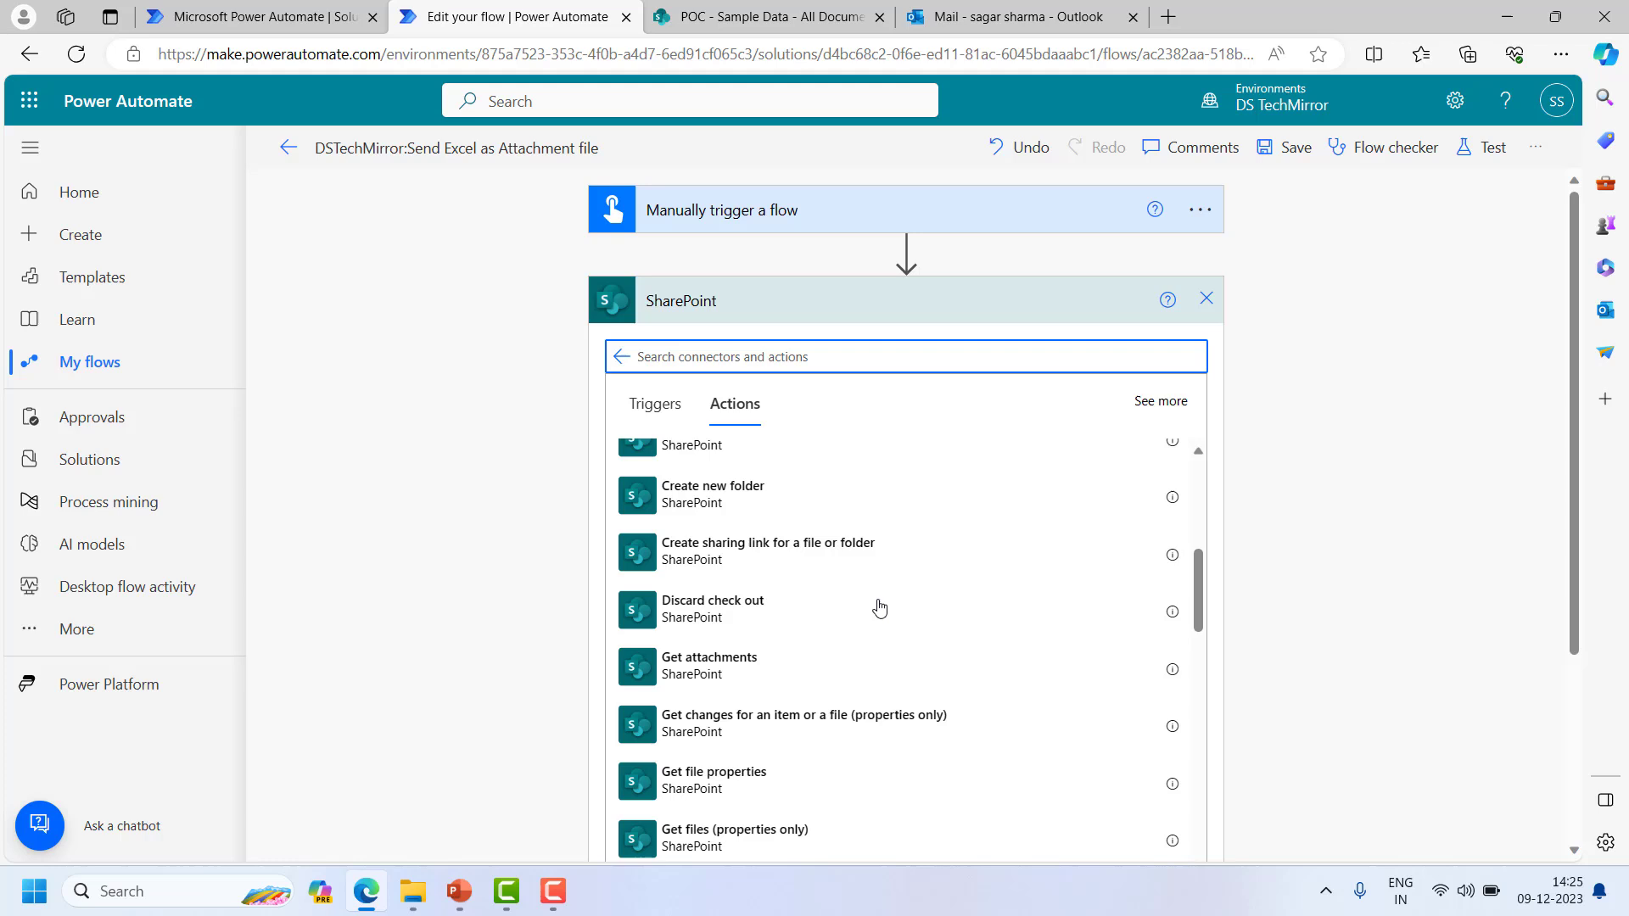
type("file")
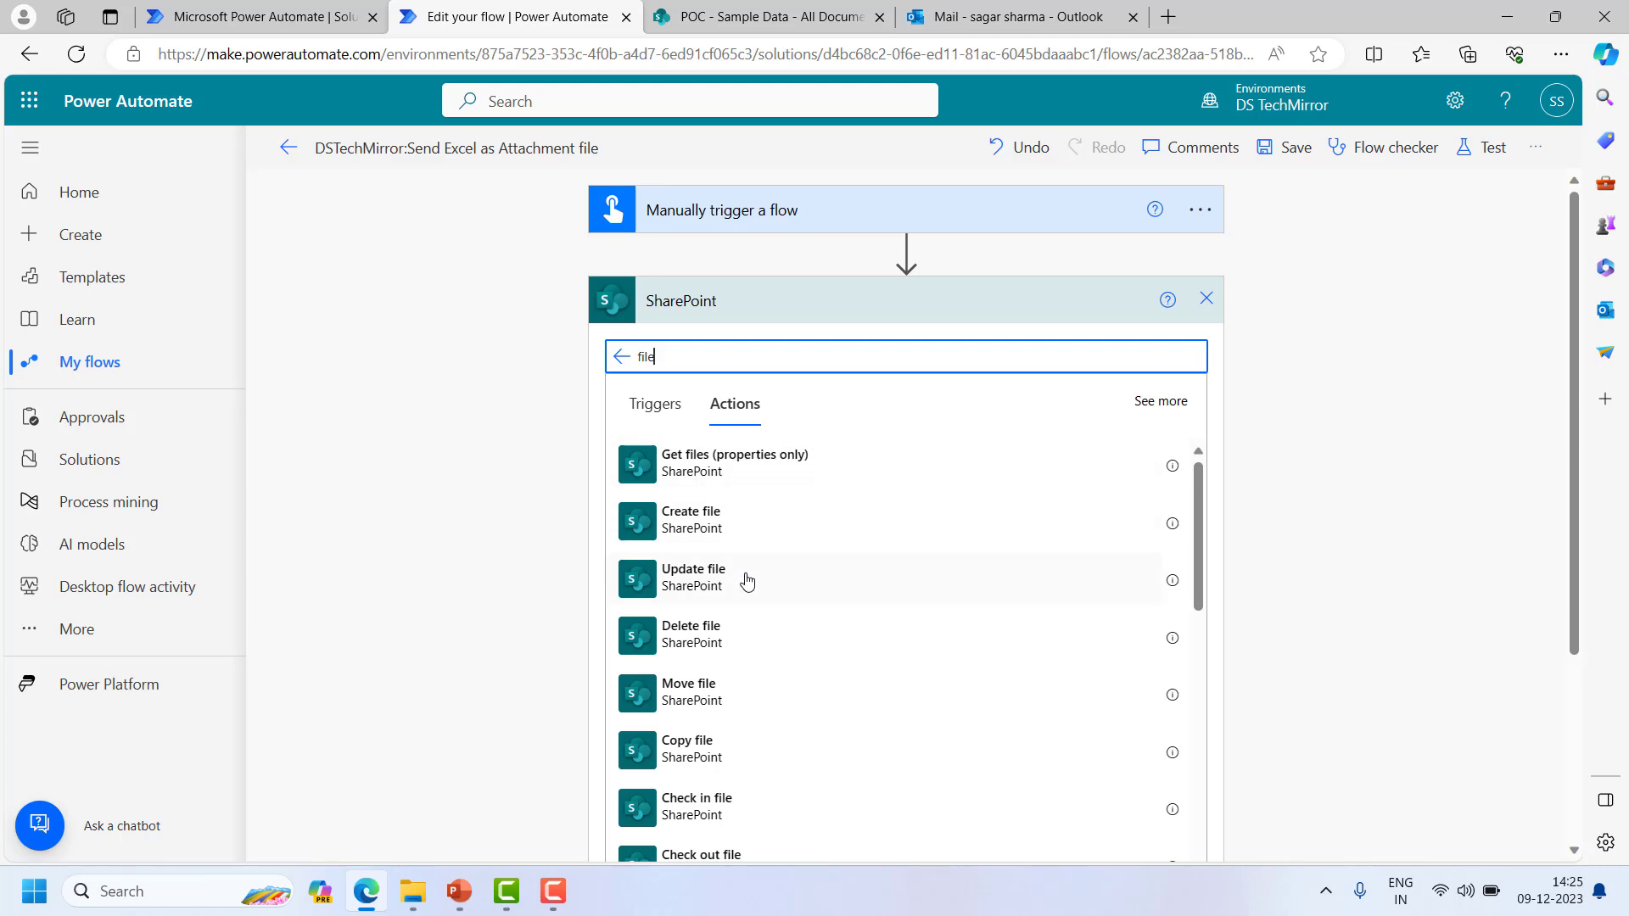
scroll(789, 709, "down", 2)
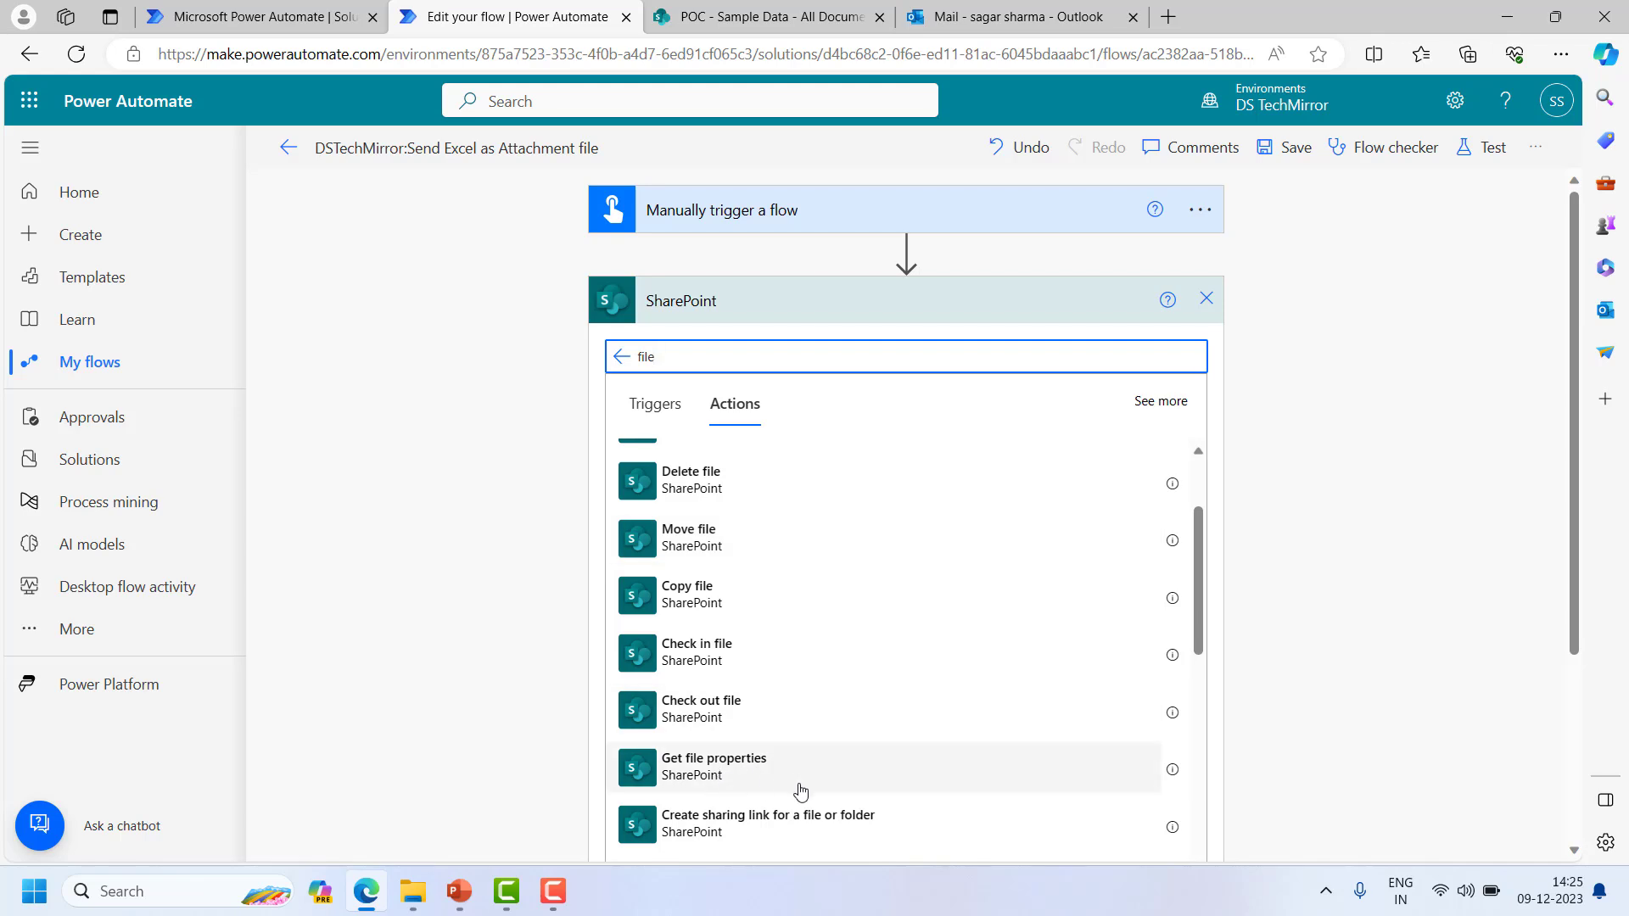
left_click(769, 779)
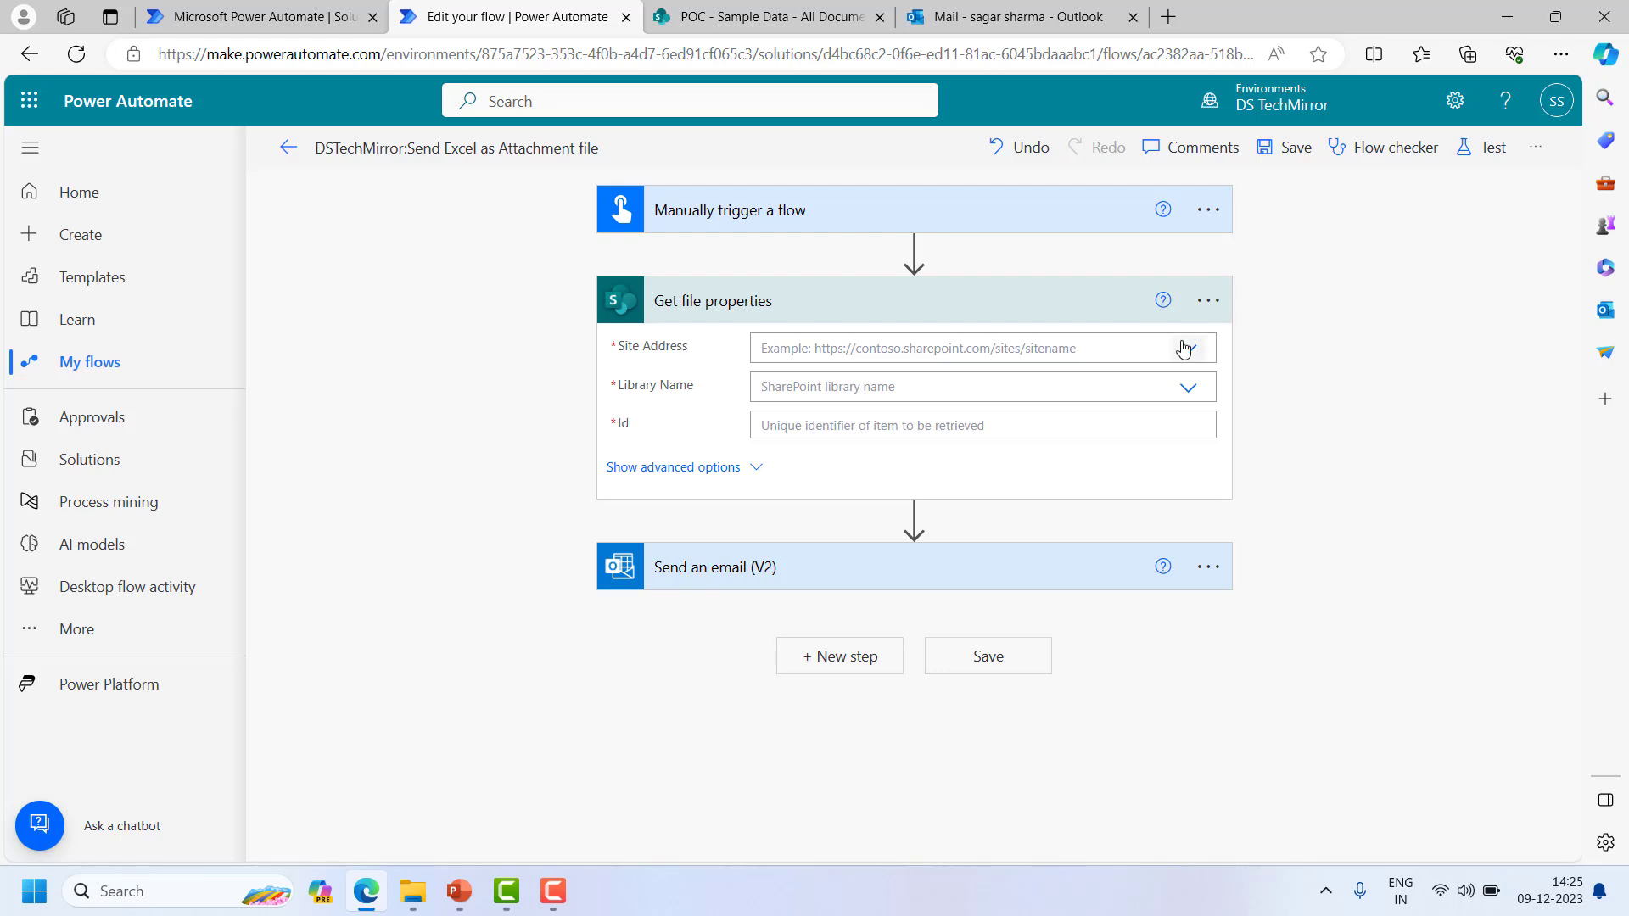
- Set the site address to POC and check in SharePoint where TestData.xlsx is stored
left_click(1184, 348)
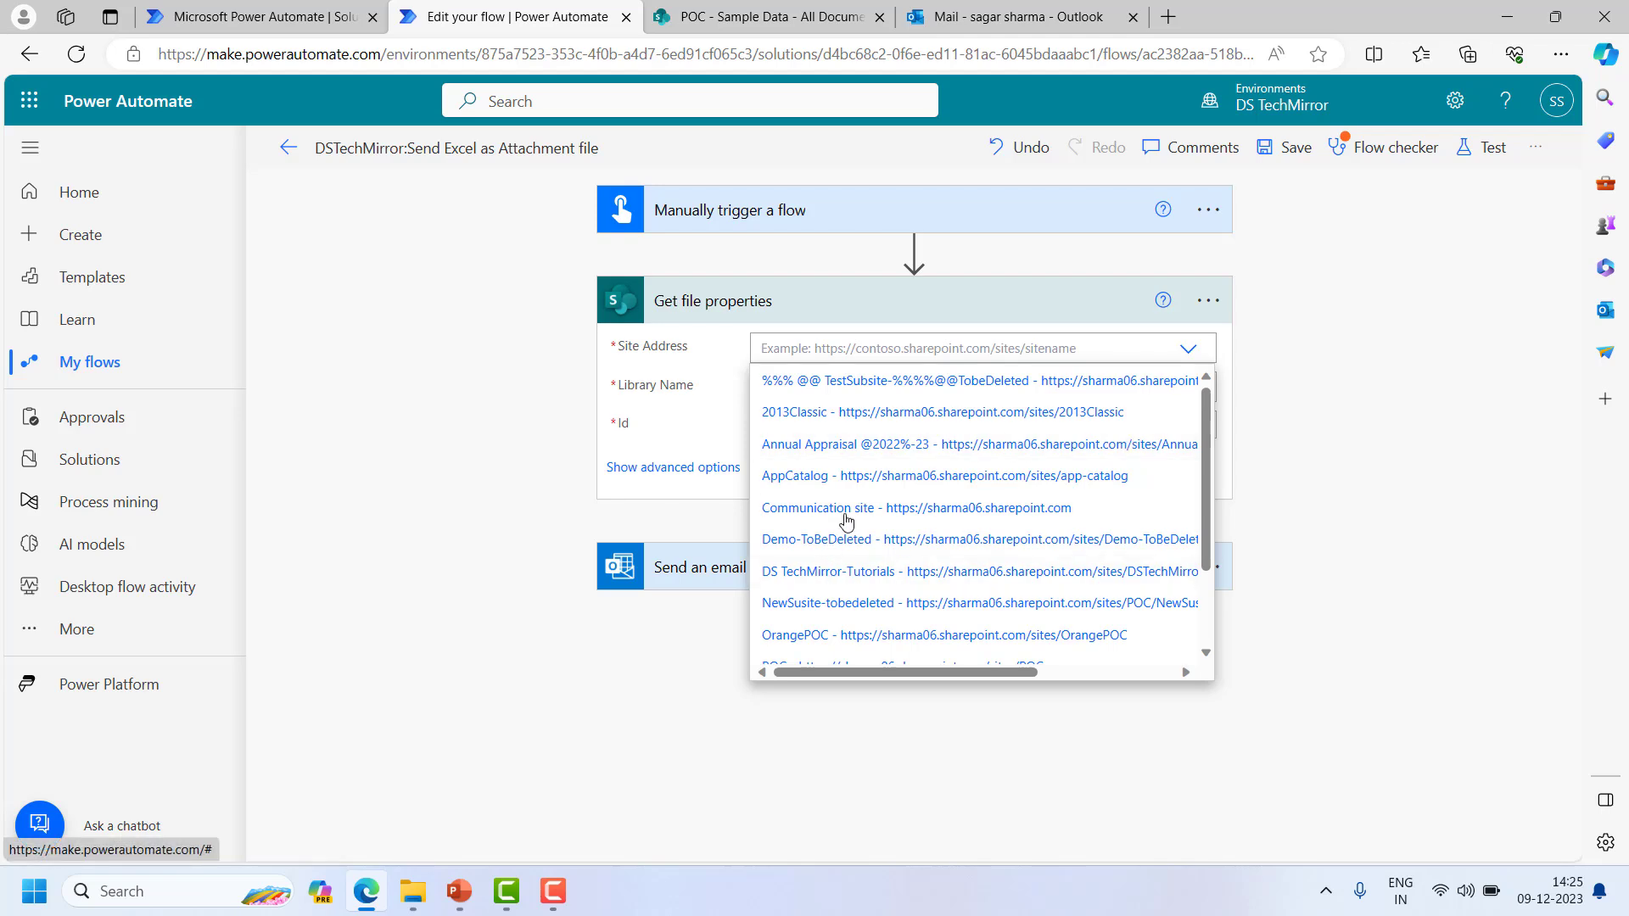
scroll(894, 594, "down", 1)
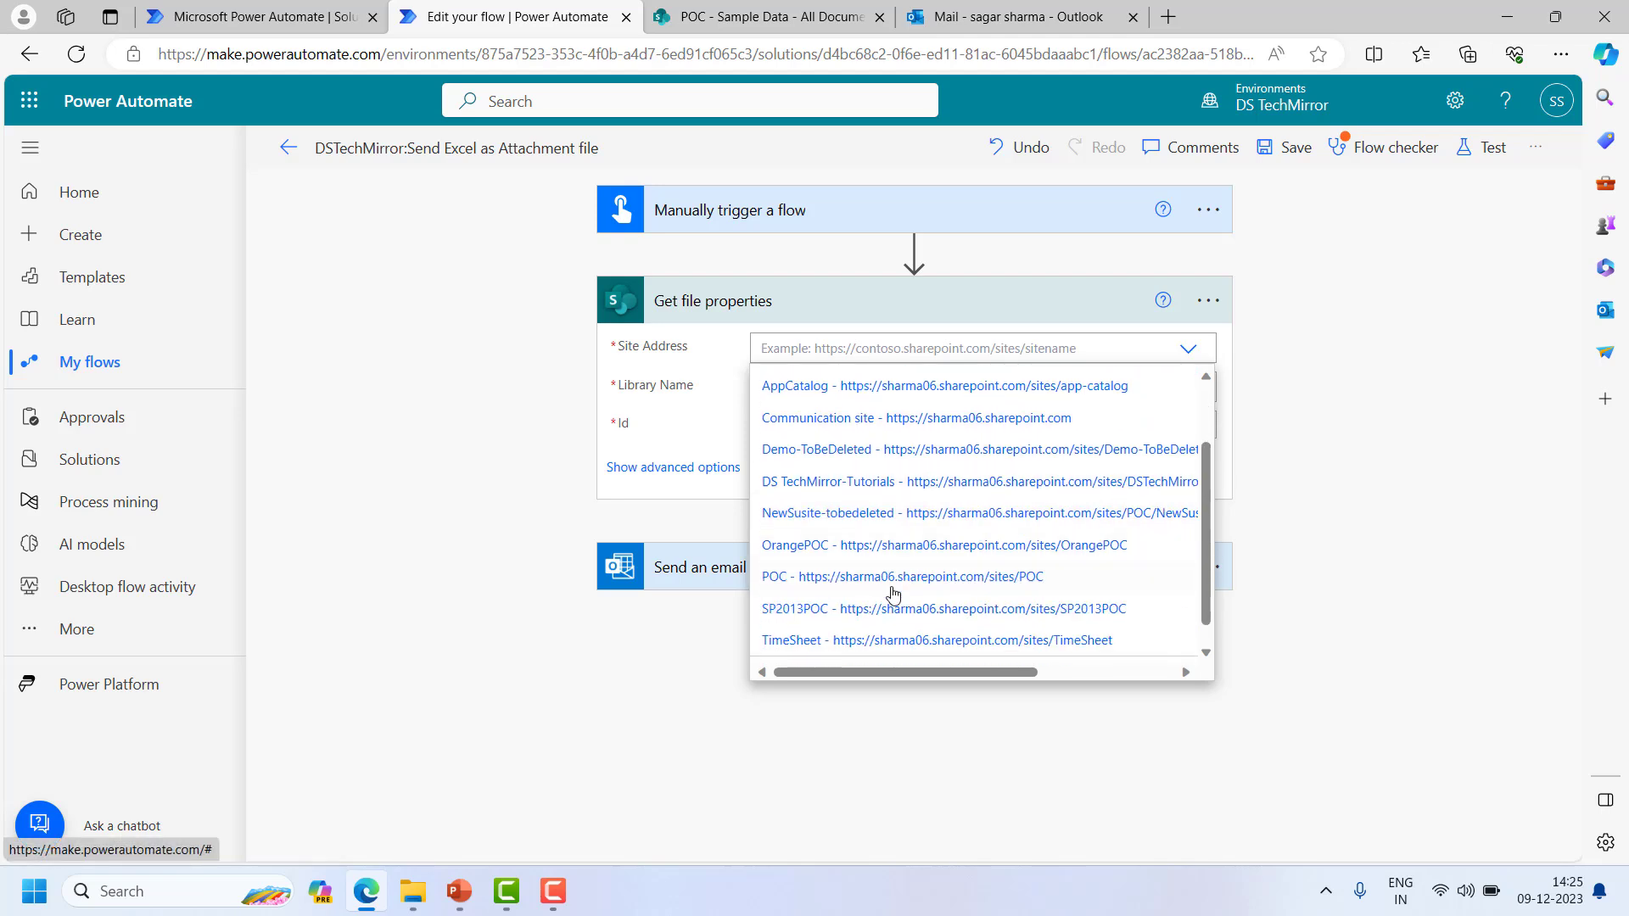
left_click(812, 563)
left_click(1187, 389)
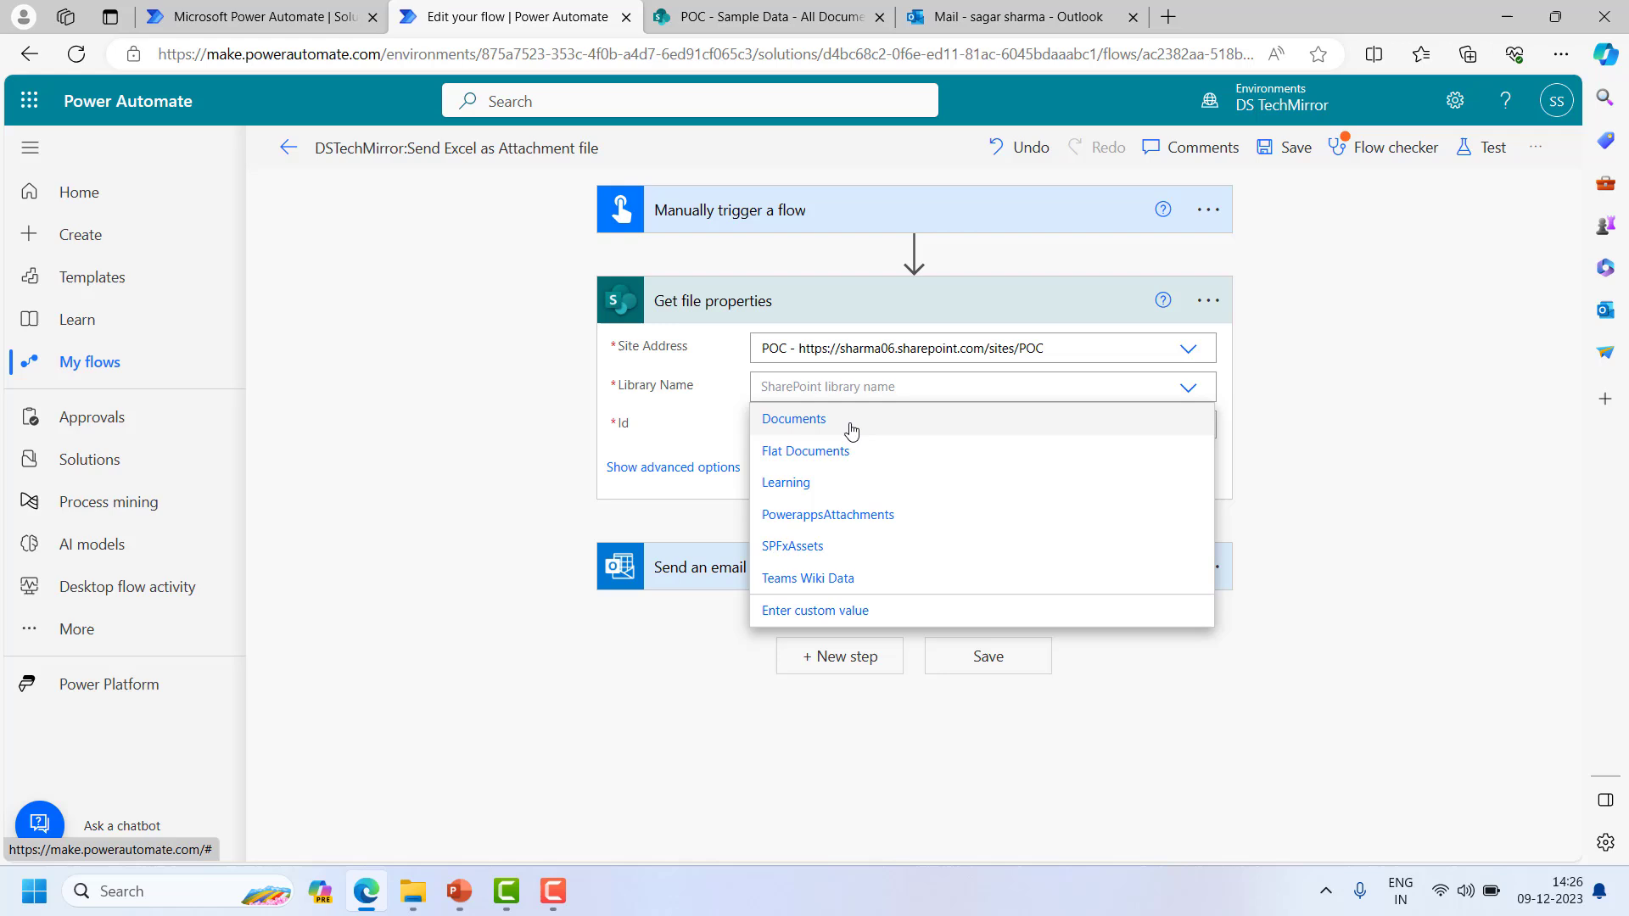
left_click(685, 447)
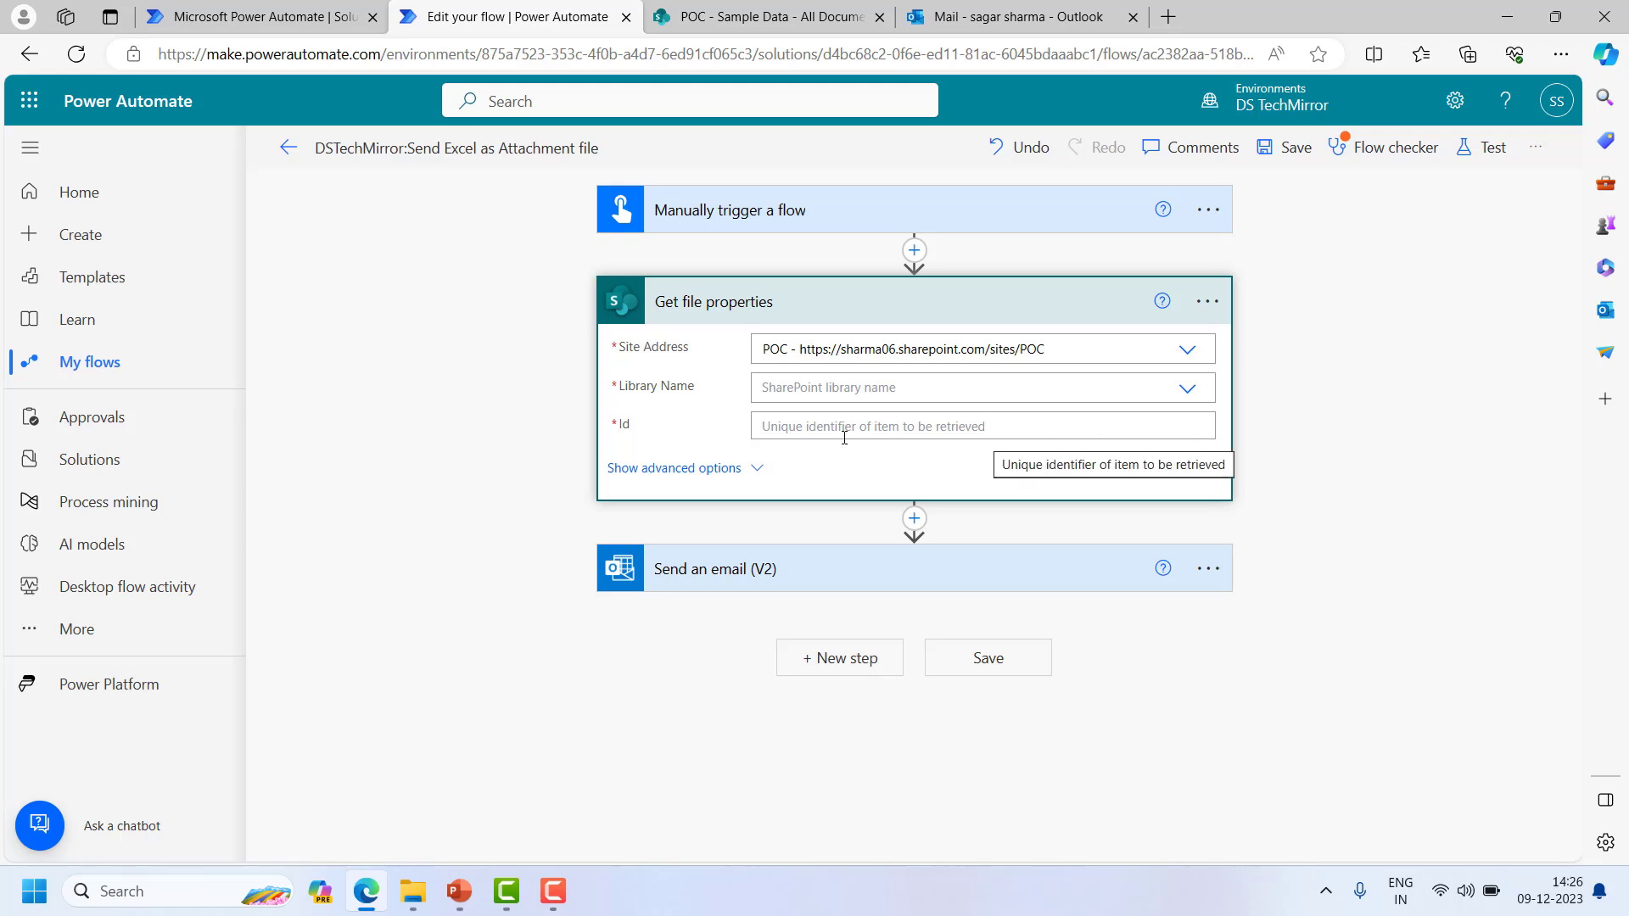
left_click(805, 434)
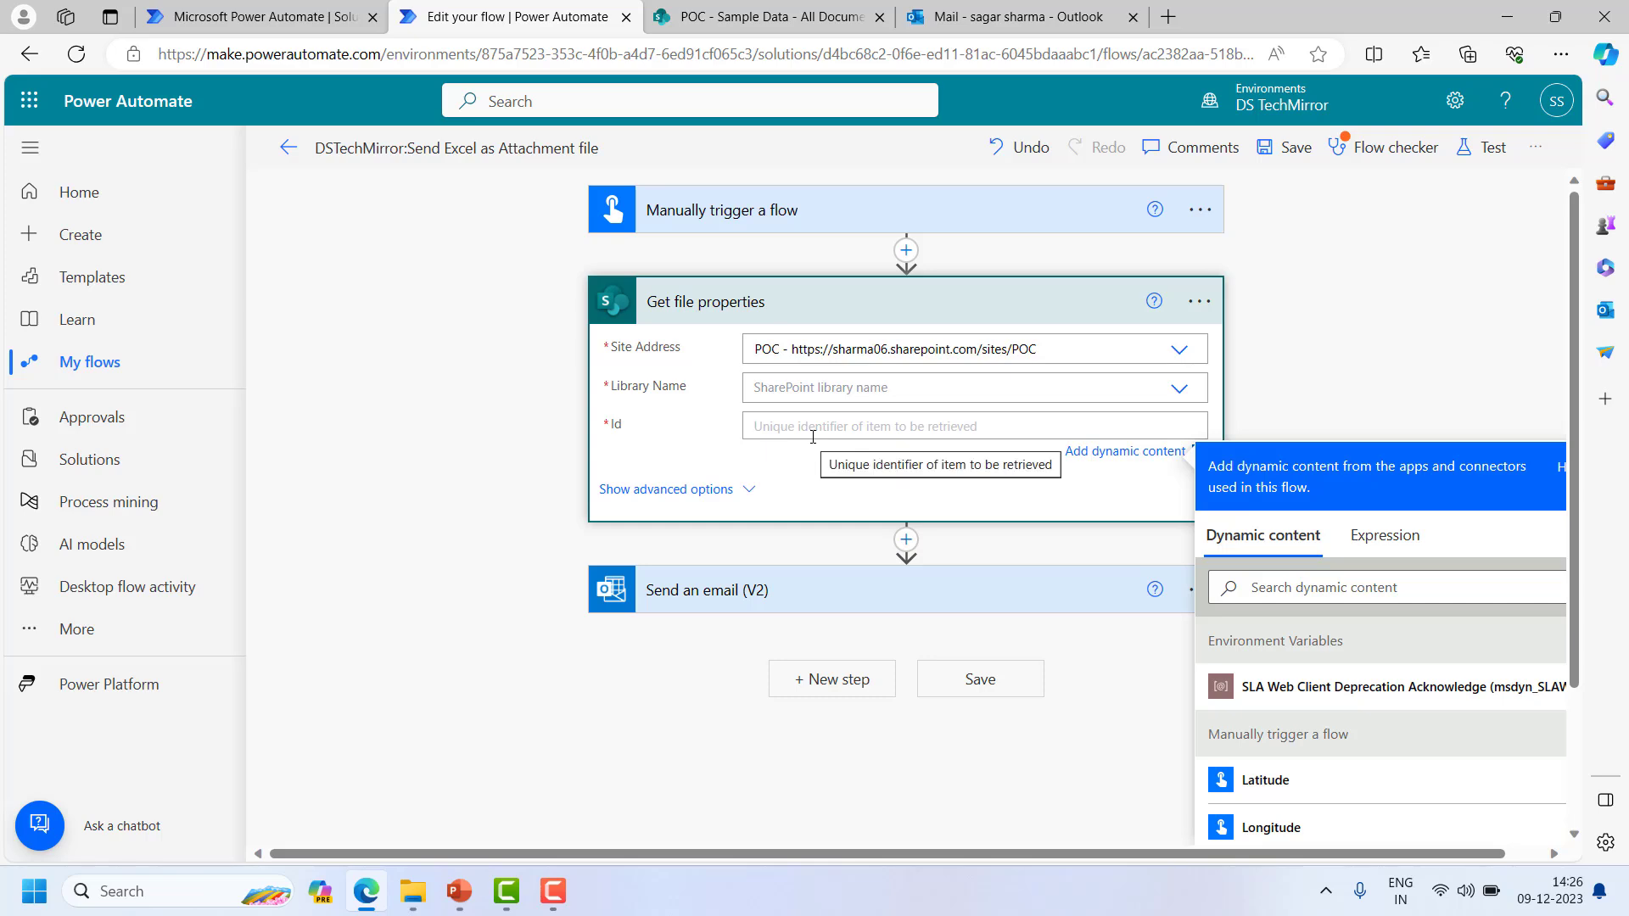
left_click(797, 10)
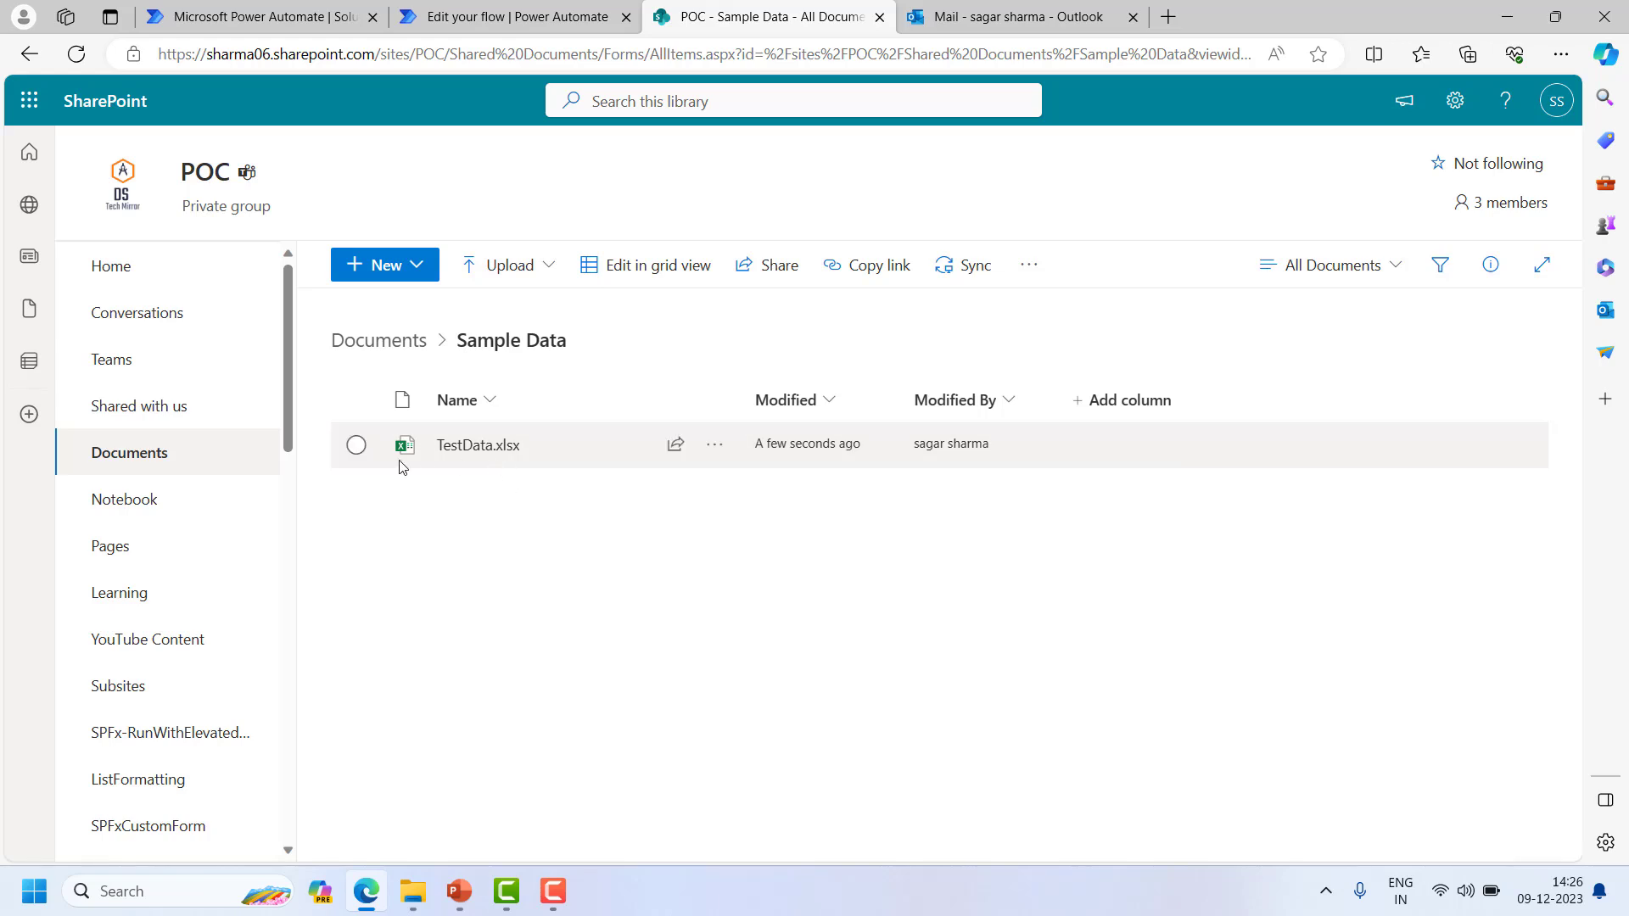
left_click(509, 16)
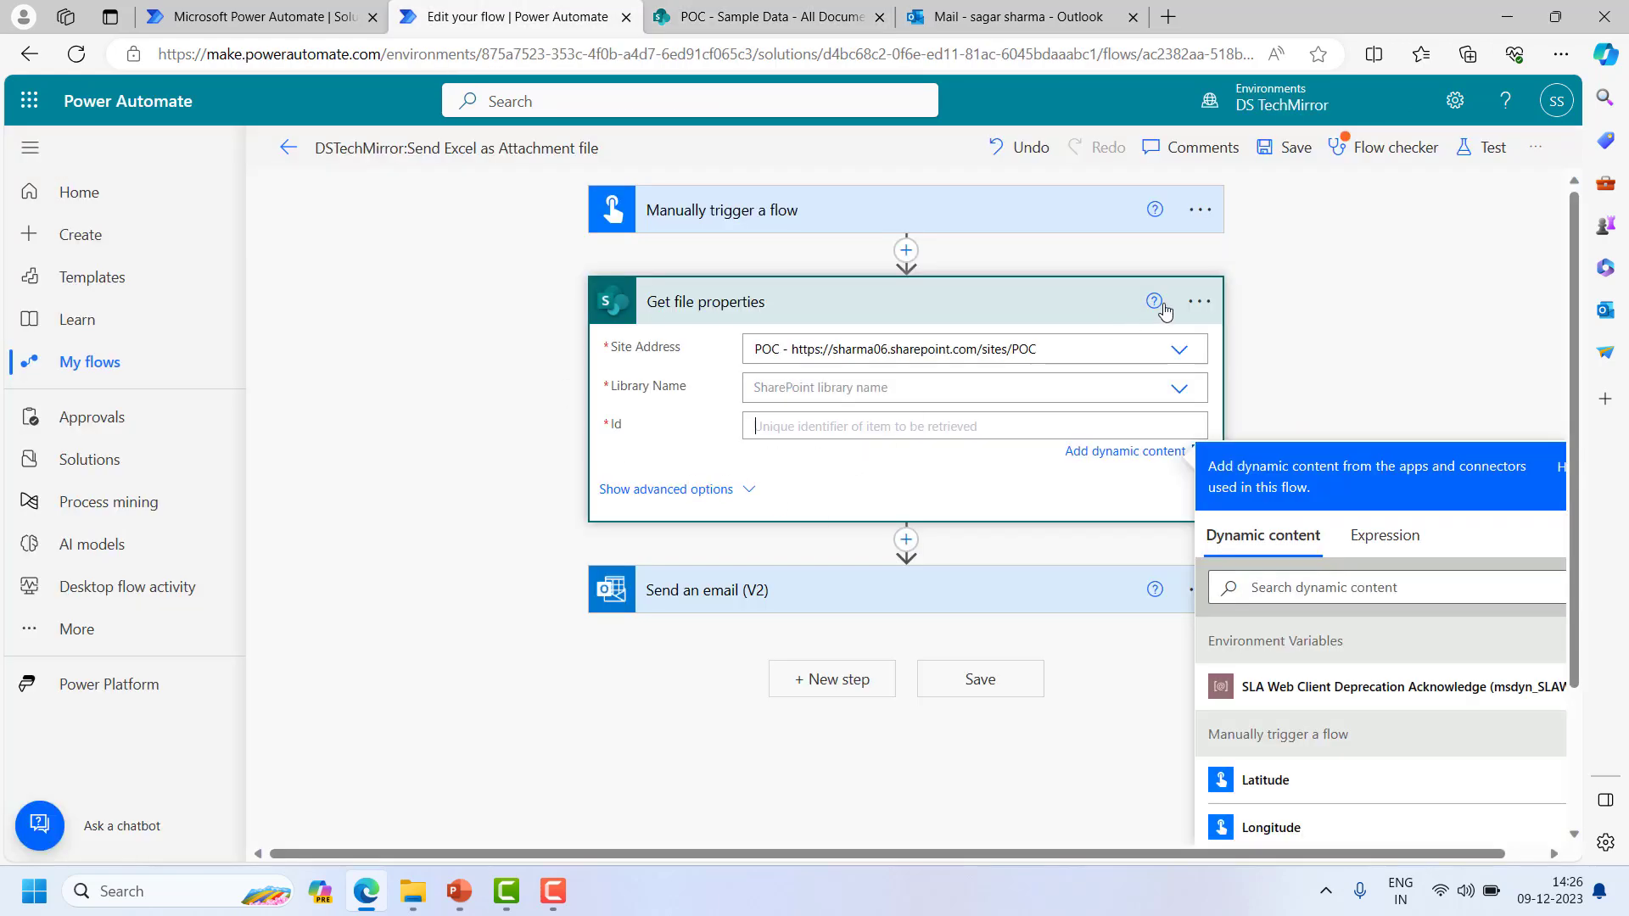
- Delete the Get file properties step and start a new step after the trigger
left_click(1199, 301)
left_click(1298, 601)
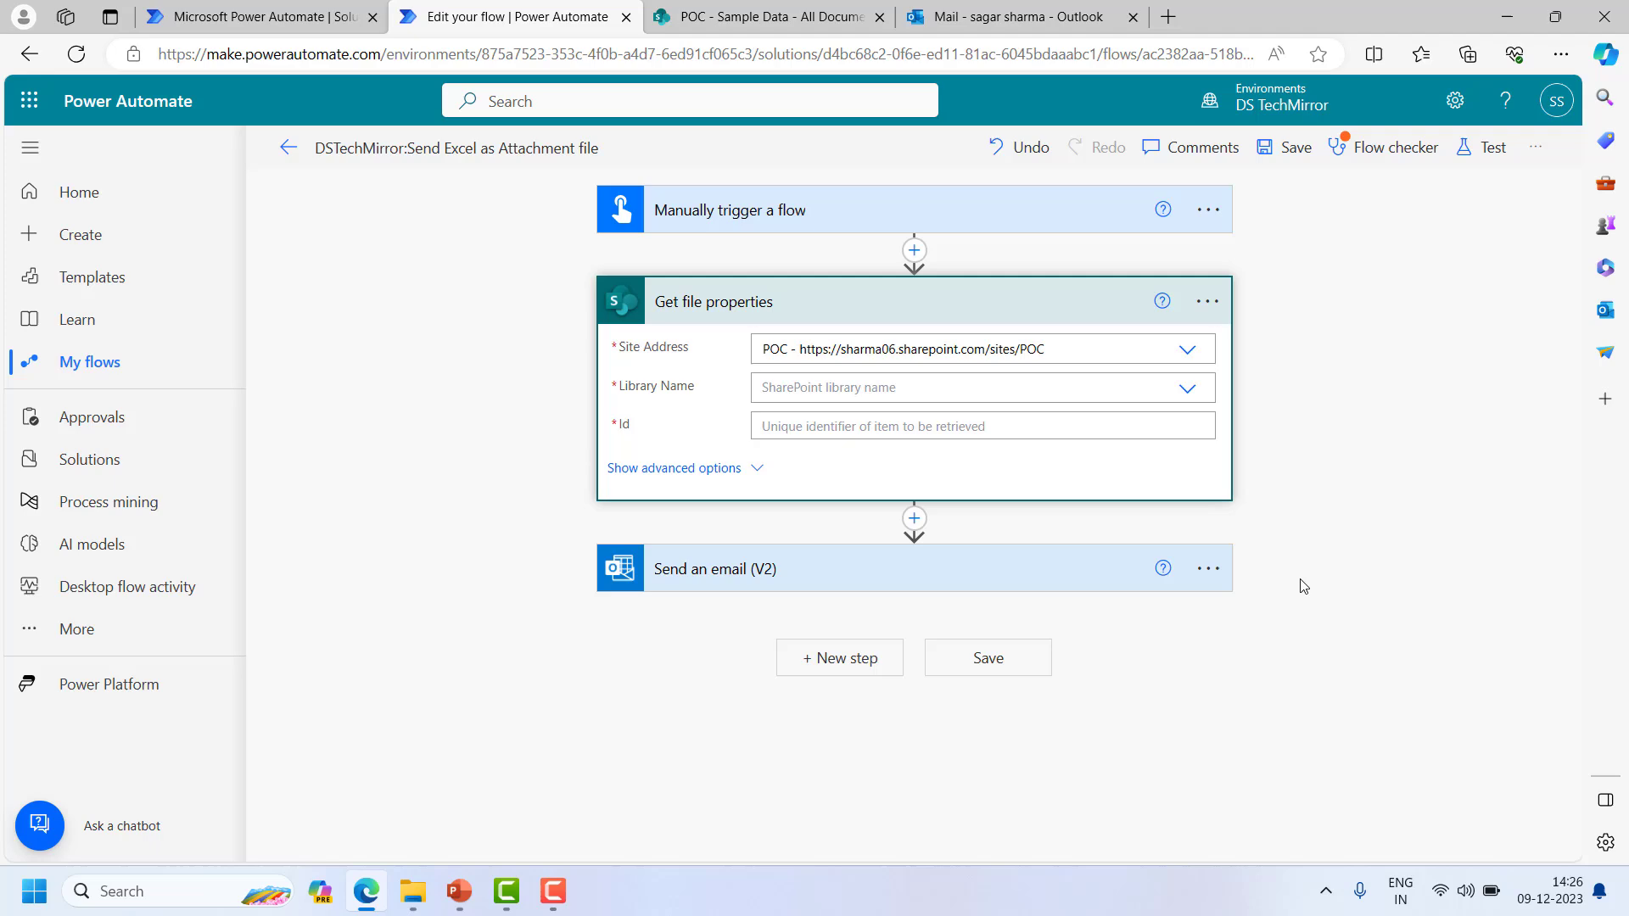
left_click(795, 526)
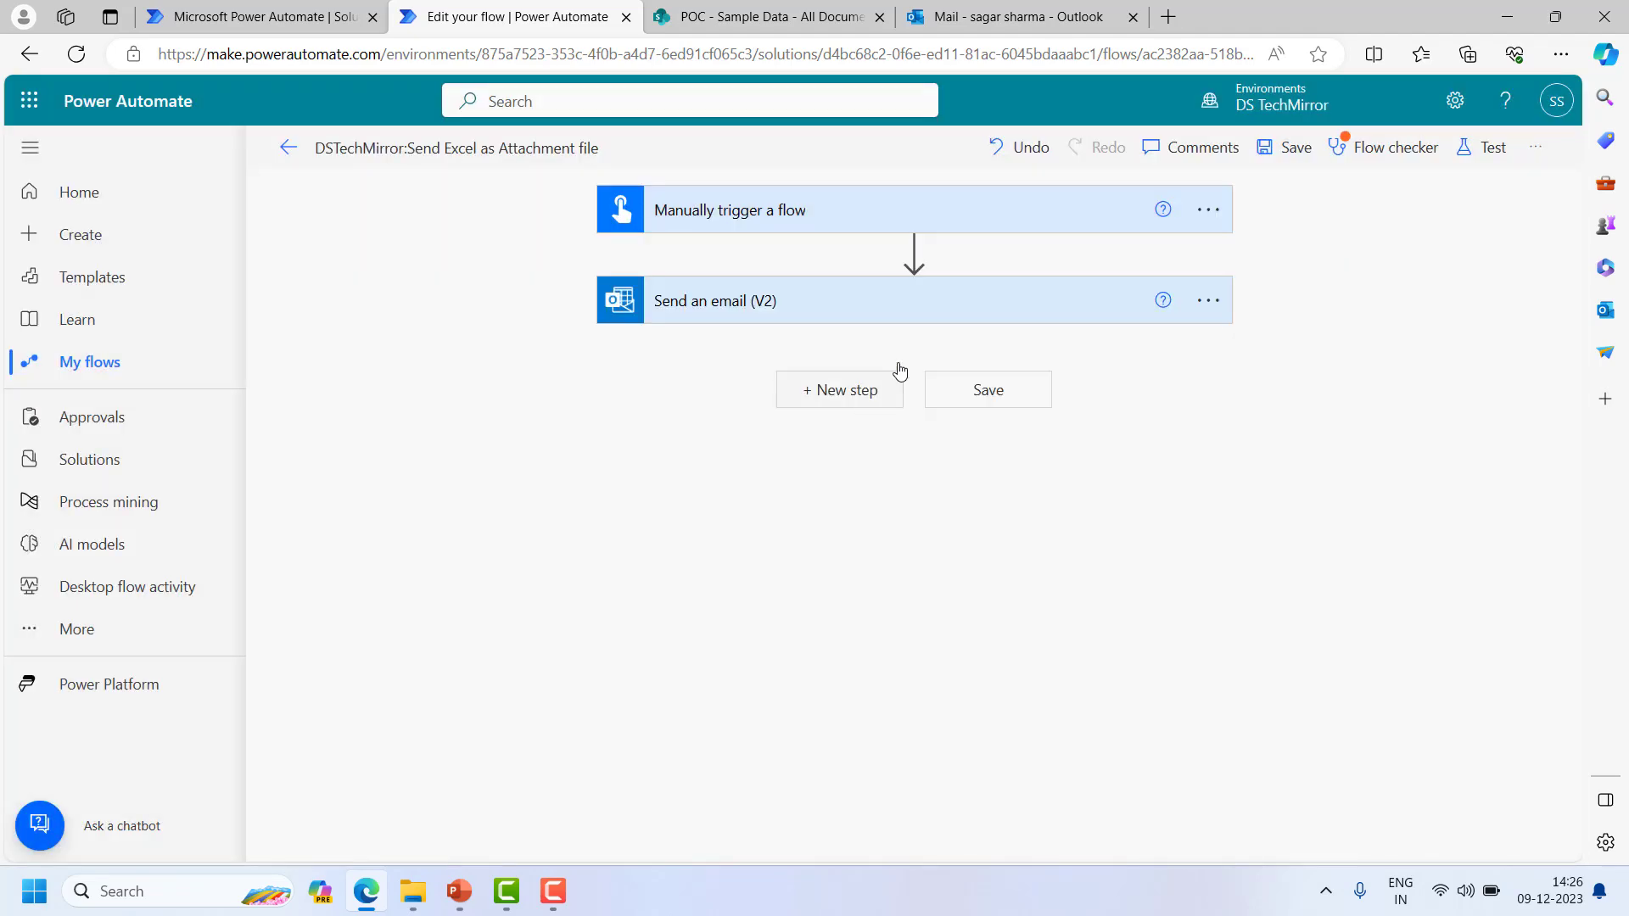
left_click(914, 250)
- Add 'Get files (properties only)' with site address POC and library name Documents
left_click(898, 283)
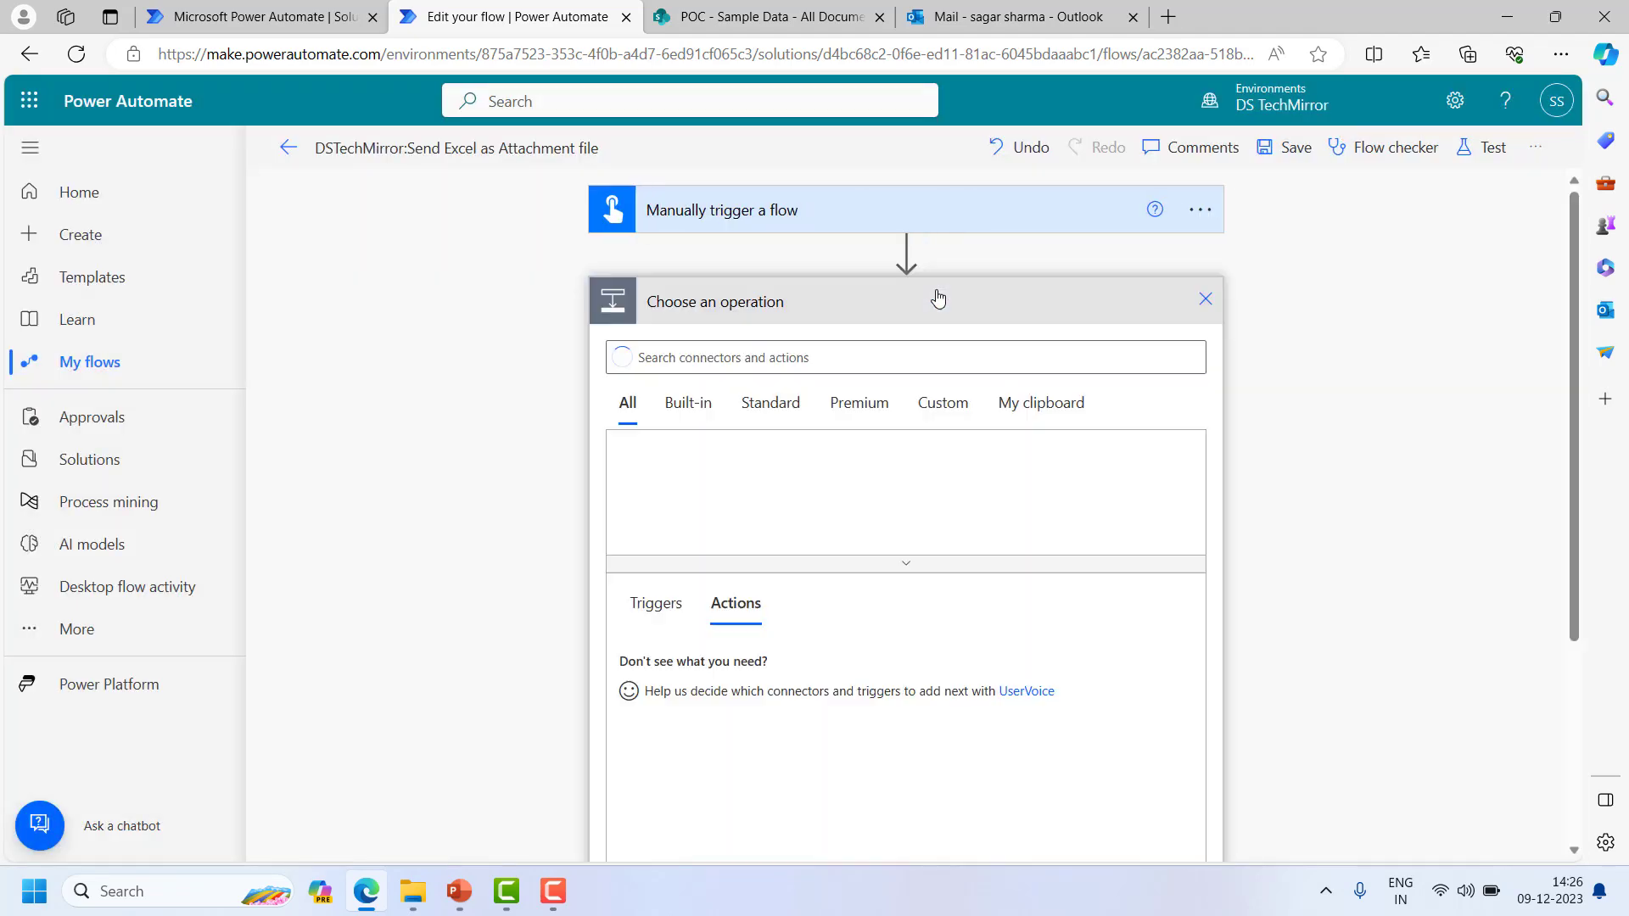
type("ge")
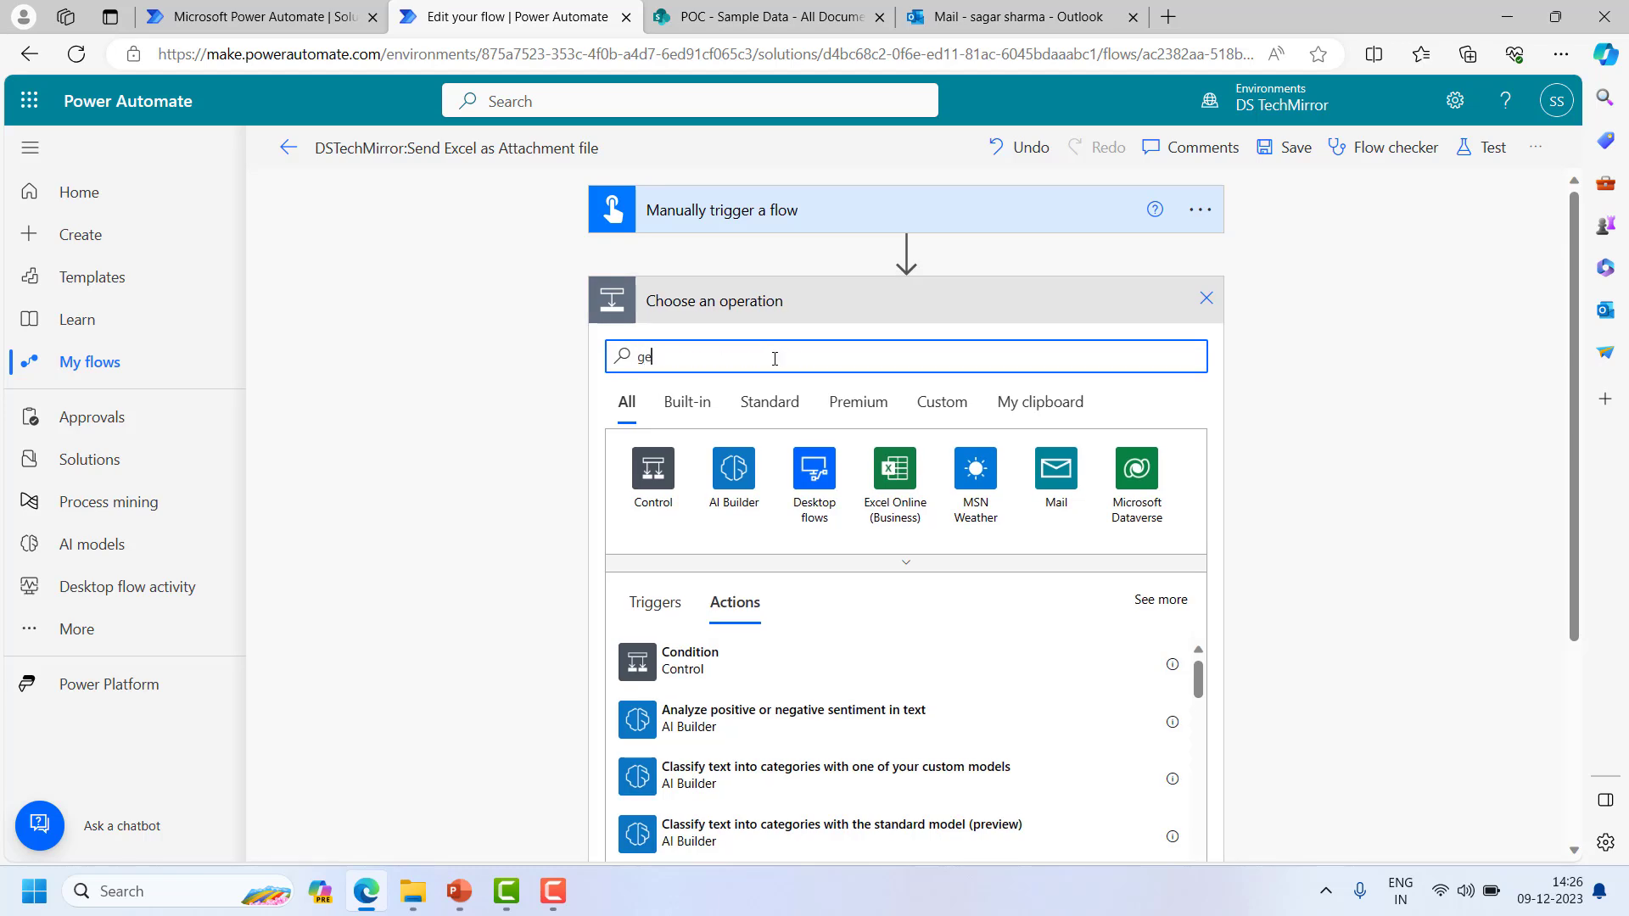
type(" ft files prop")
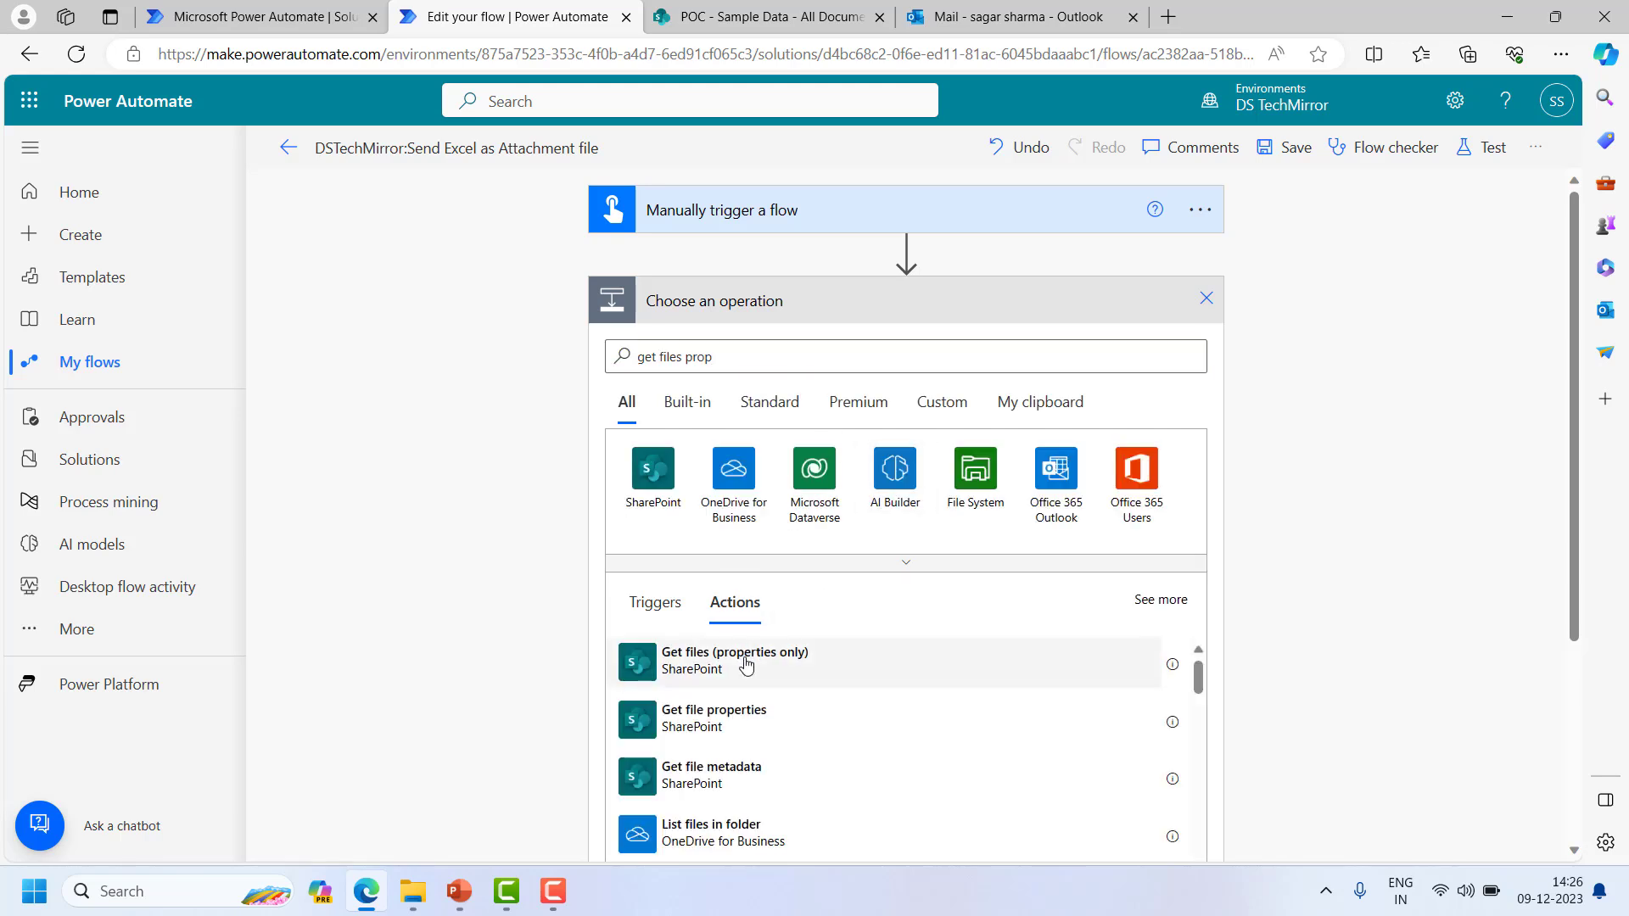
left_click(746, 664)
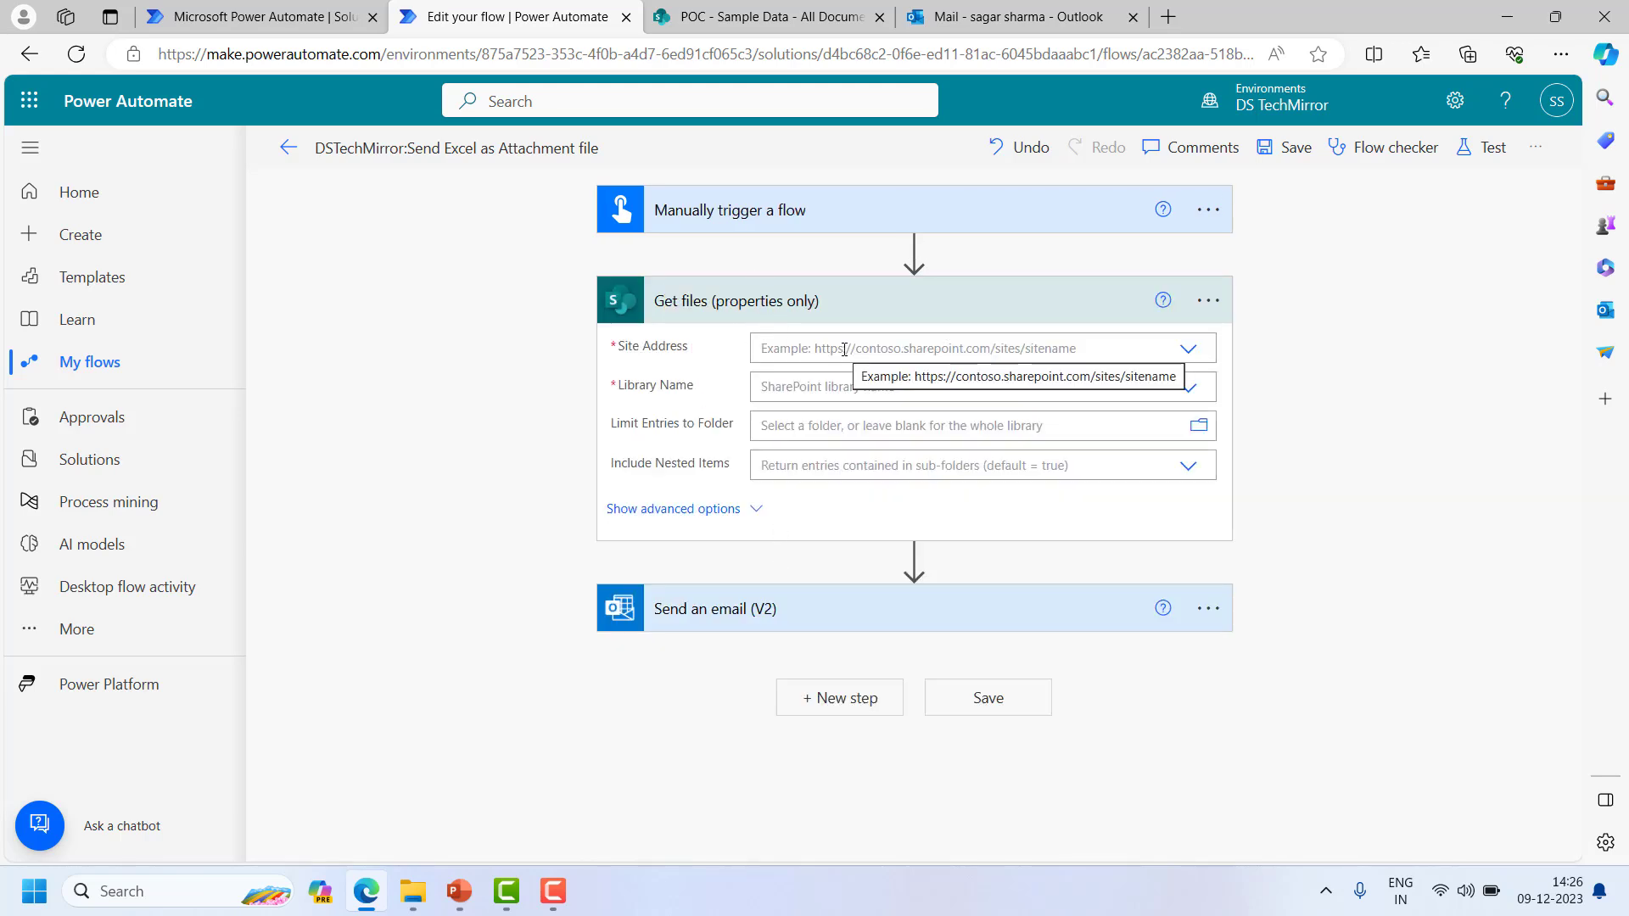
left_click(1187, 355)
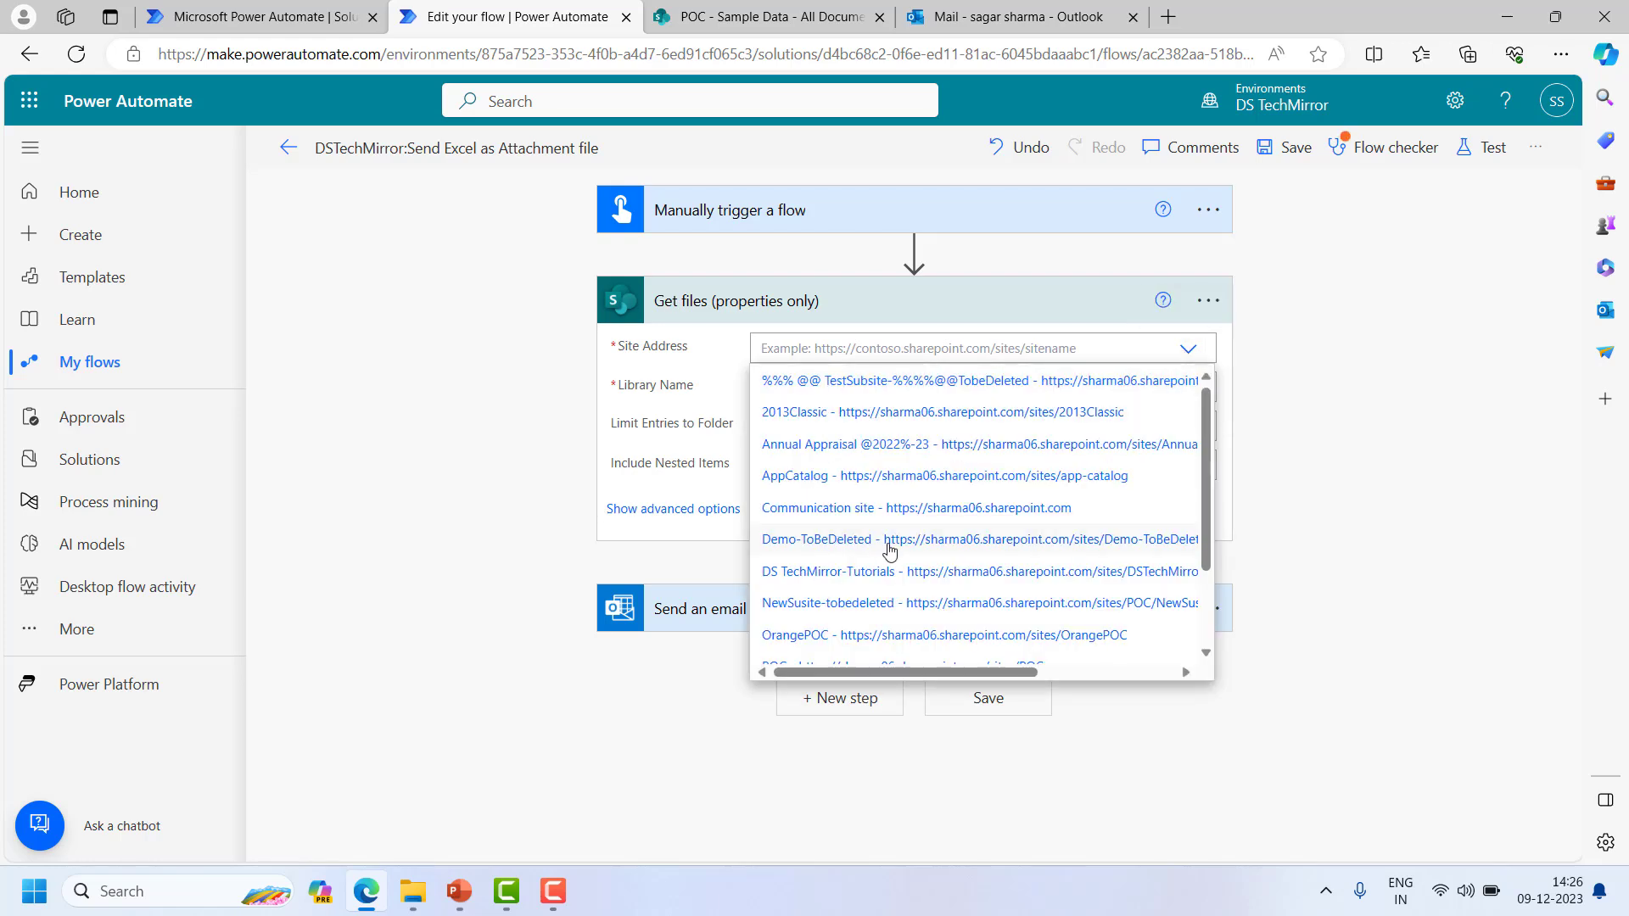
scroll(889, 549, "down", 1)
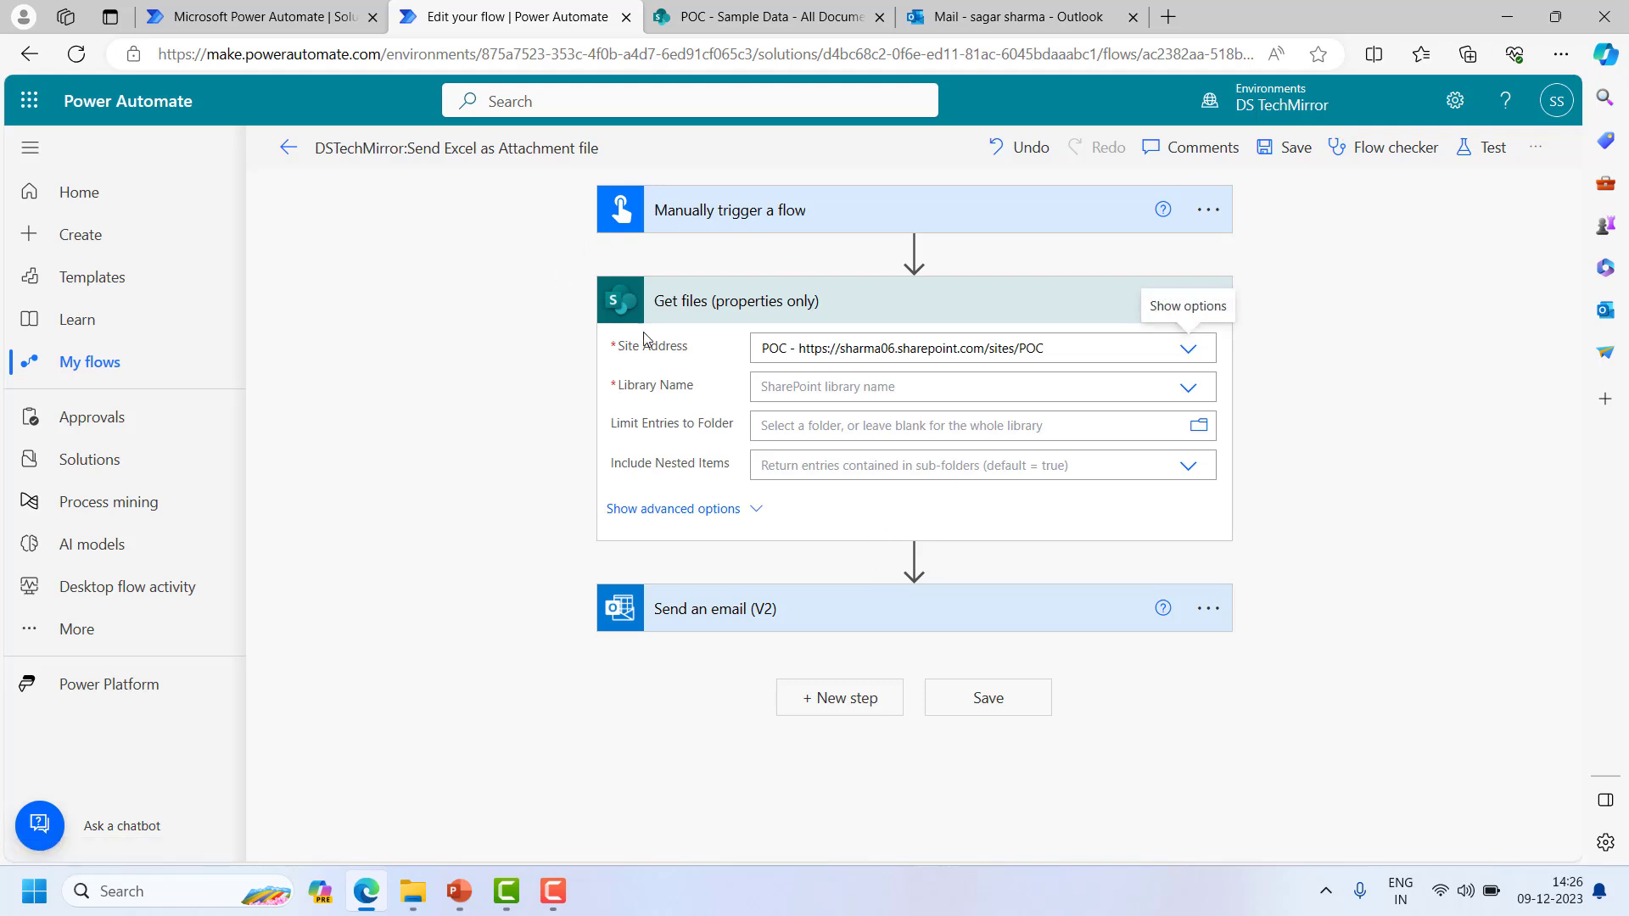
left_click(1187, 391)
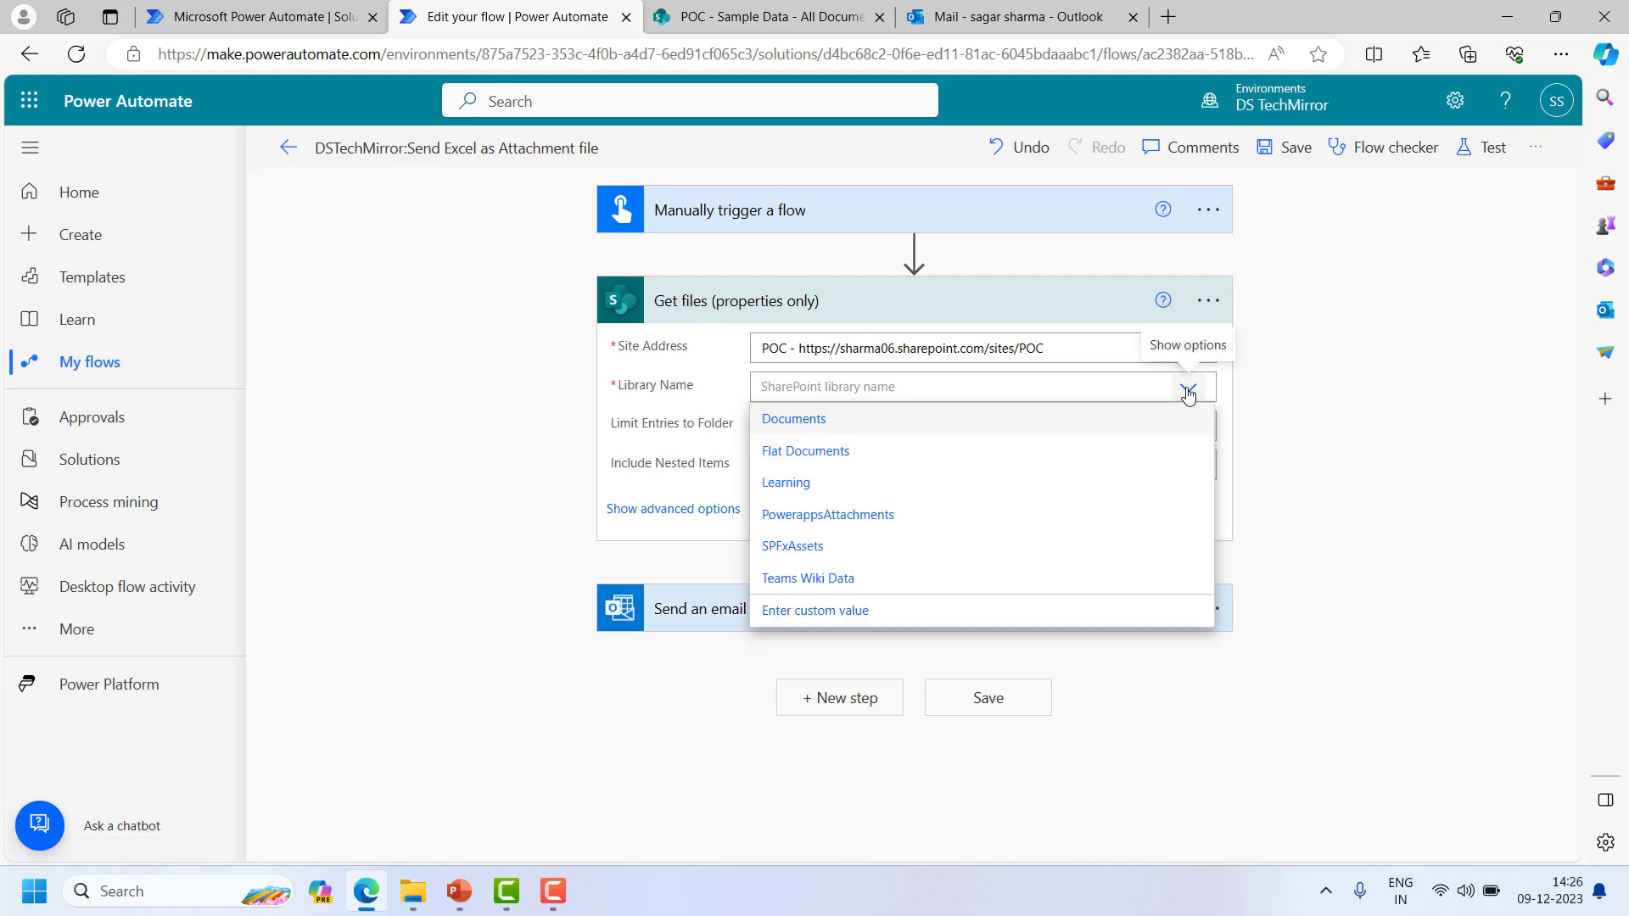
left_click(834, 421)
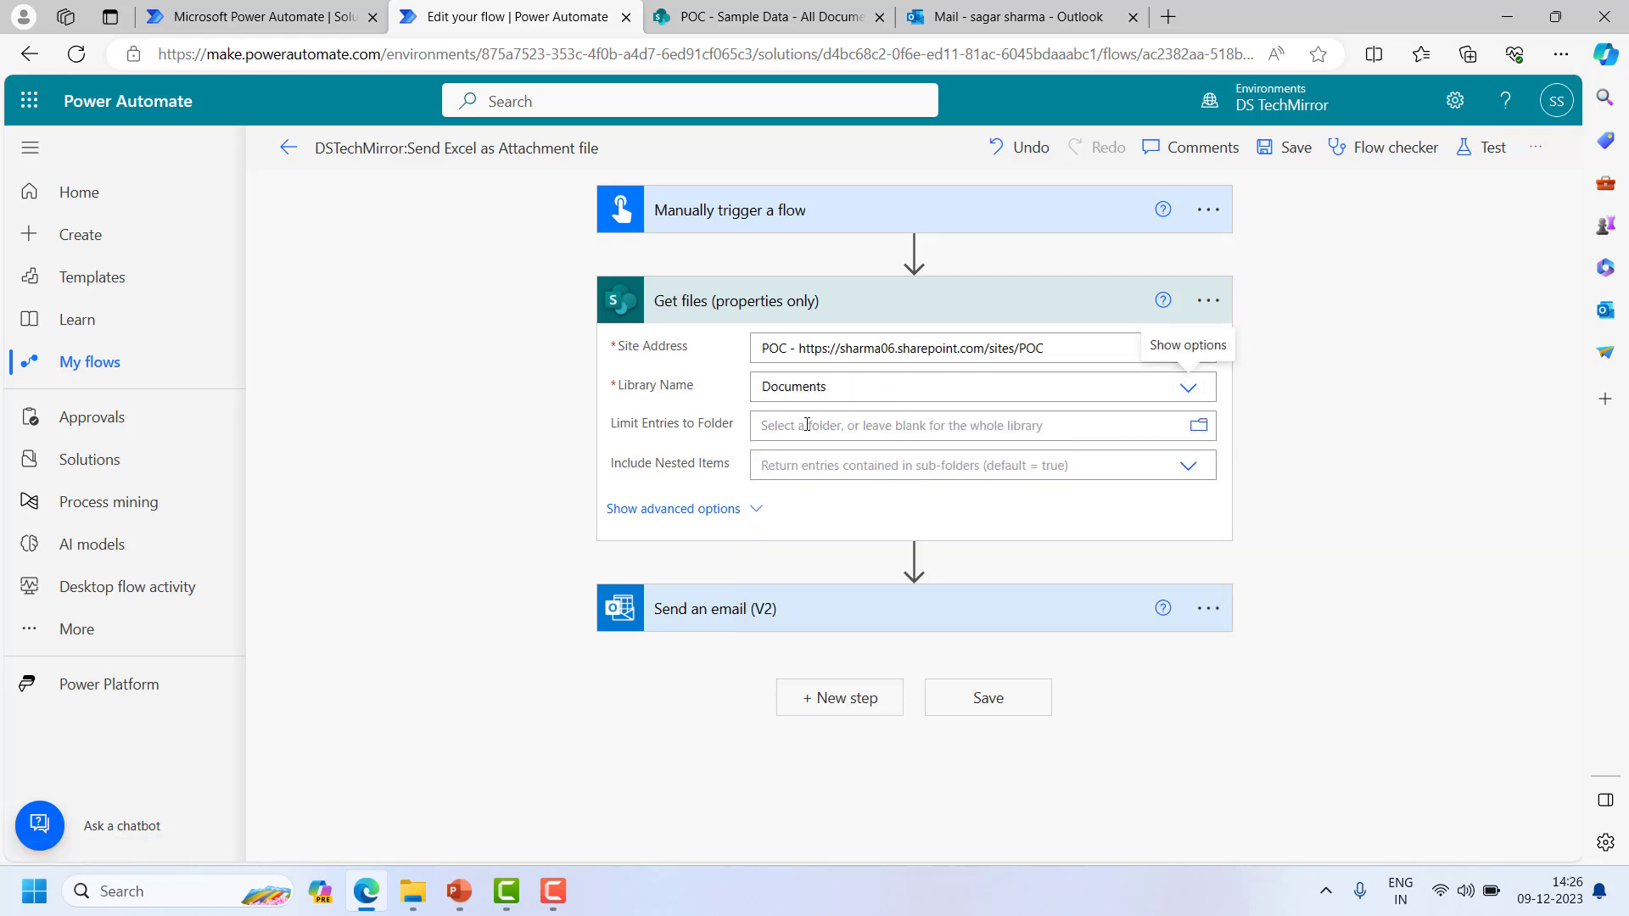
- Check the file's SharePoint folder and browse the picker through Shared Documents to Sample Data
key("ctrl+Tab")
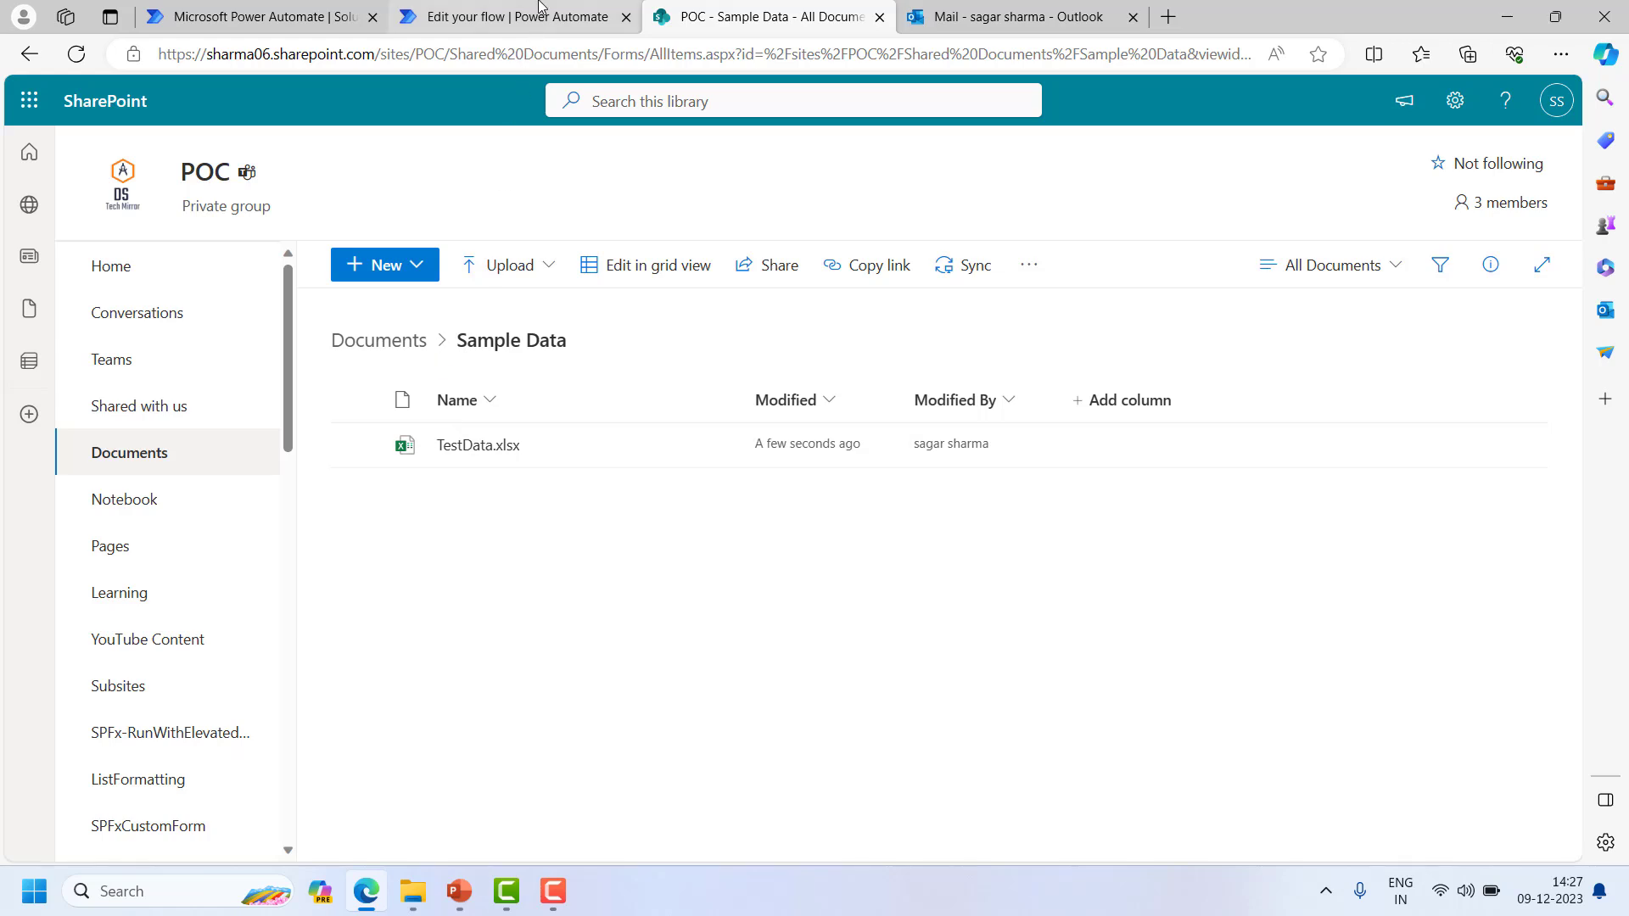
left_click(509, 17)
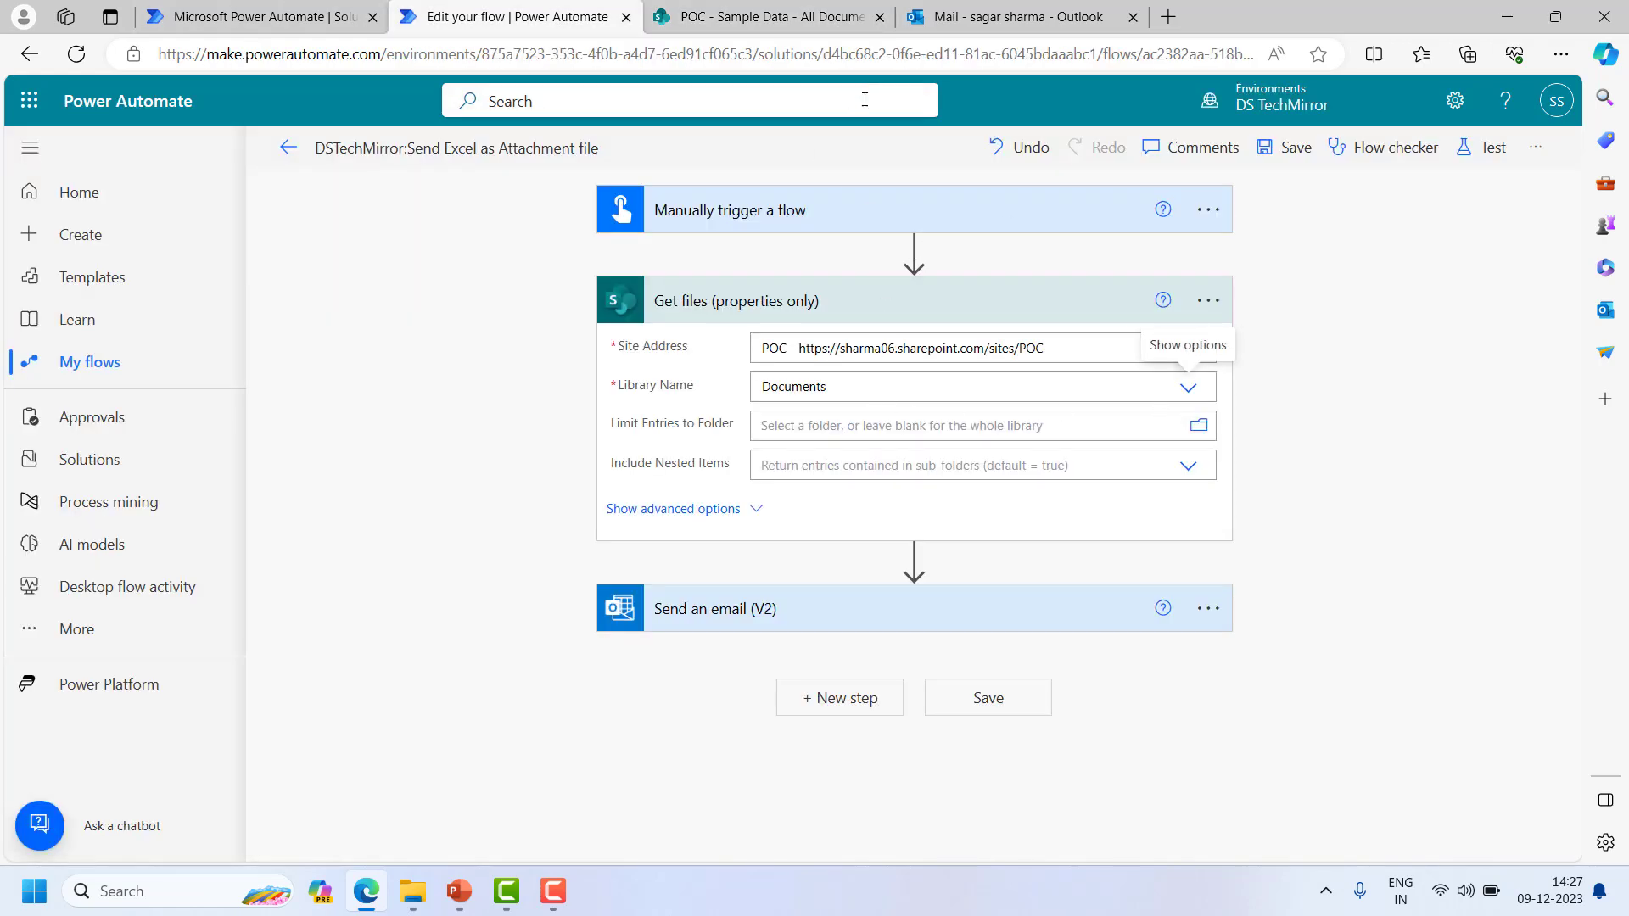
left_click(1199, 426)
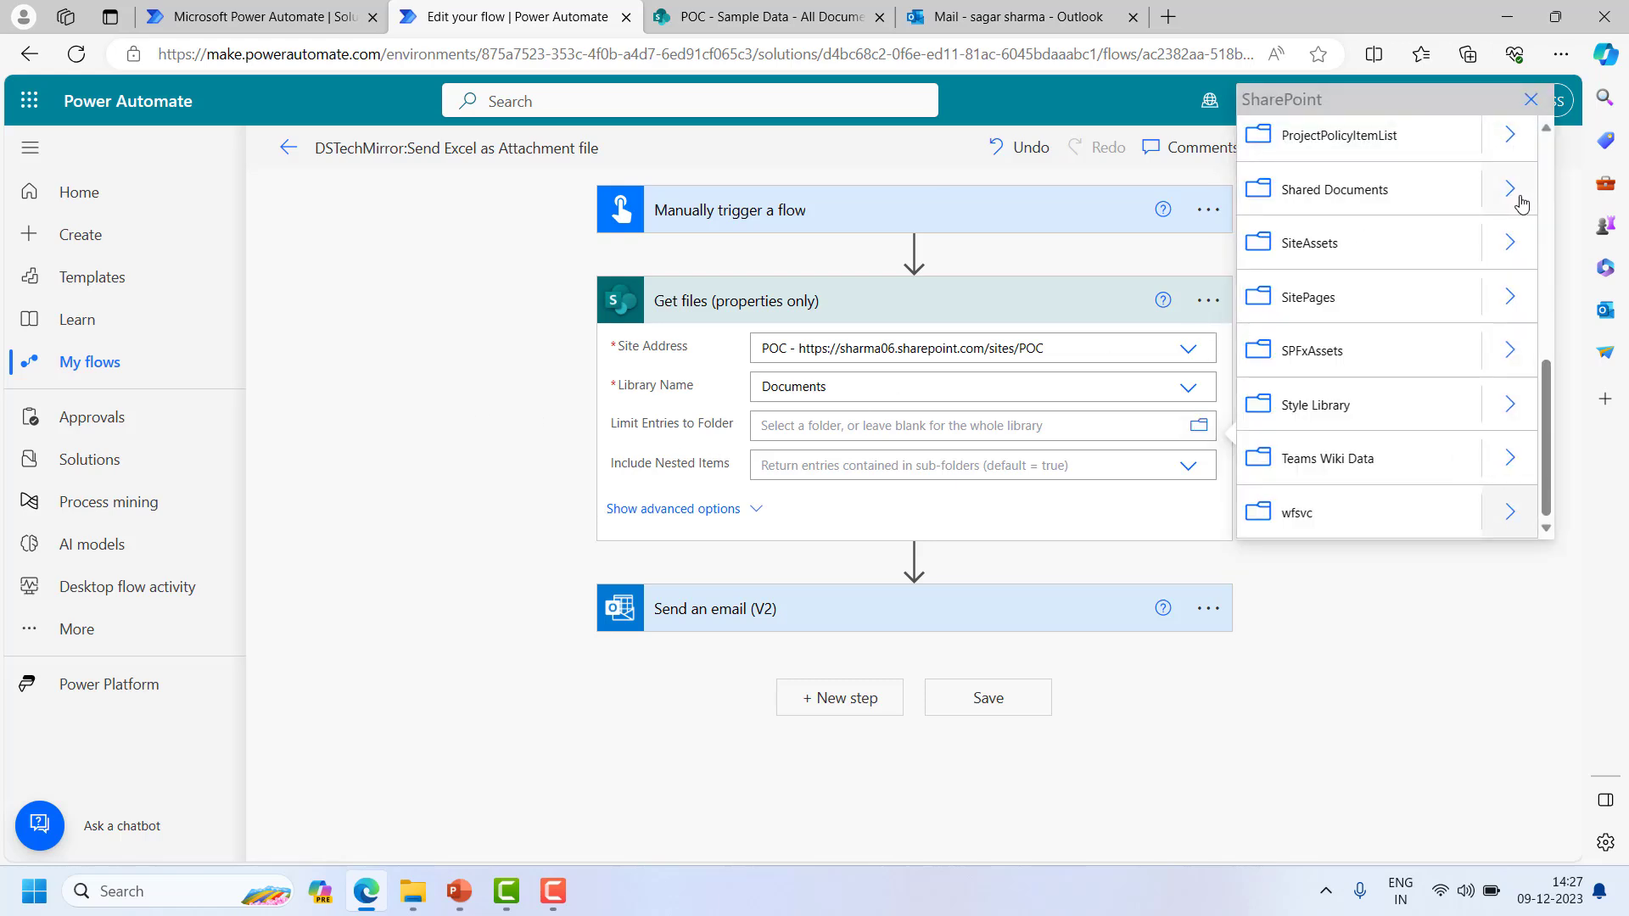
left_click(1515, 195)
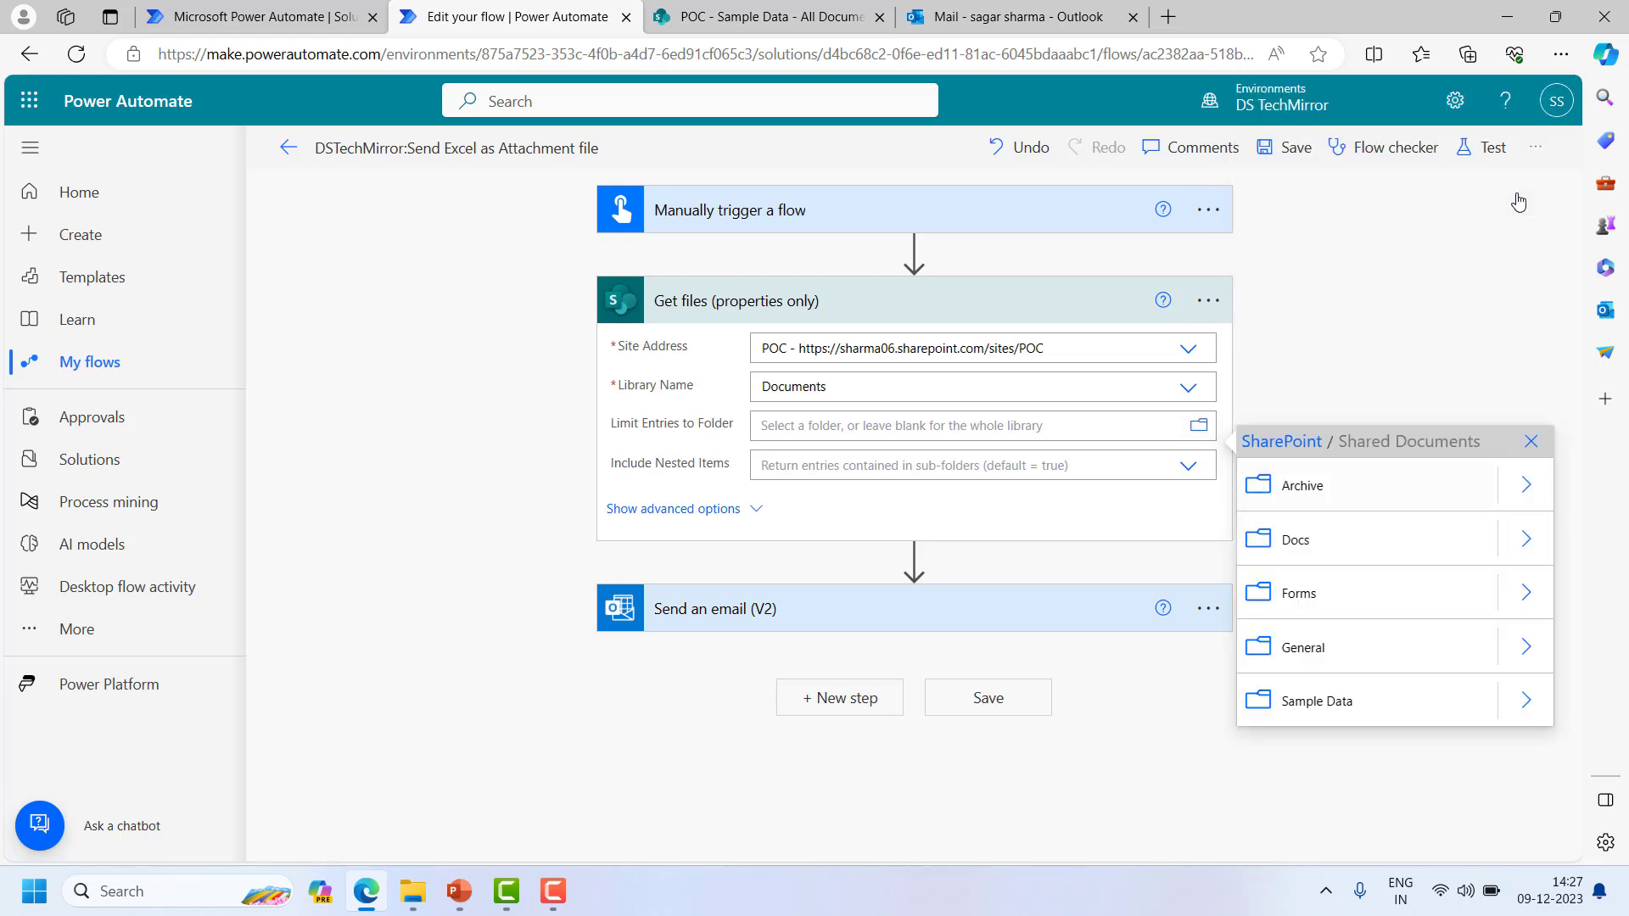
left_click(1526, 703)
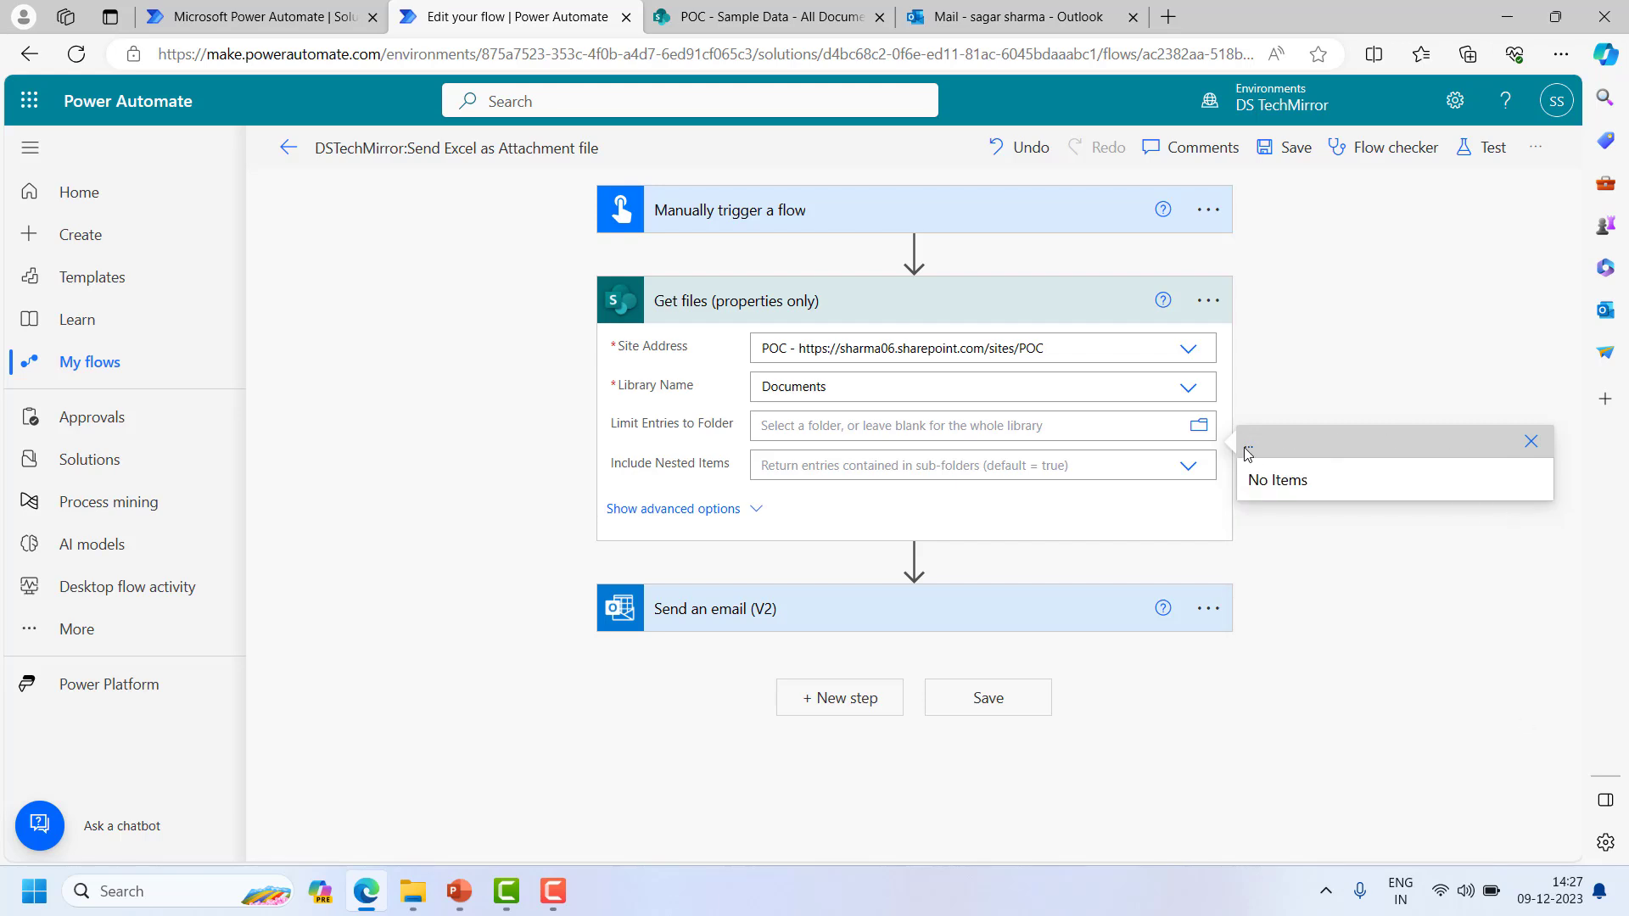
left_click(1199, 425)
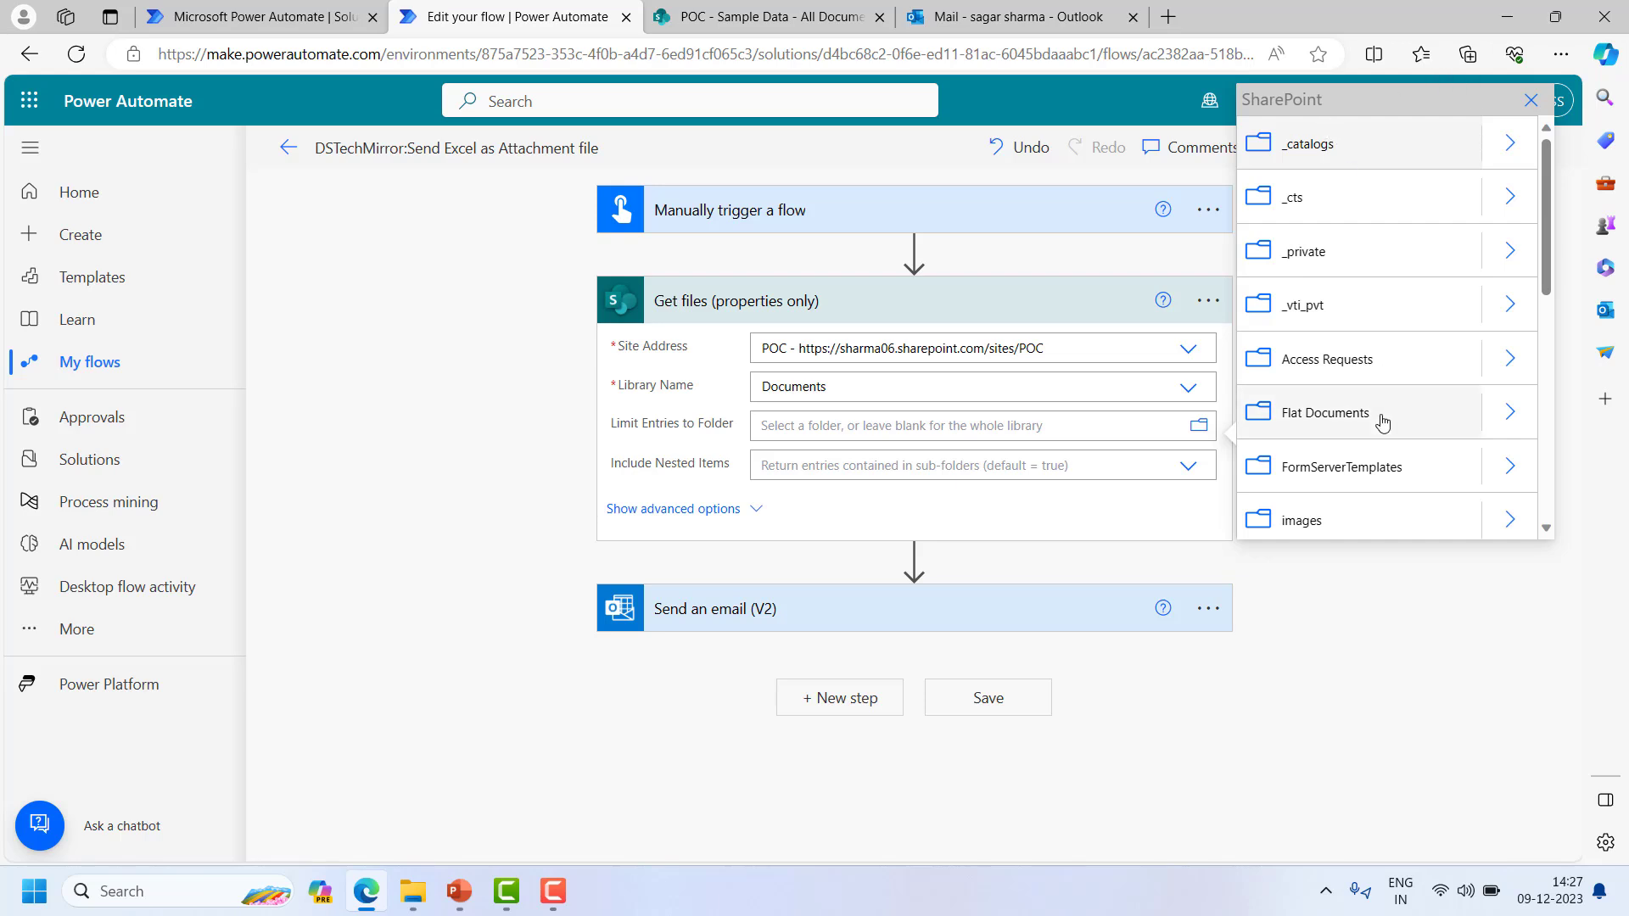
scroll(1387, 351, "down", 3)
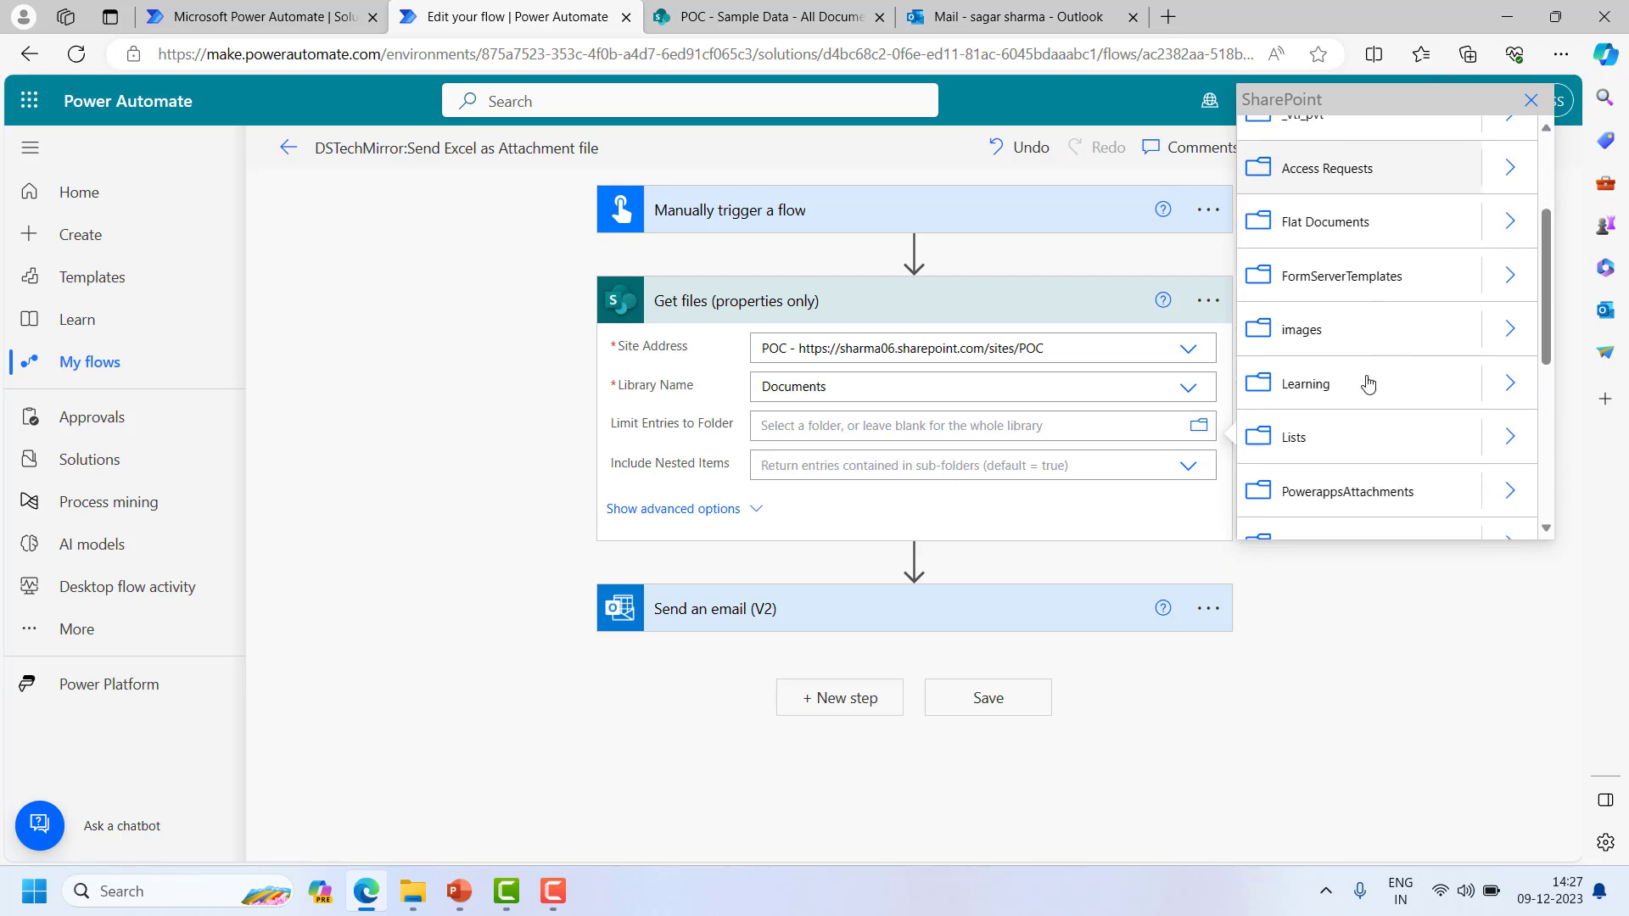
left_click(1429, 628)
- Set Limit Entries to Folder to /Shared Documents/Sample Data
left_click(1188, 426)
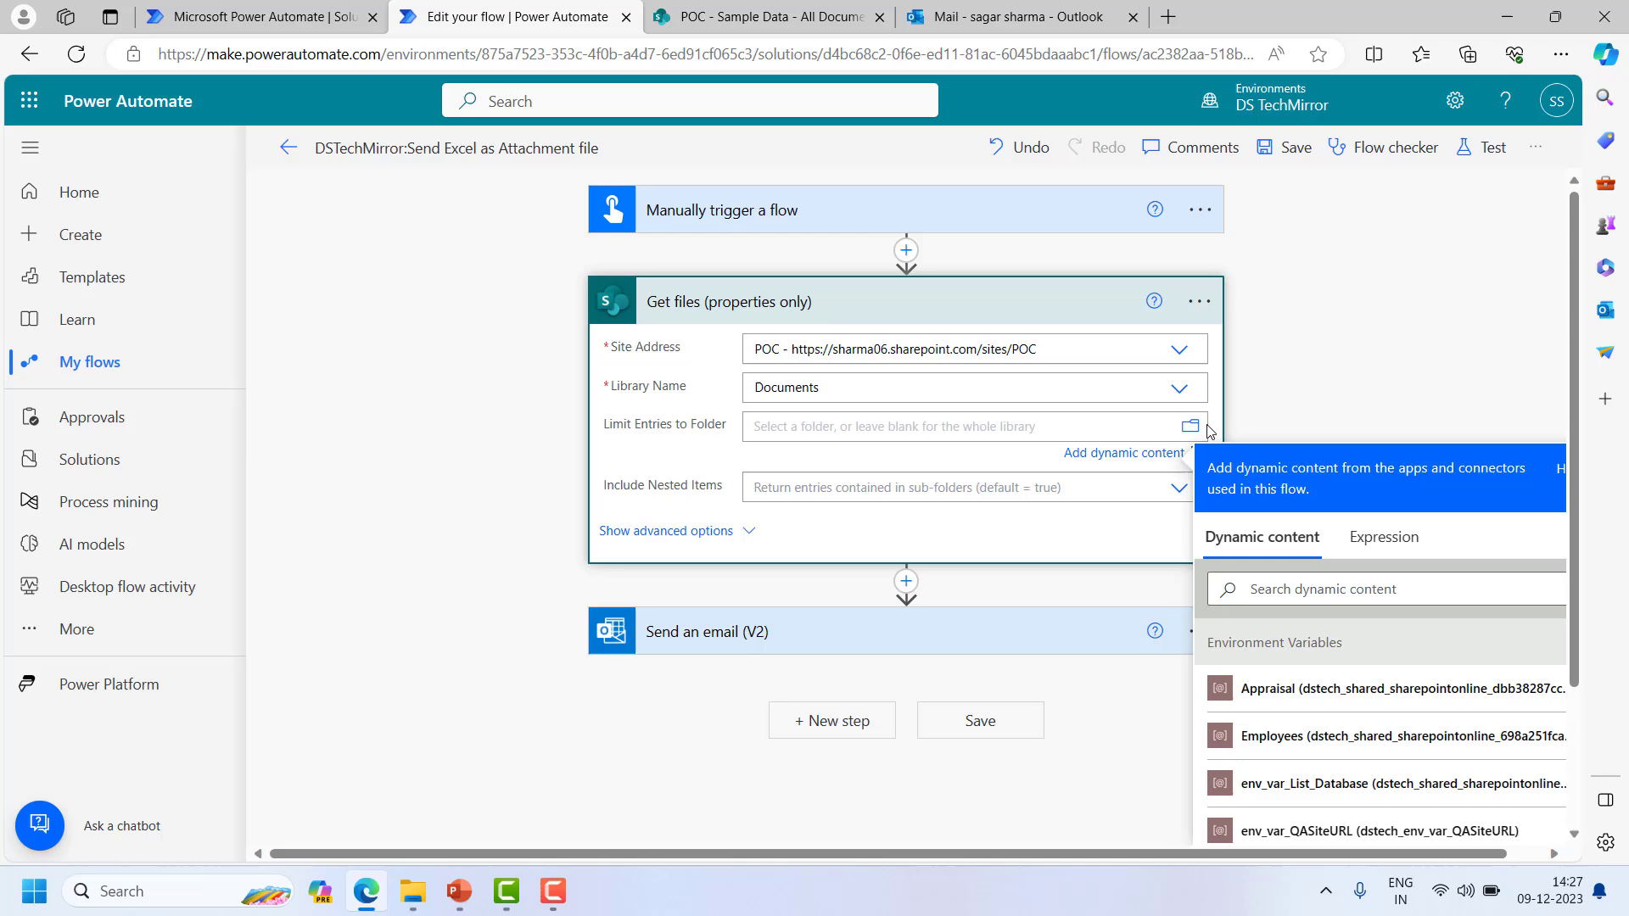
left_click(1191, 427)
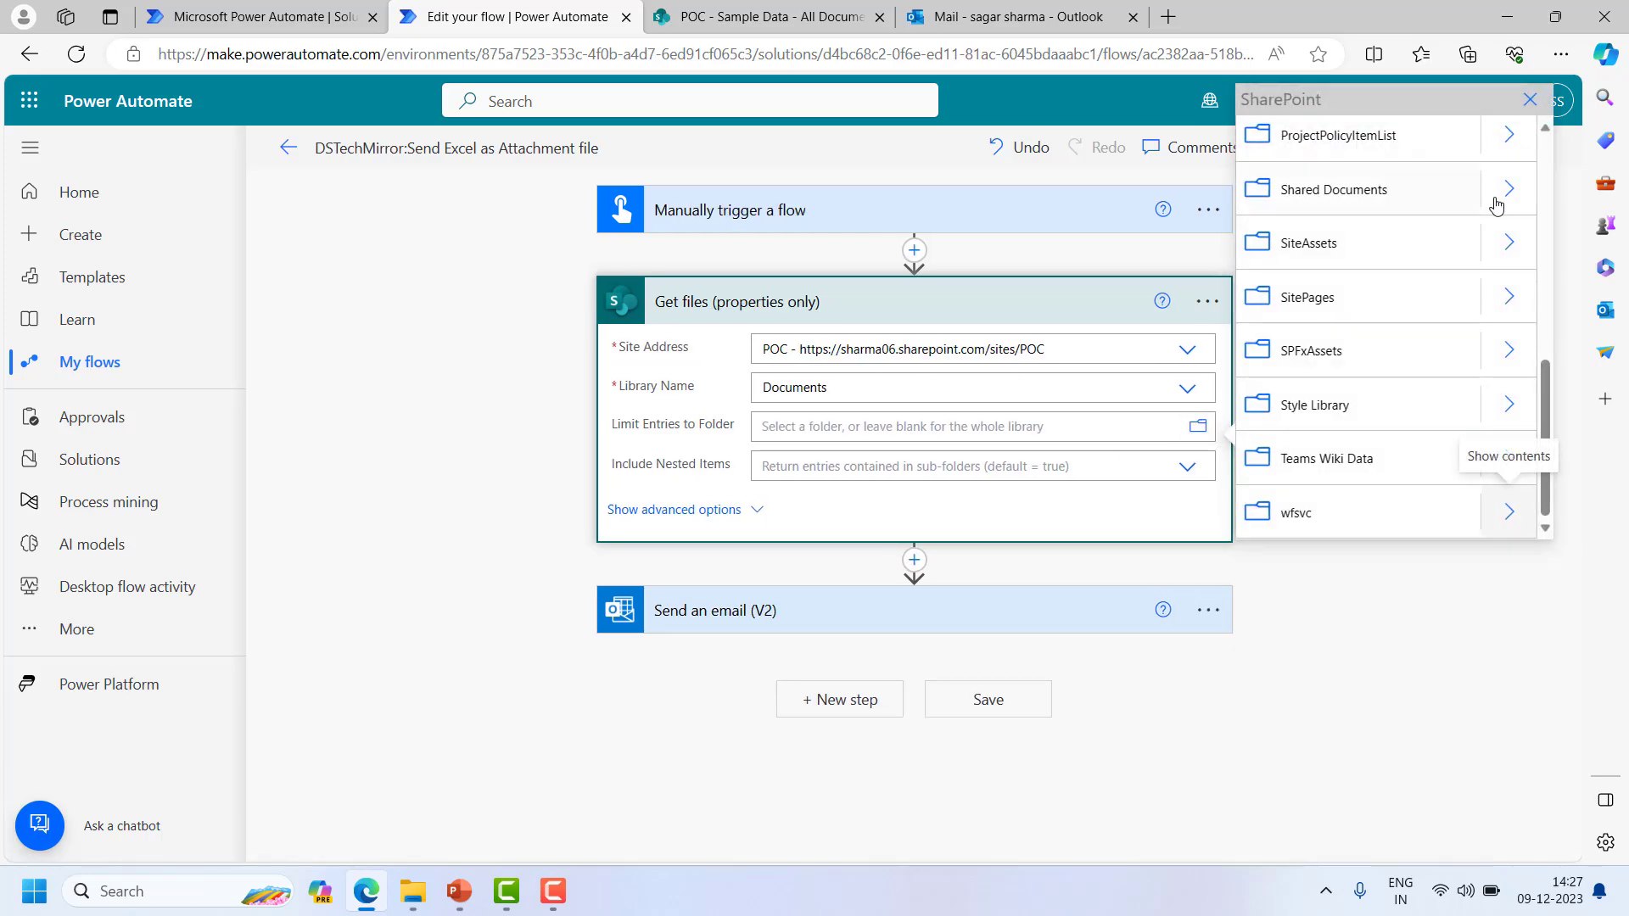
left_click(1383, 200)
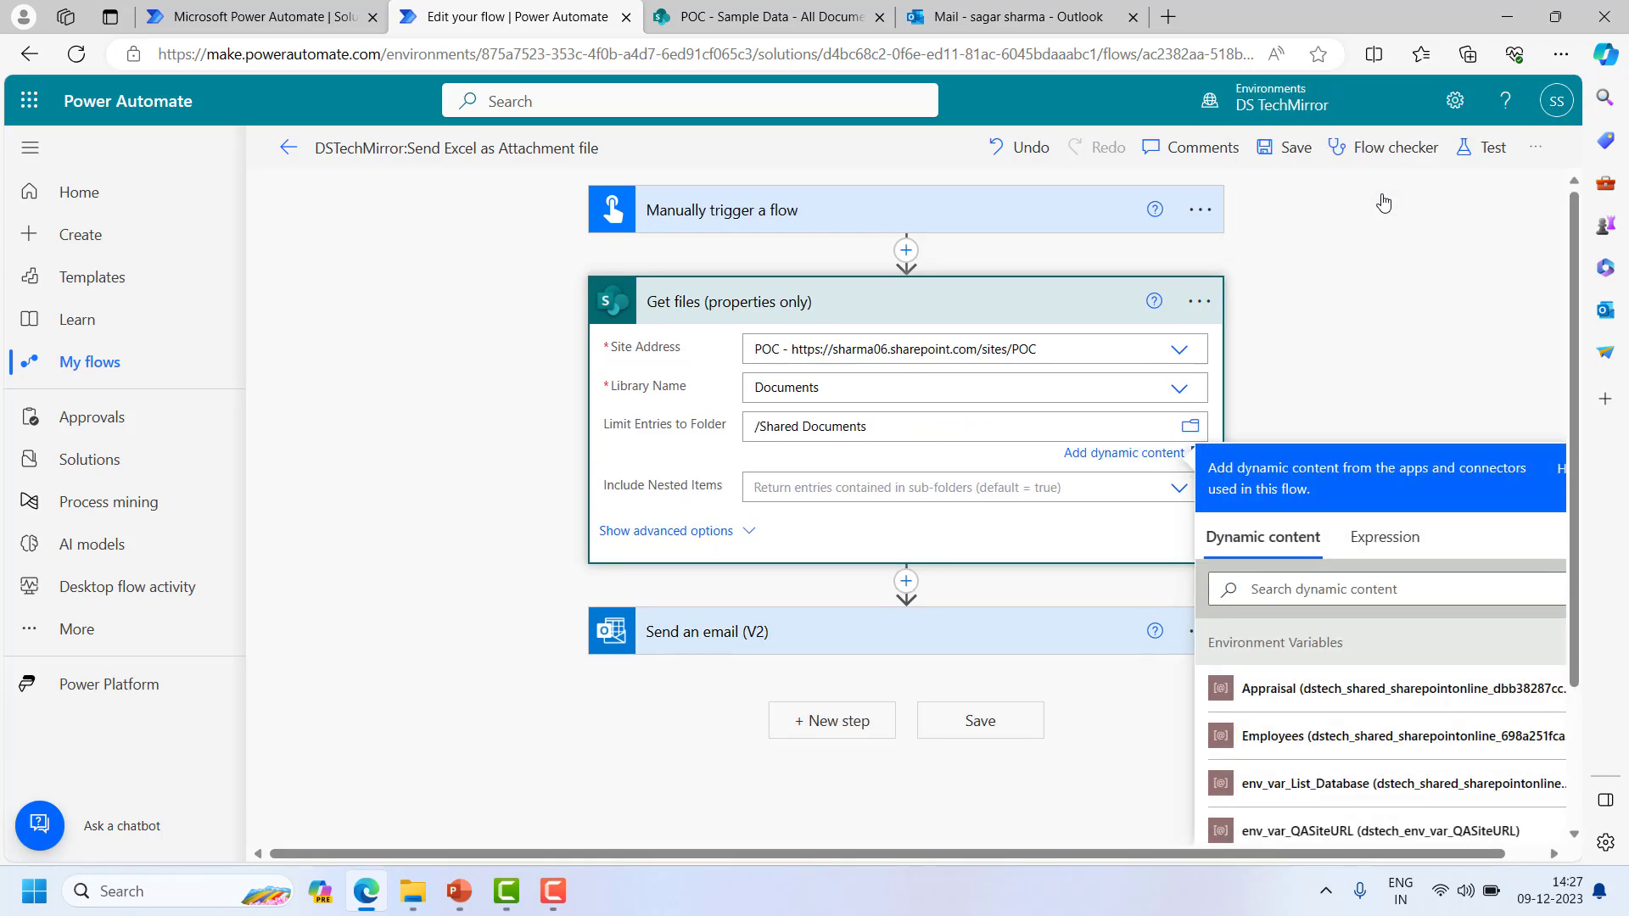
left_click(1190, 426)
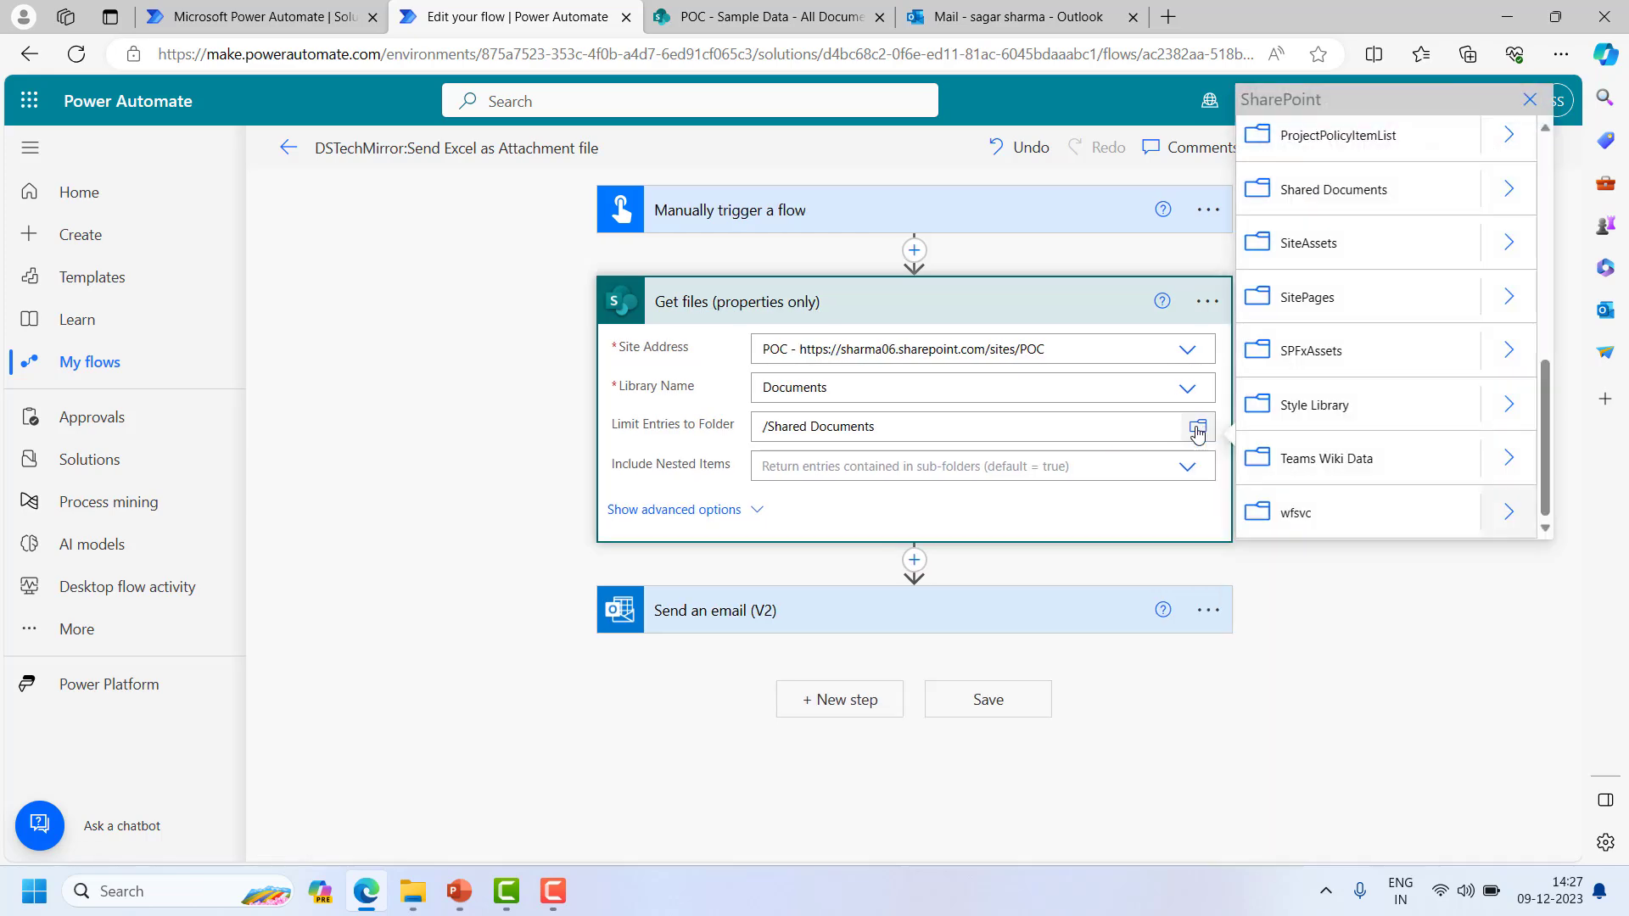
left_click(1508, 188)
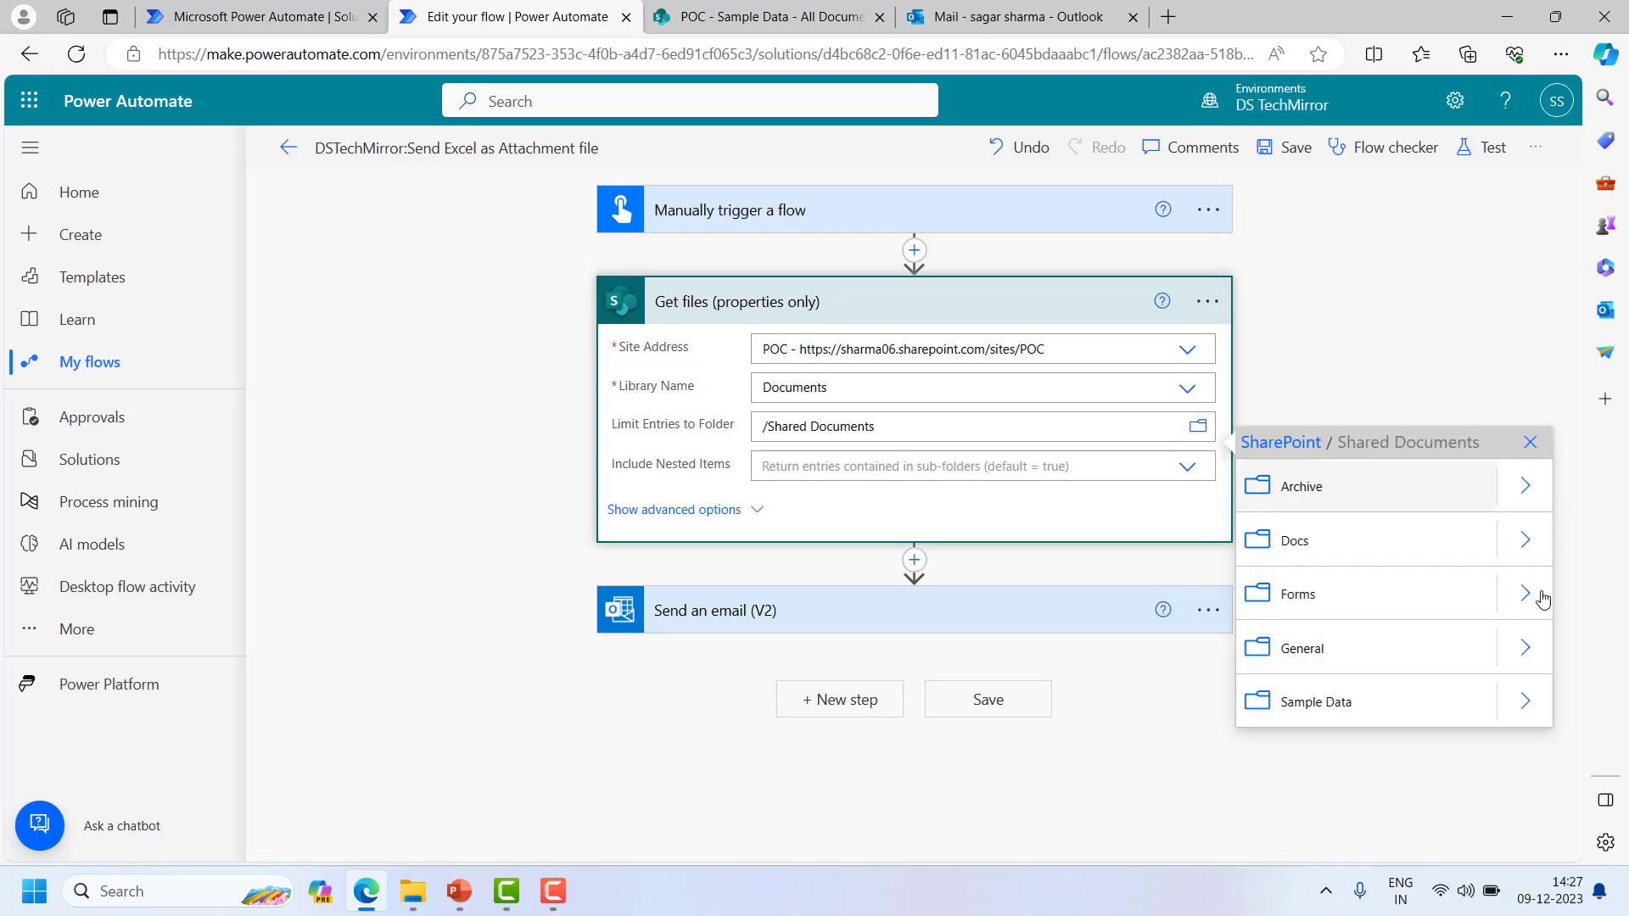
left_click(1313, 702)
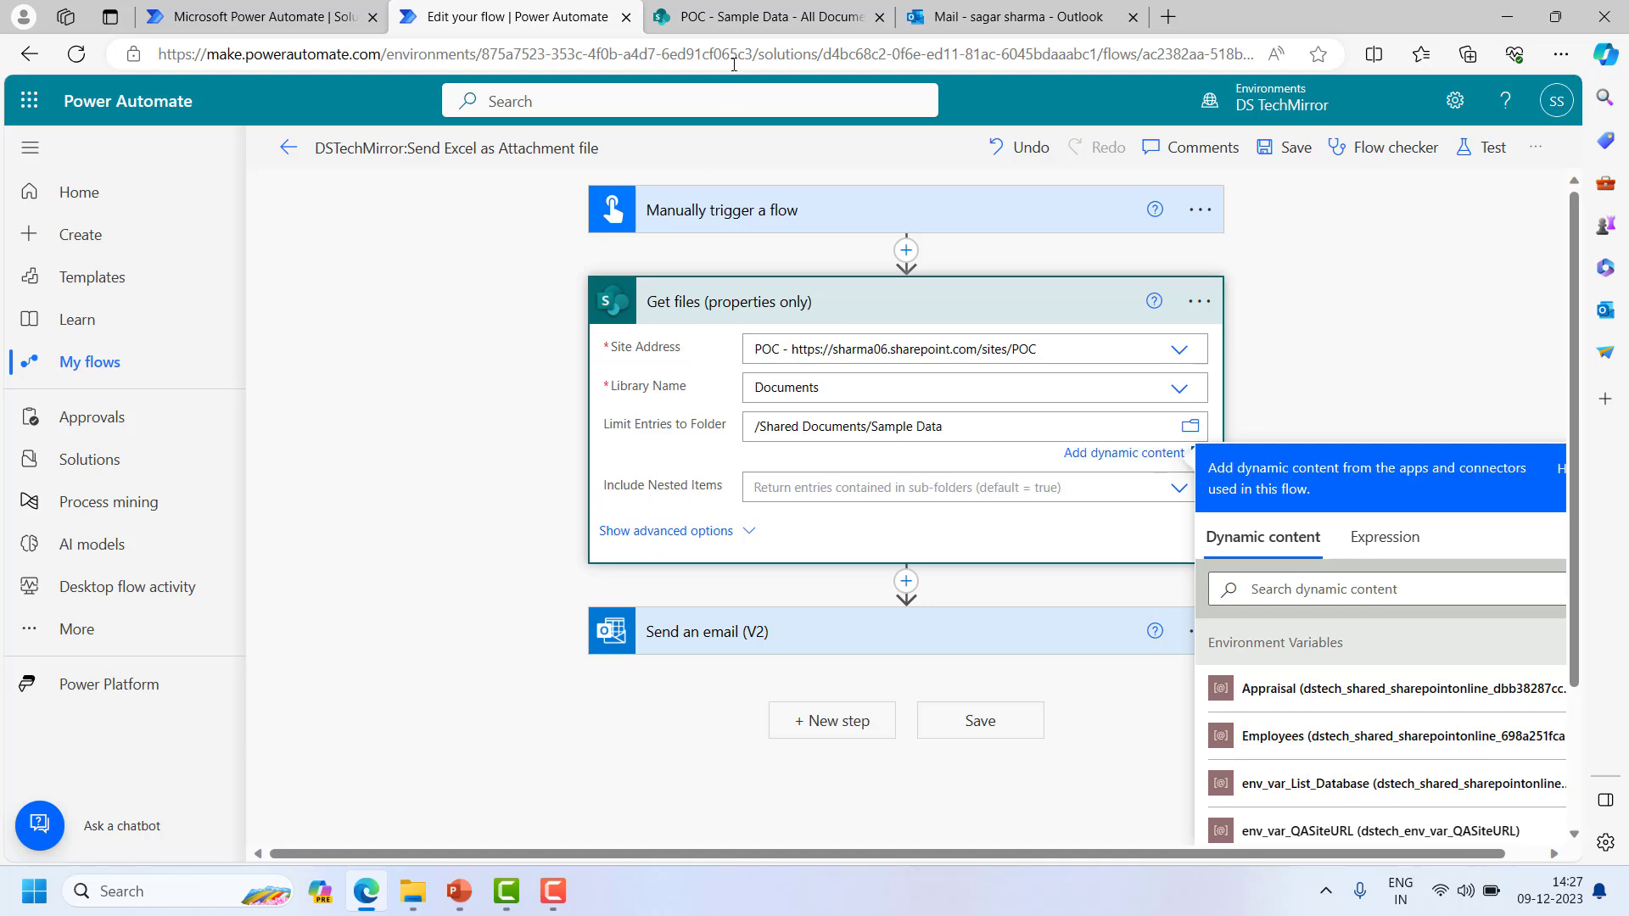
- Fill the email's Attachments Name with 'File name with extension' from Get files
left_click(853, 294)
left_click(780, 397)
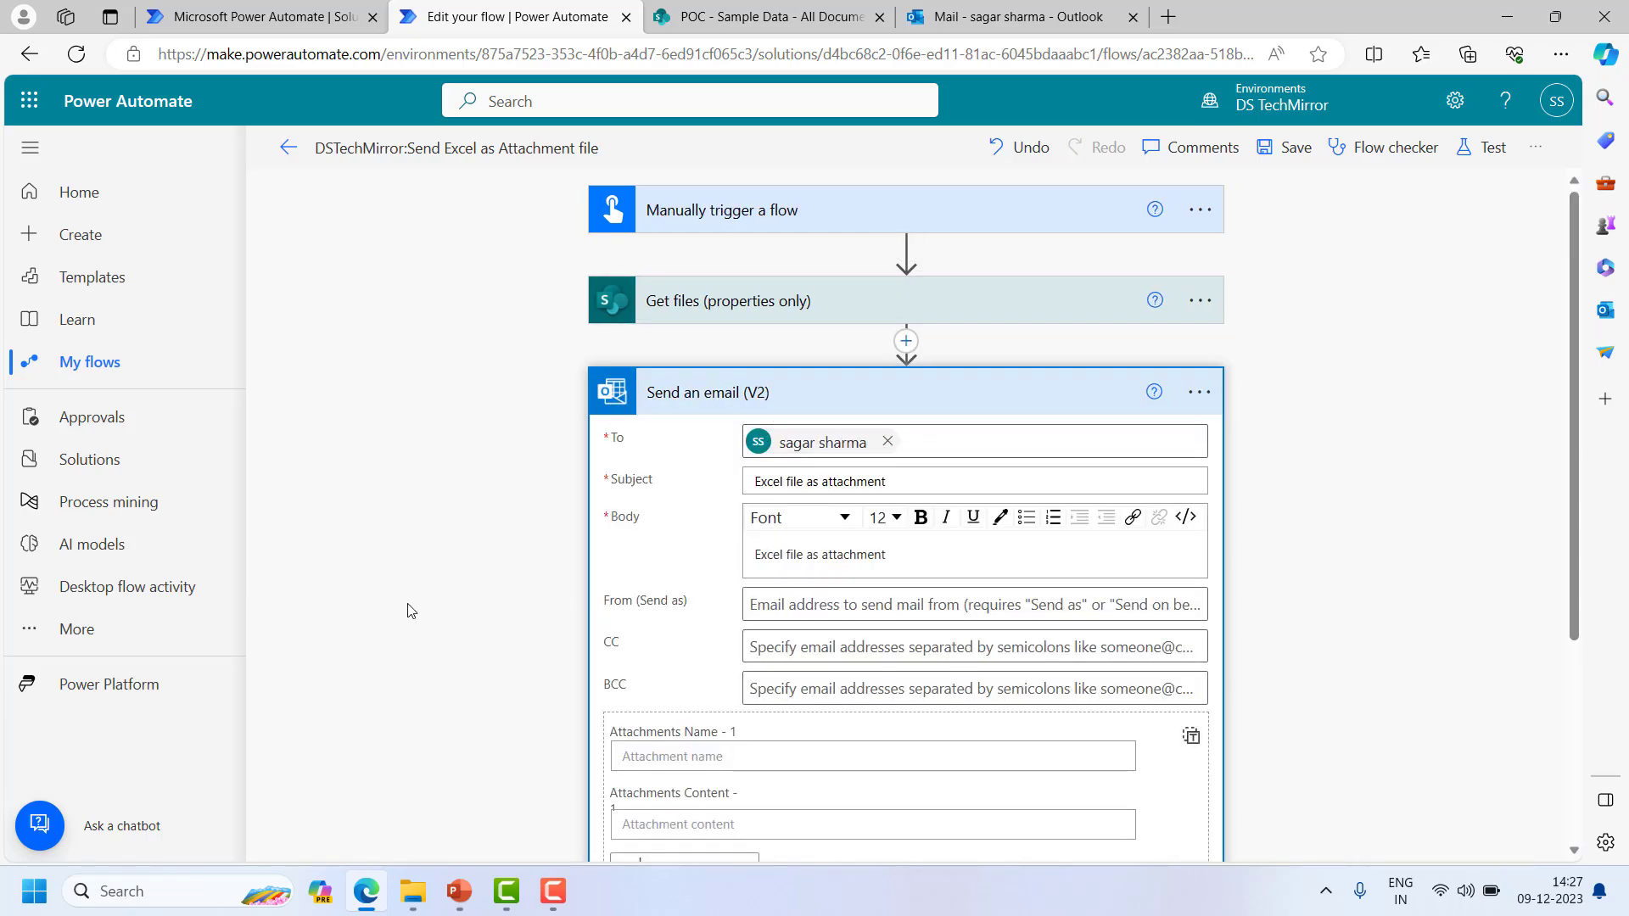
scroll(594, 551, "down", 3)
left_click(676, 547)
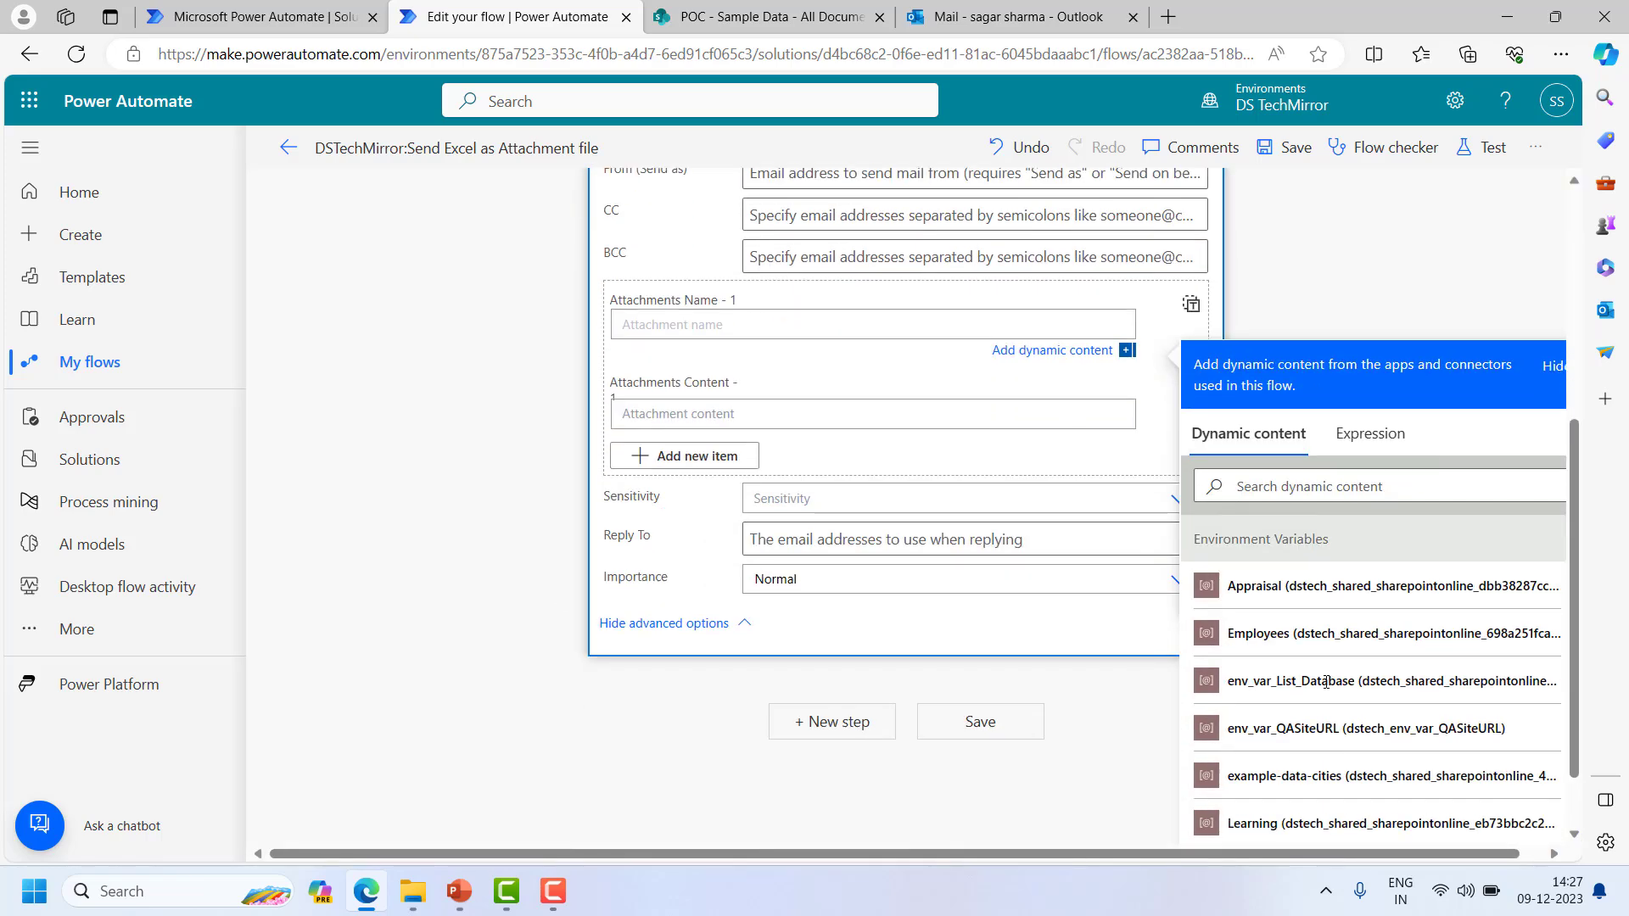
scroll(1378, 594, "down", 5)
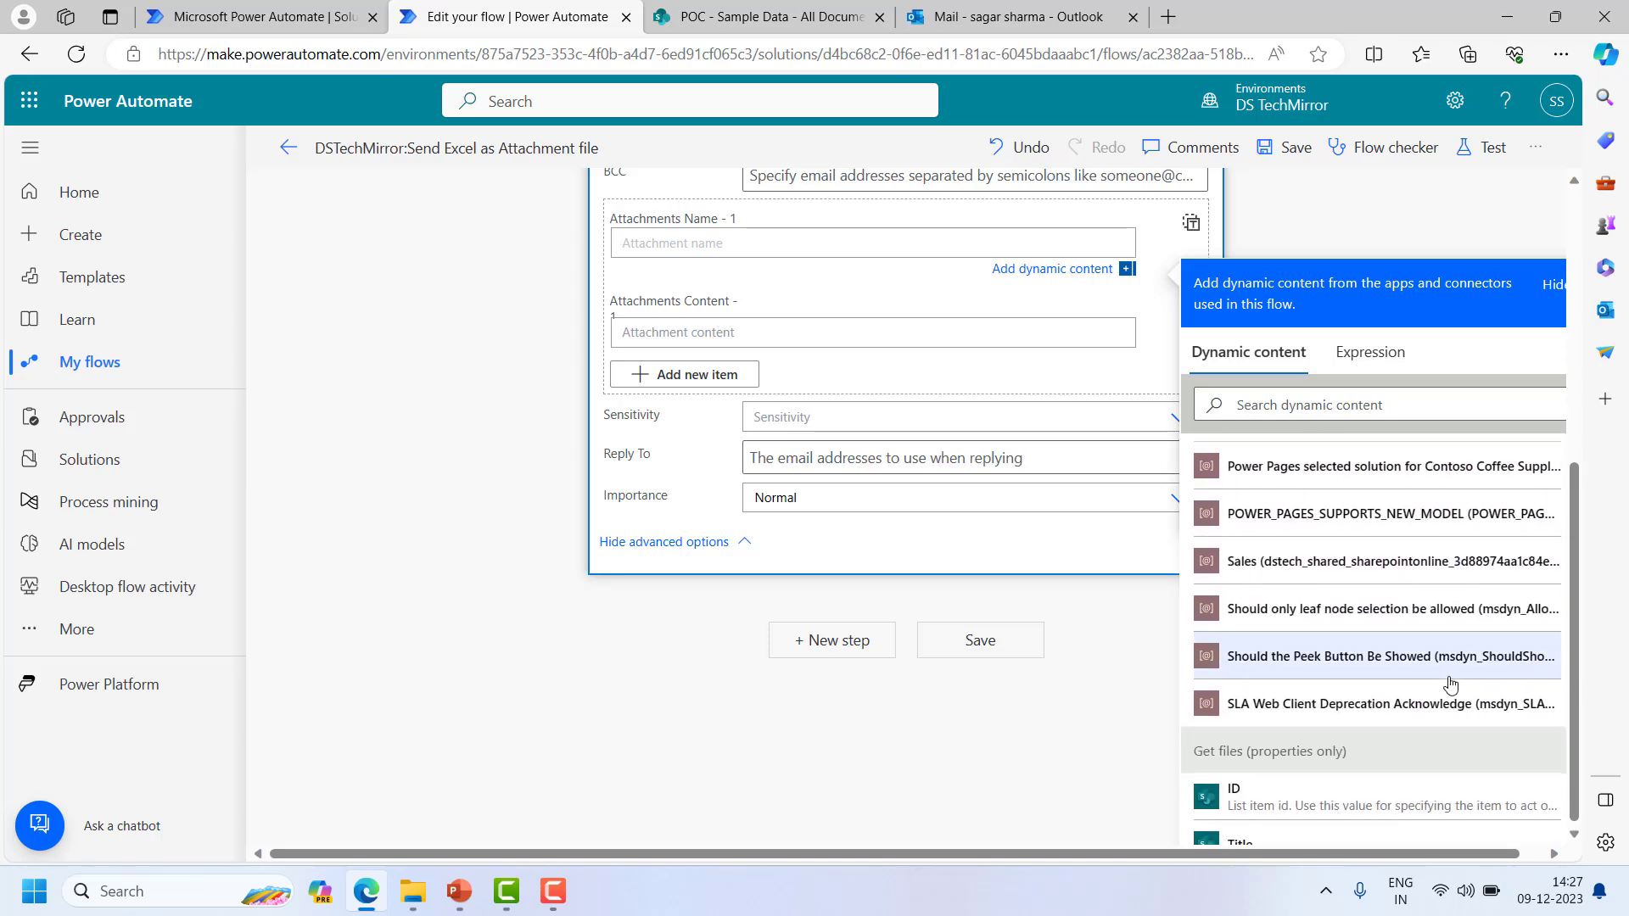
scroll(1388, 604, "down", 3)
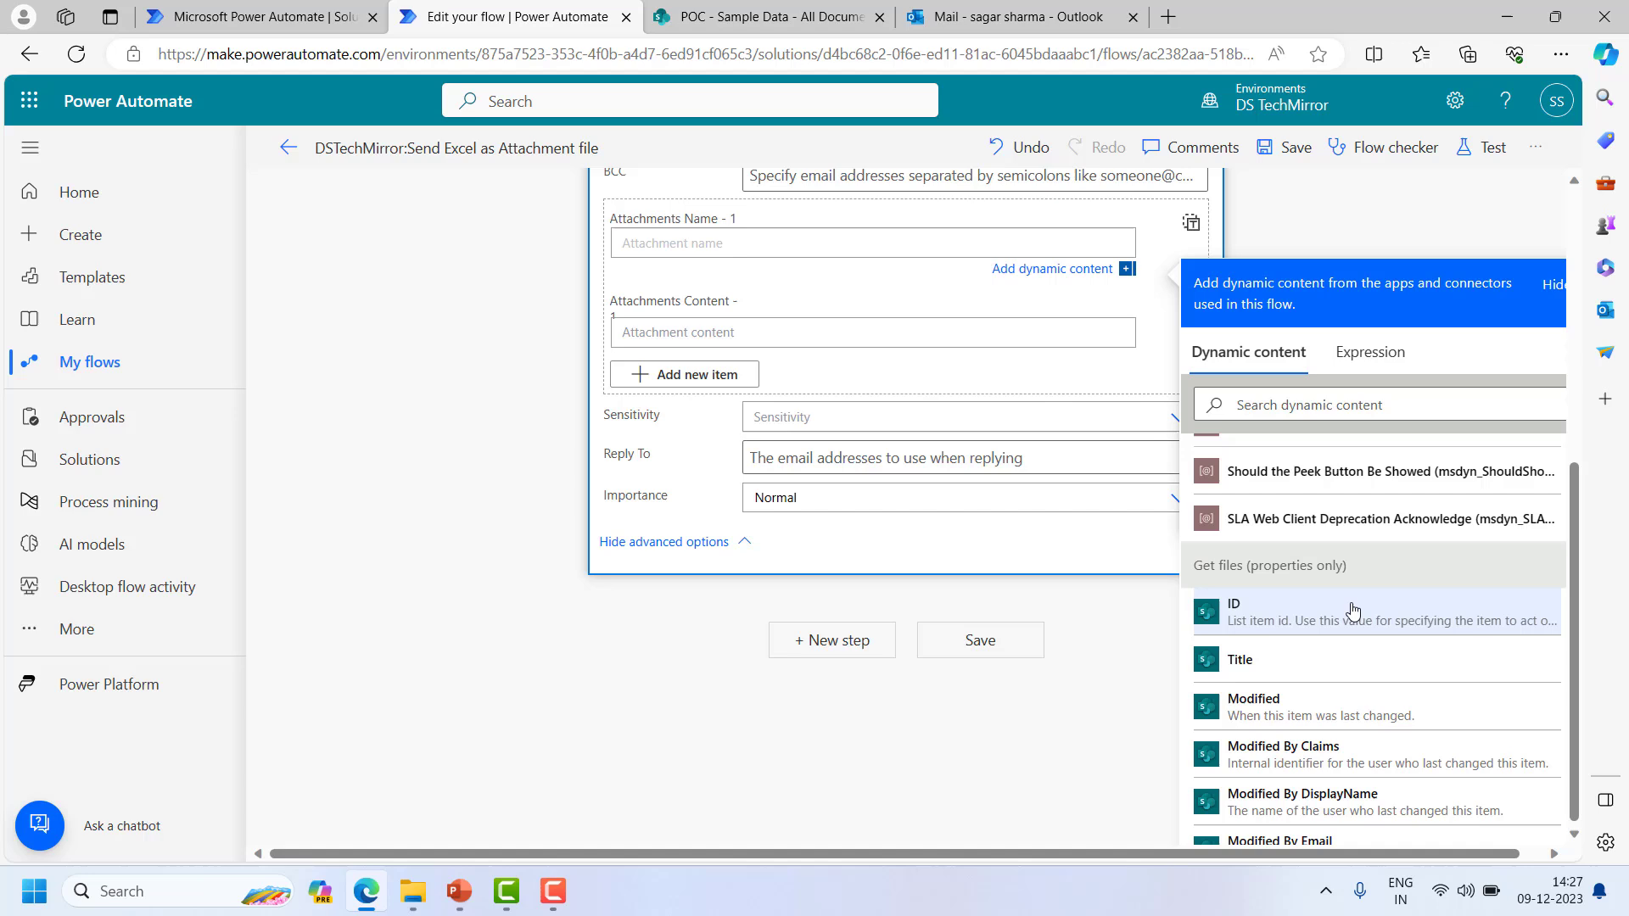
scroll(1297, 676, "down", 5)
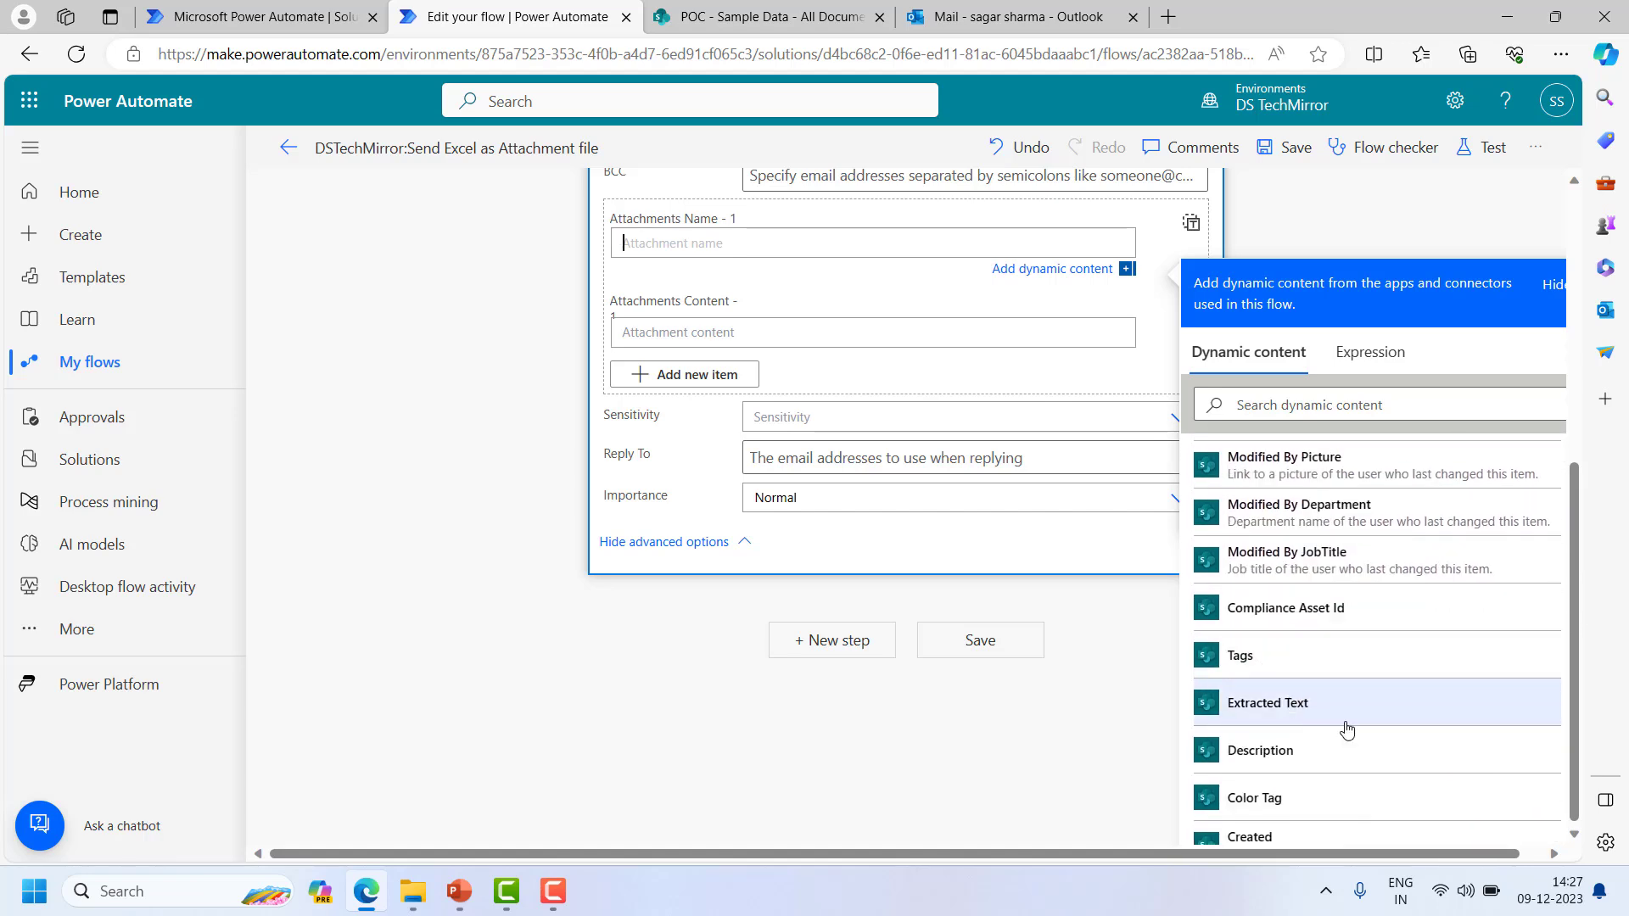
scroll(1347, 727, "down", 3)
scroll(1347, 728, "down", 3)
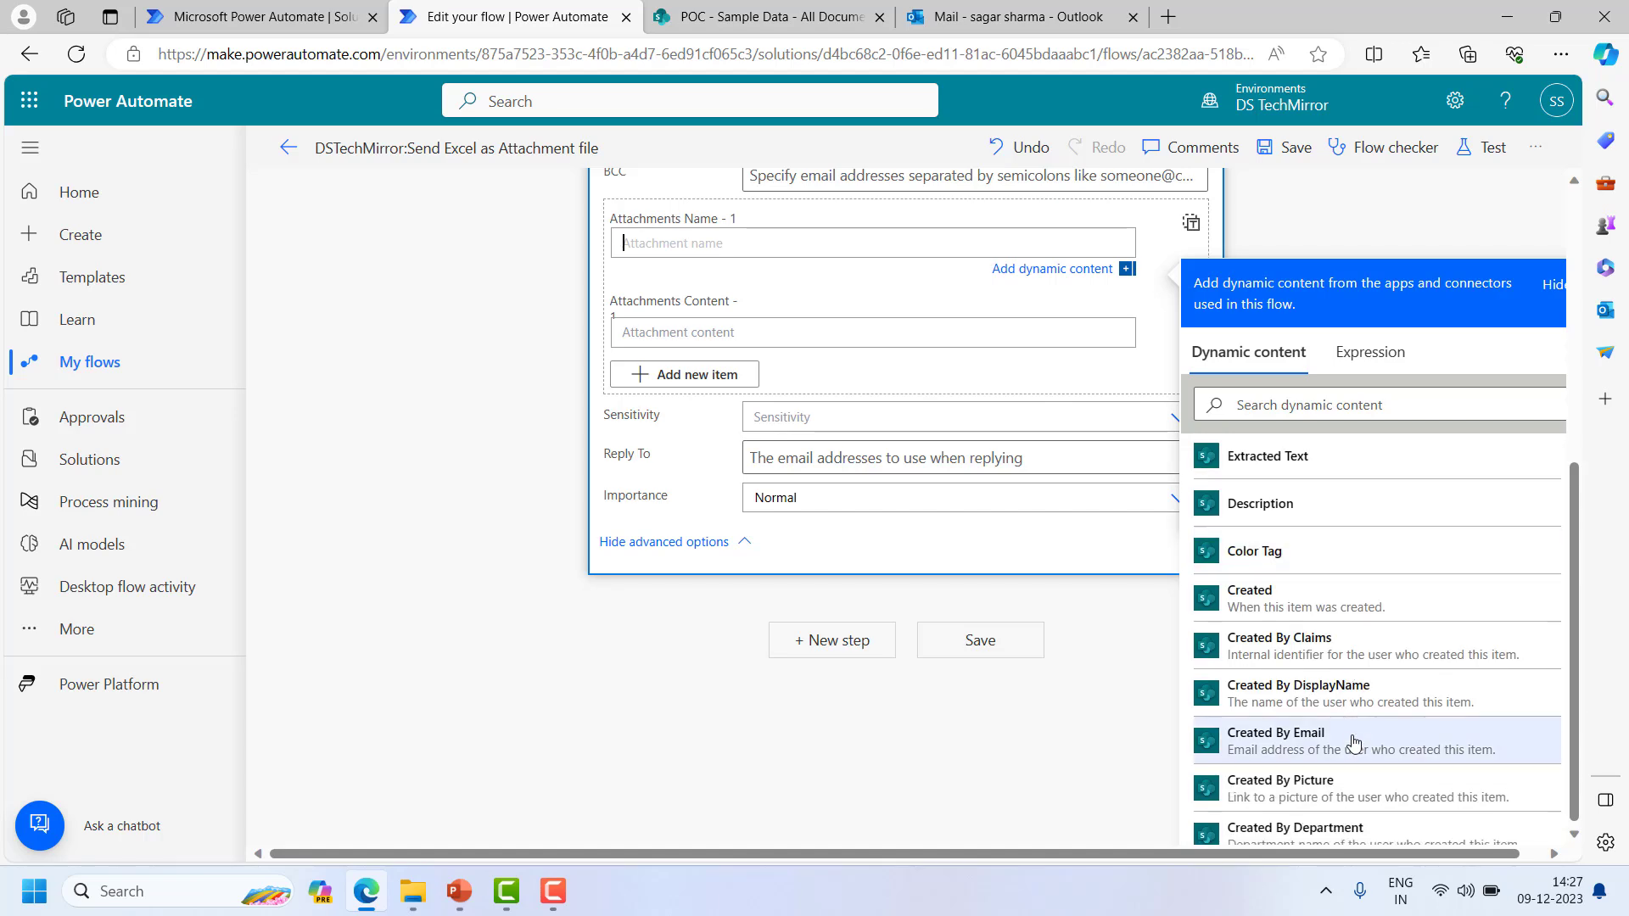
scroll(1353, 742, "down", 8)
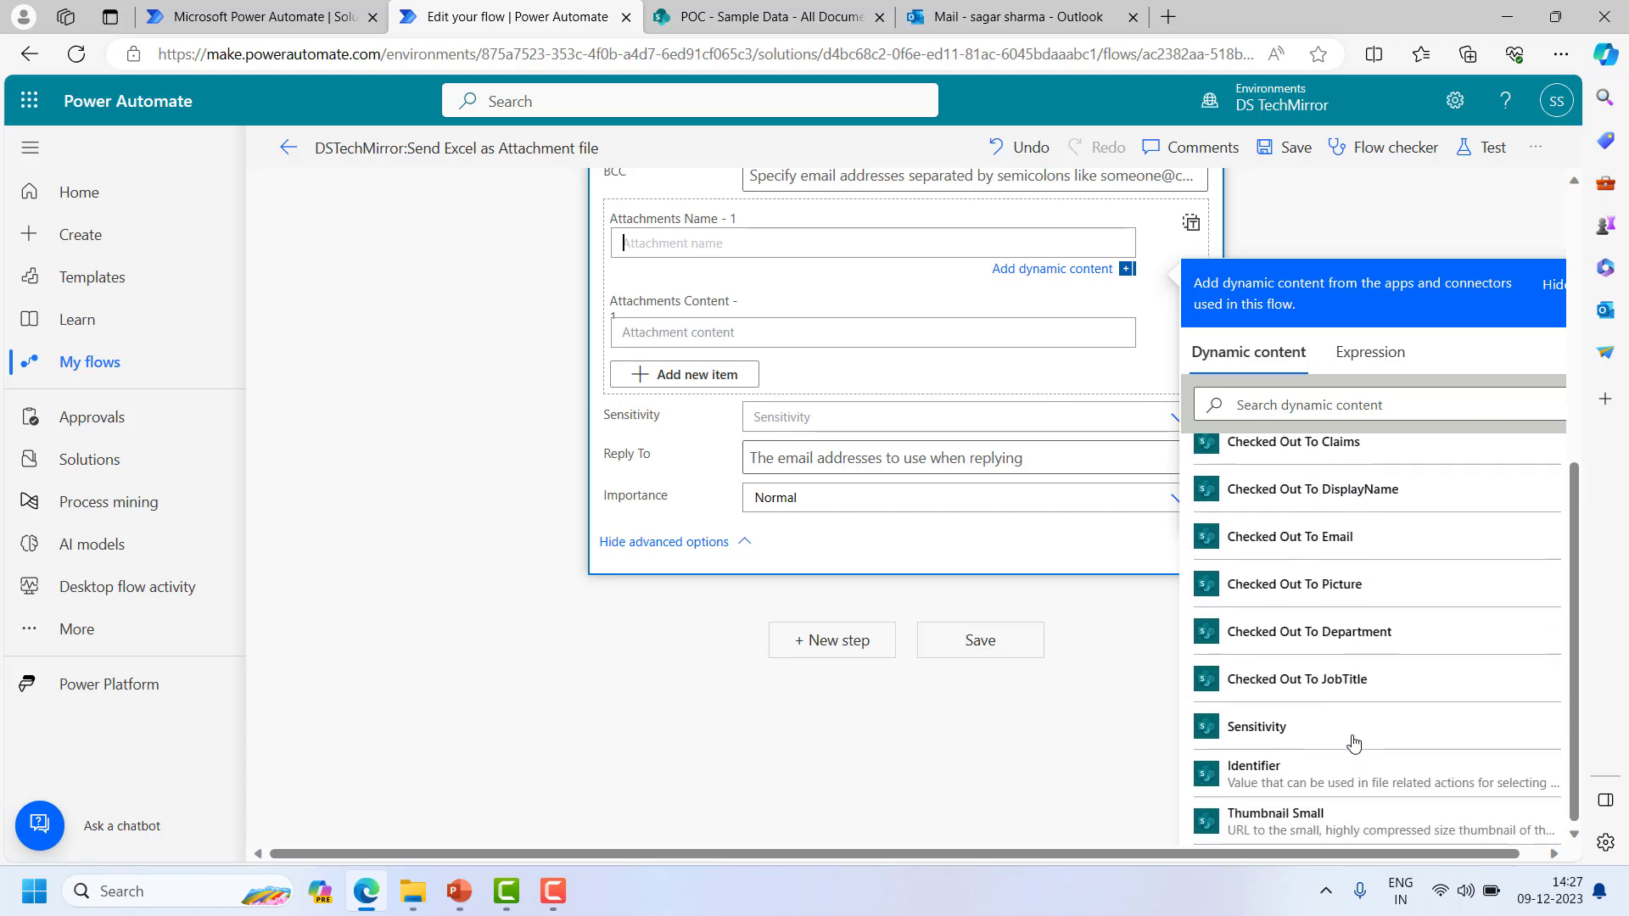
scroll(1353, 742, "down", 2)
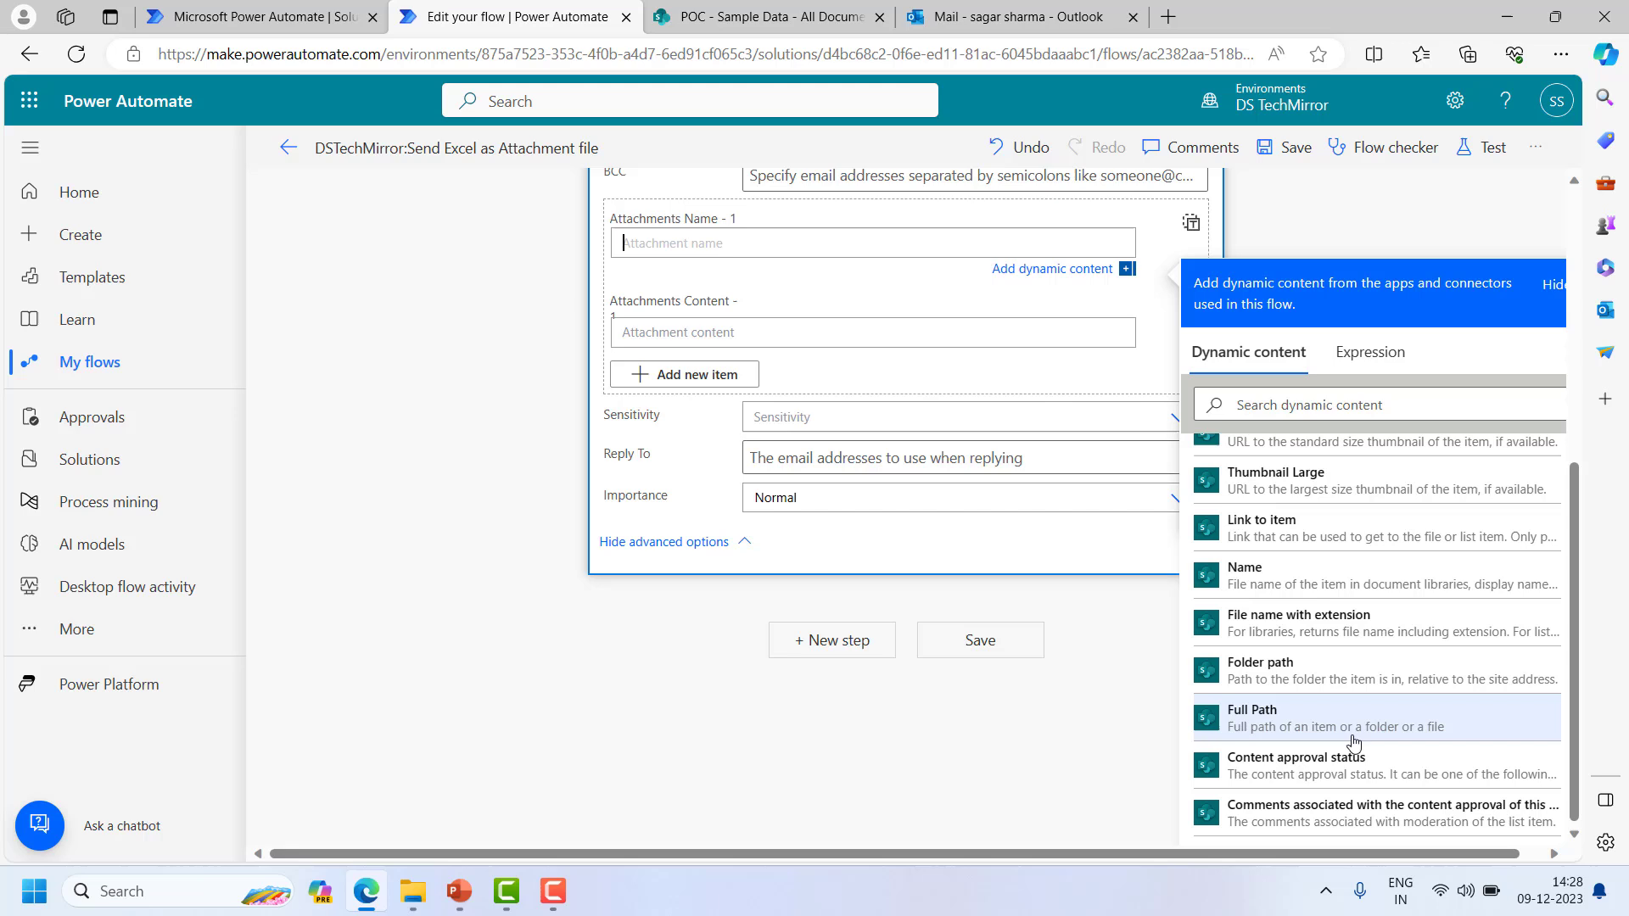
scroll(1370, 740, "down", 1)
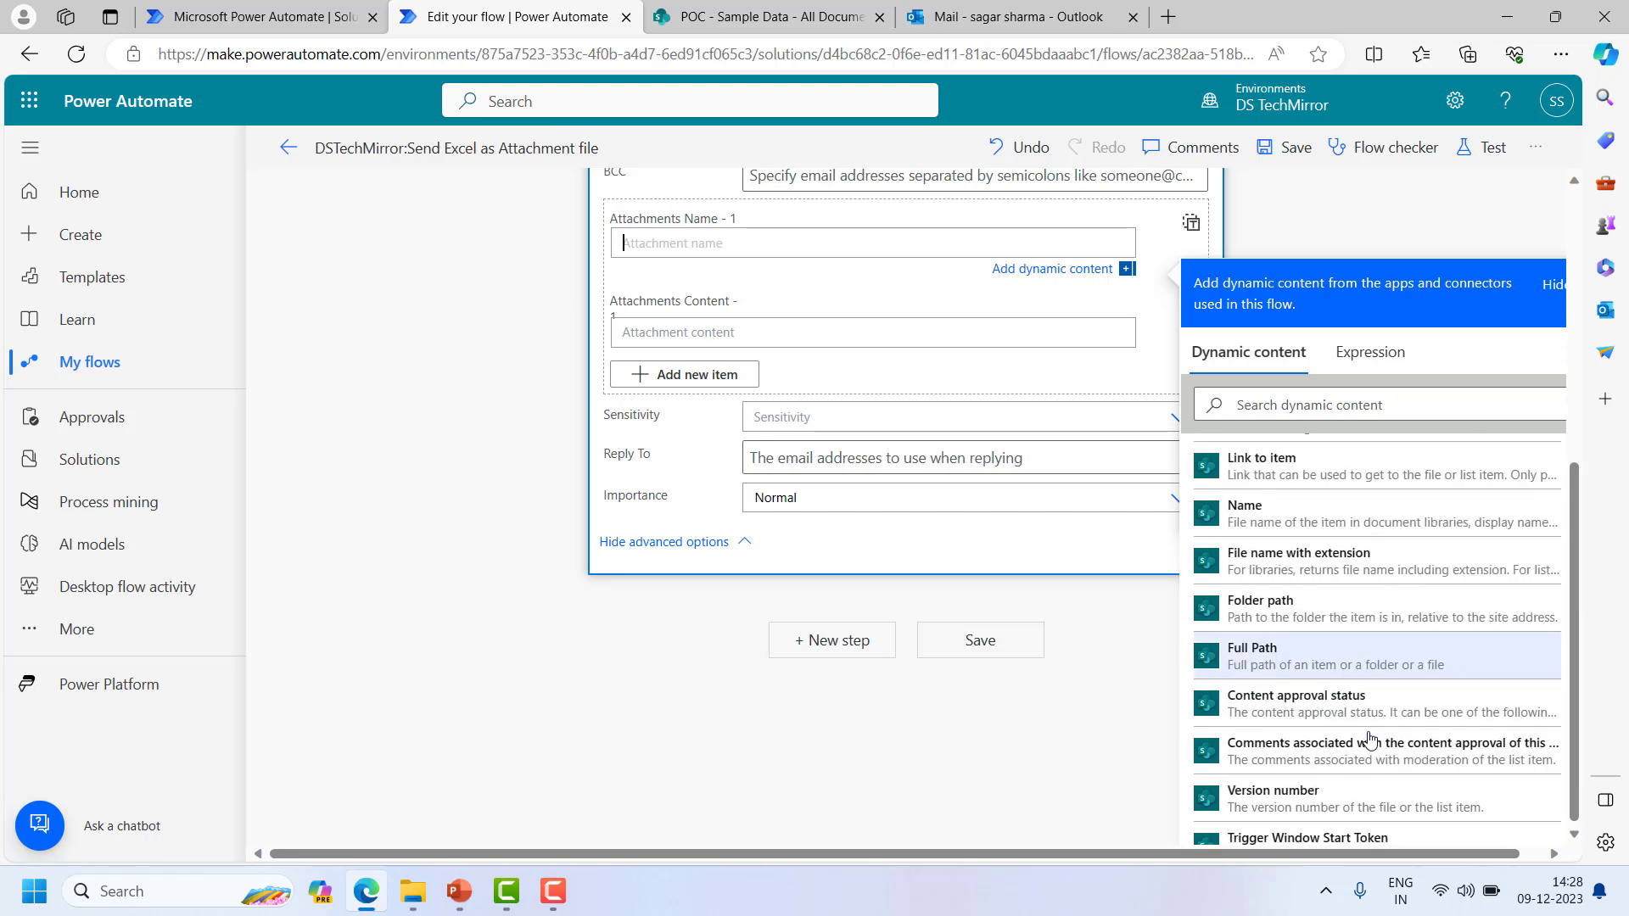
left_click(1303, 553)
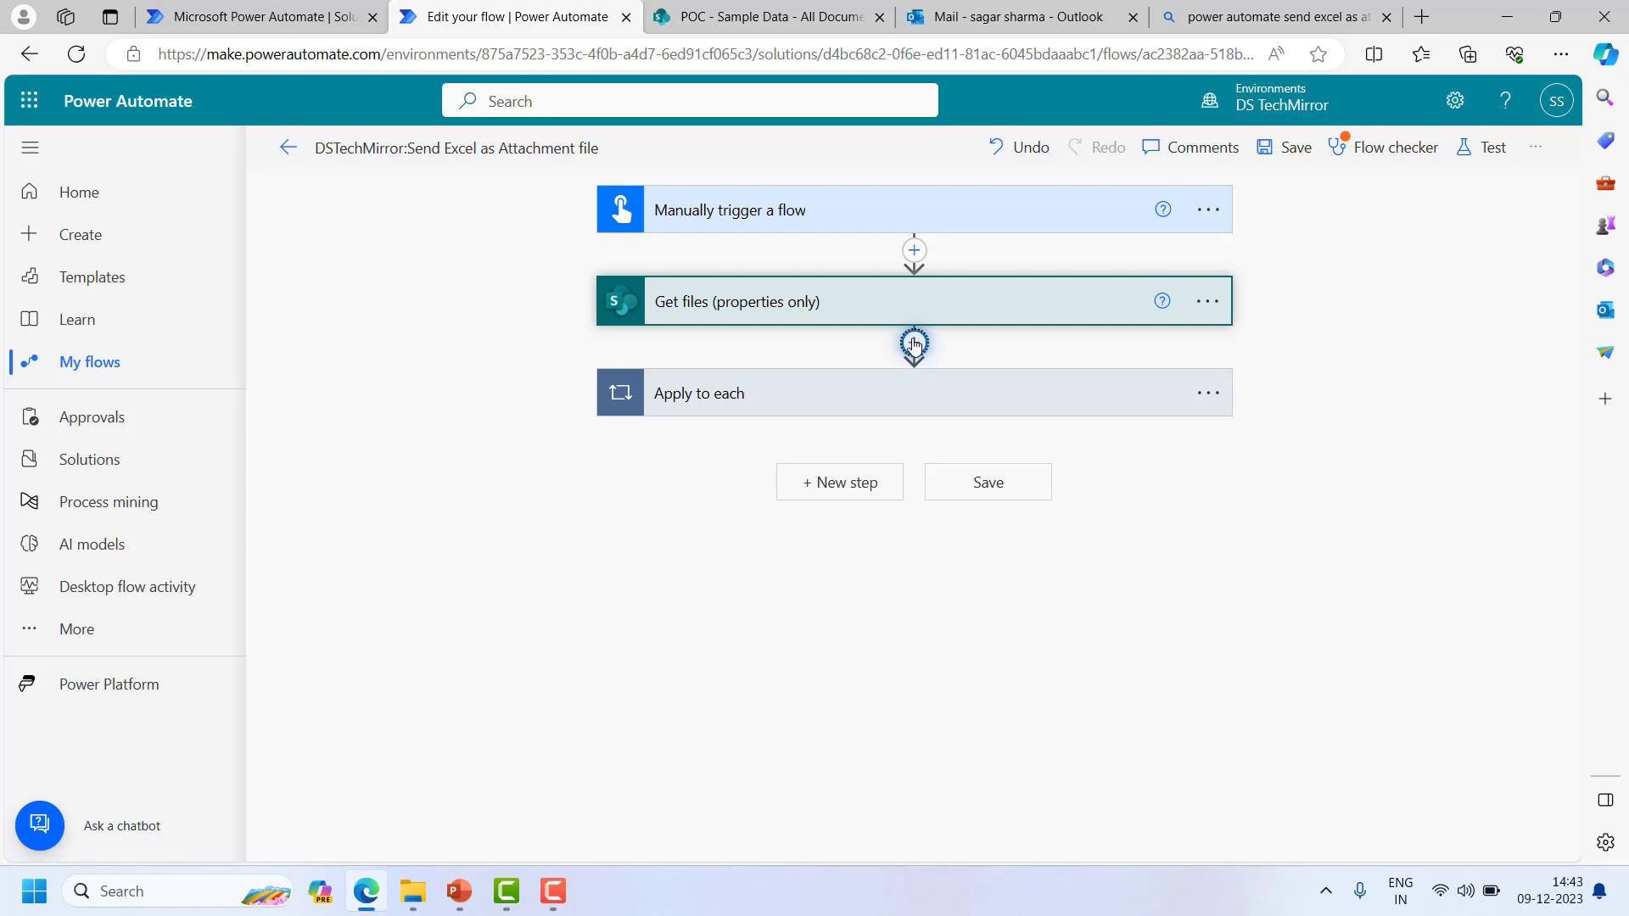
- Compare the SharePoint file-content actions and add 'Get file content using path' below Get files
left_click(914, 345)
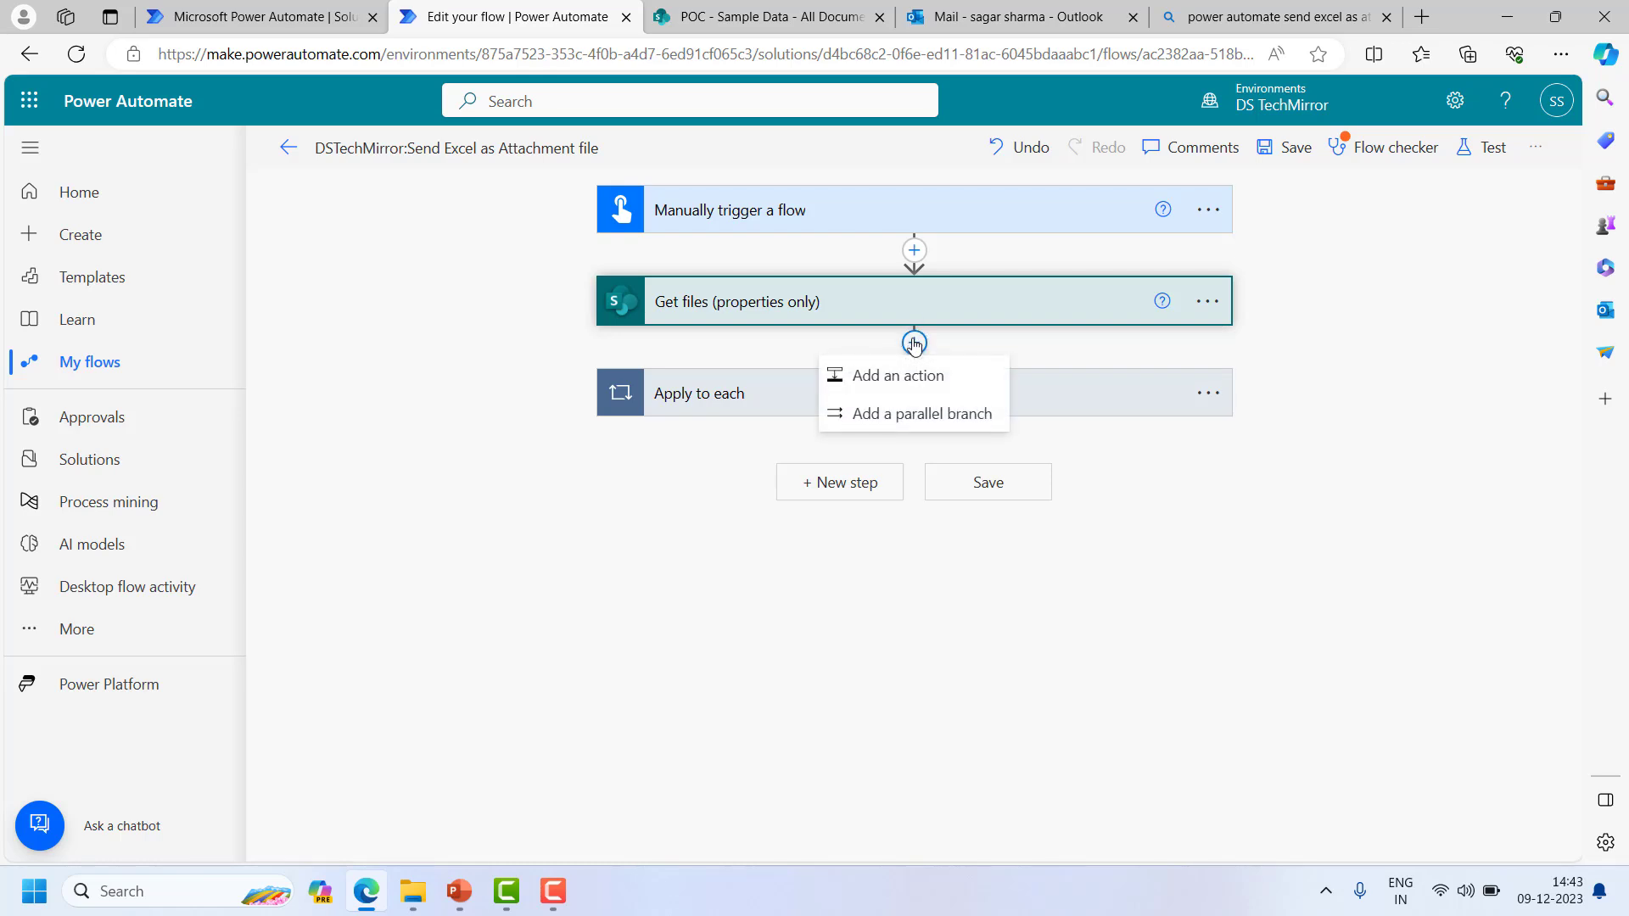
left_click(915, 373)
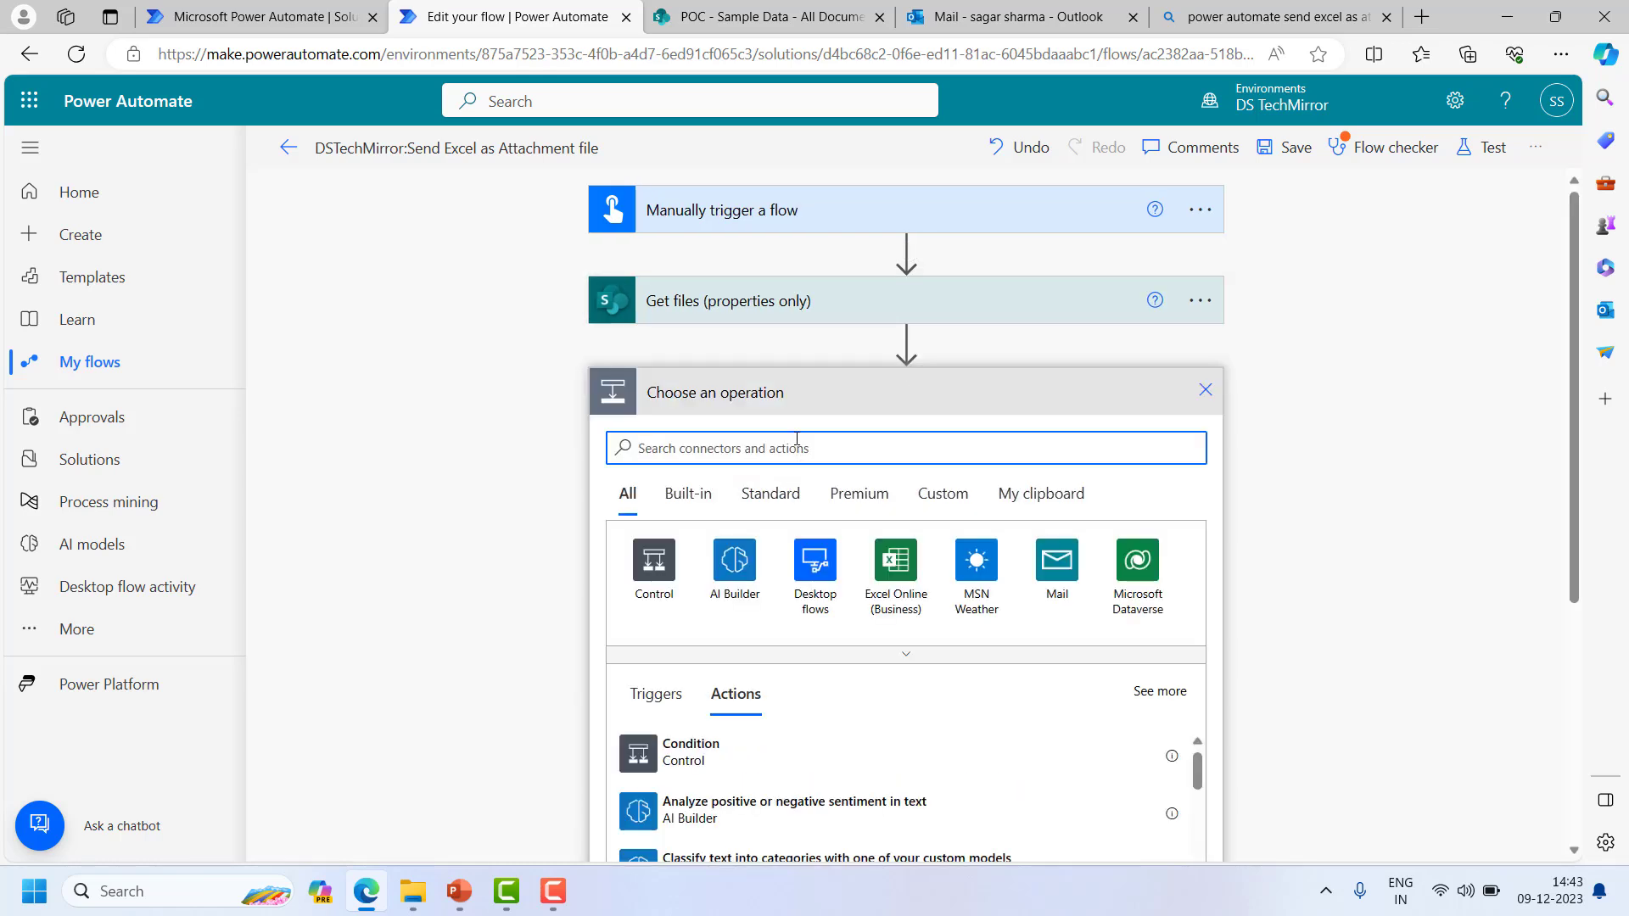
type("sharepoint")
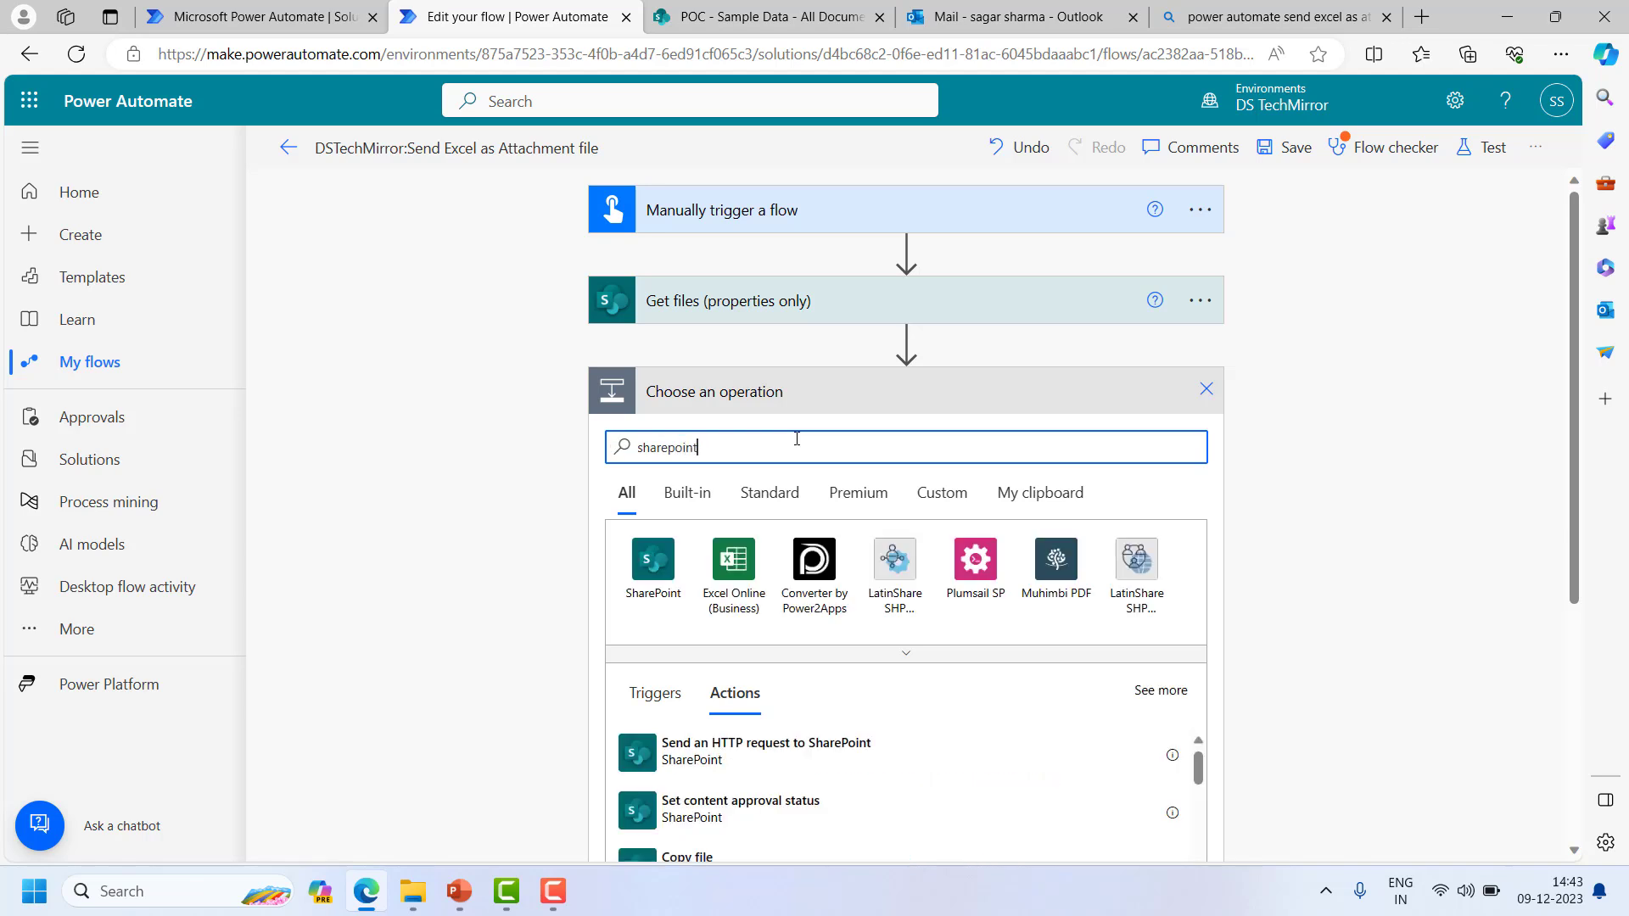
left_click(653, 560)
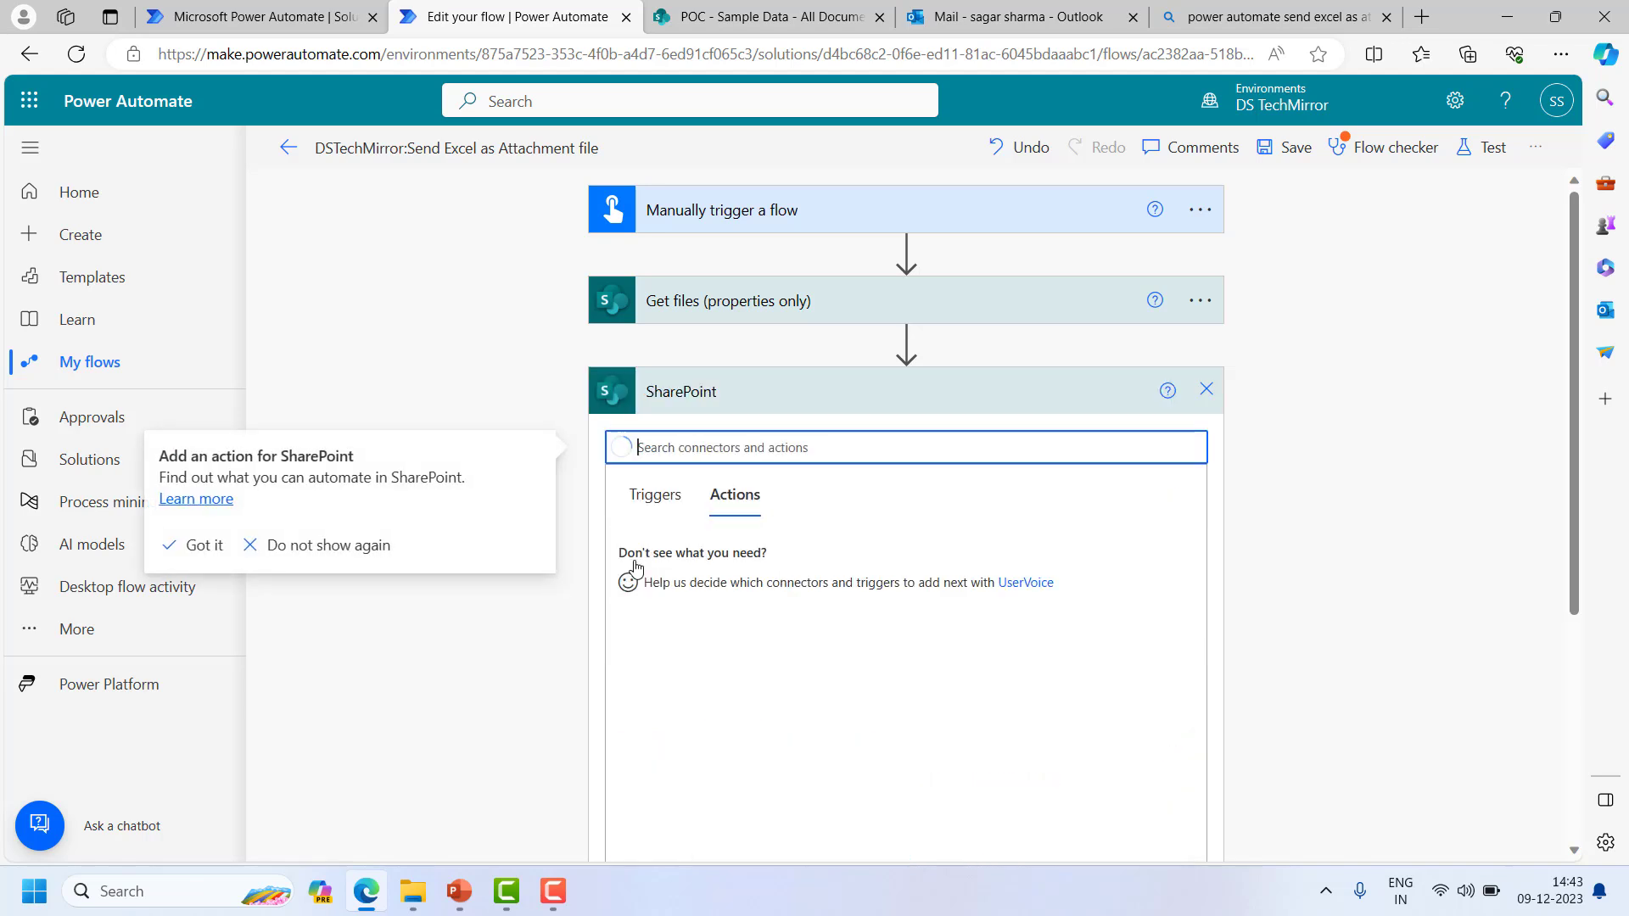
scroll(857, 593, "down", 1)
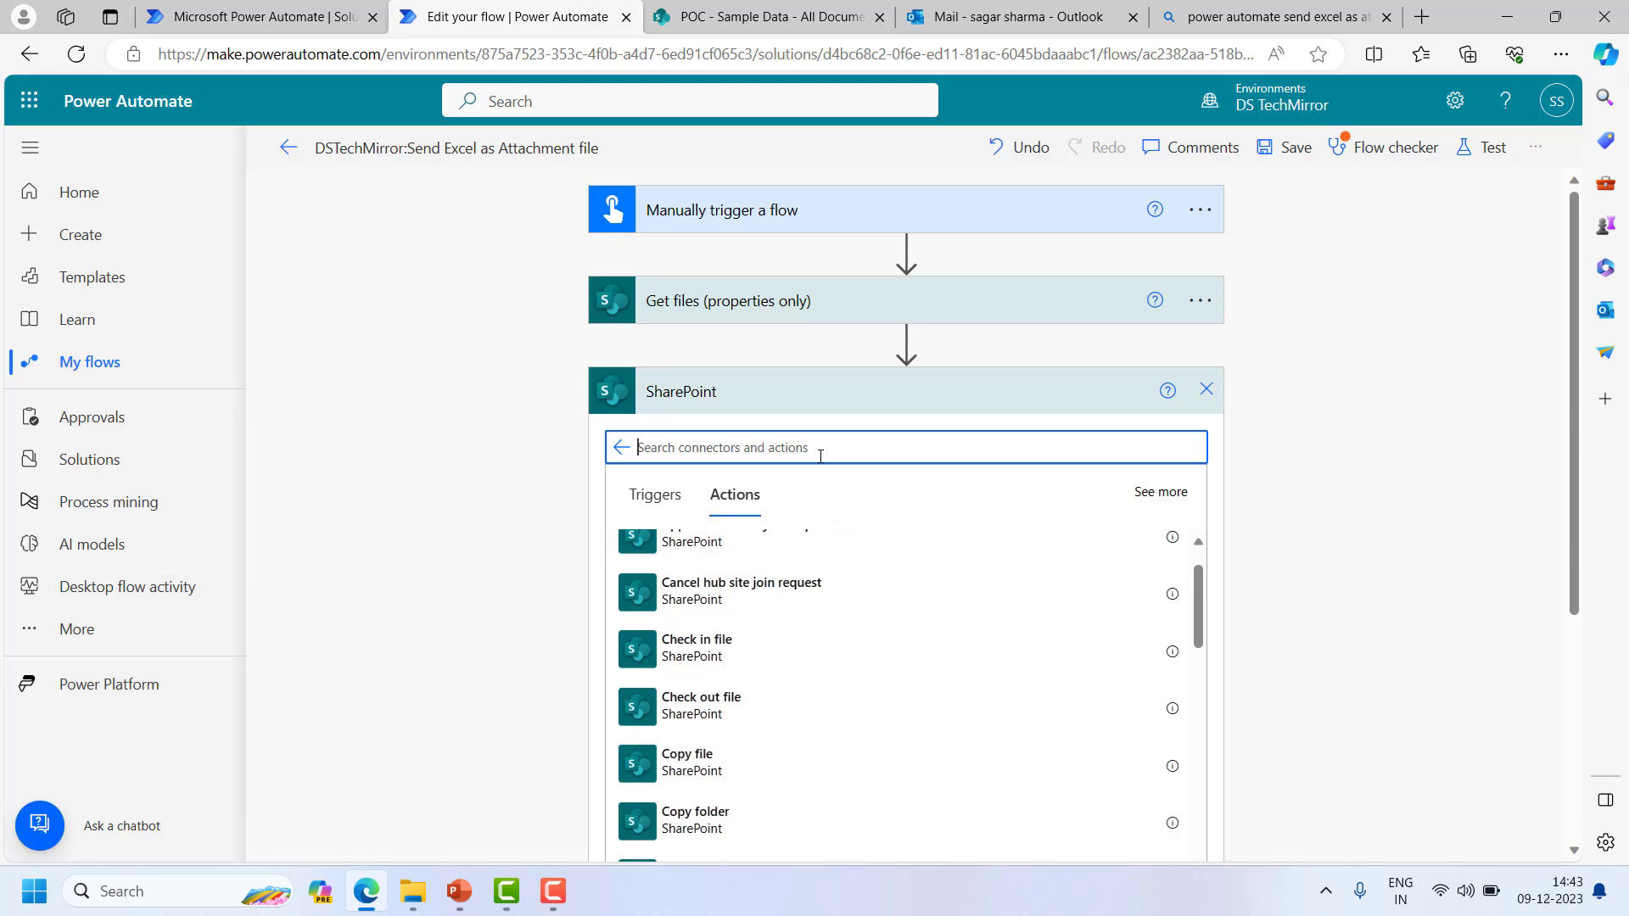
type("file content")
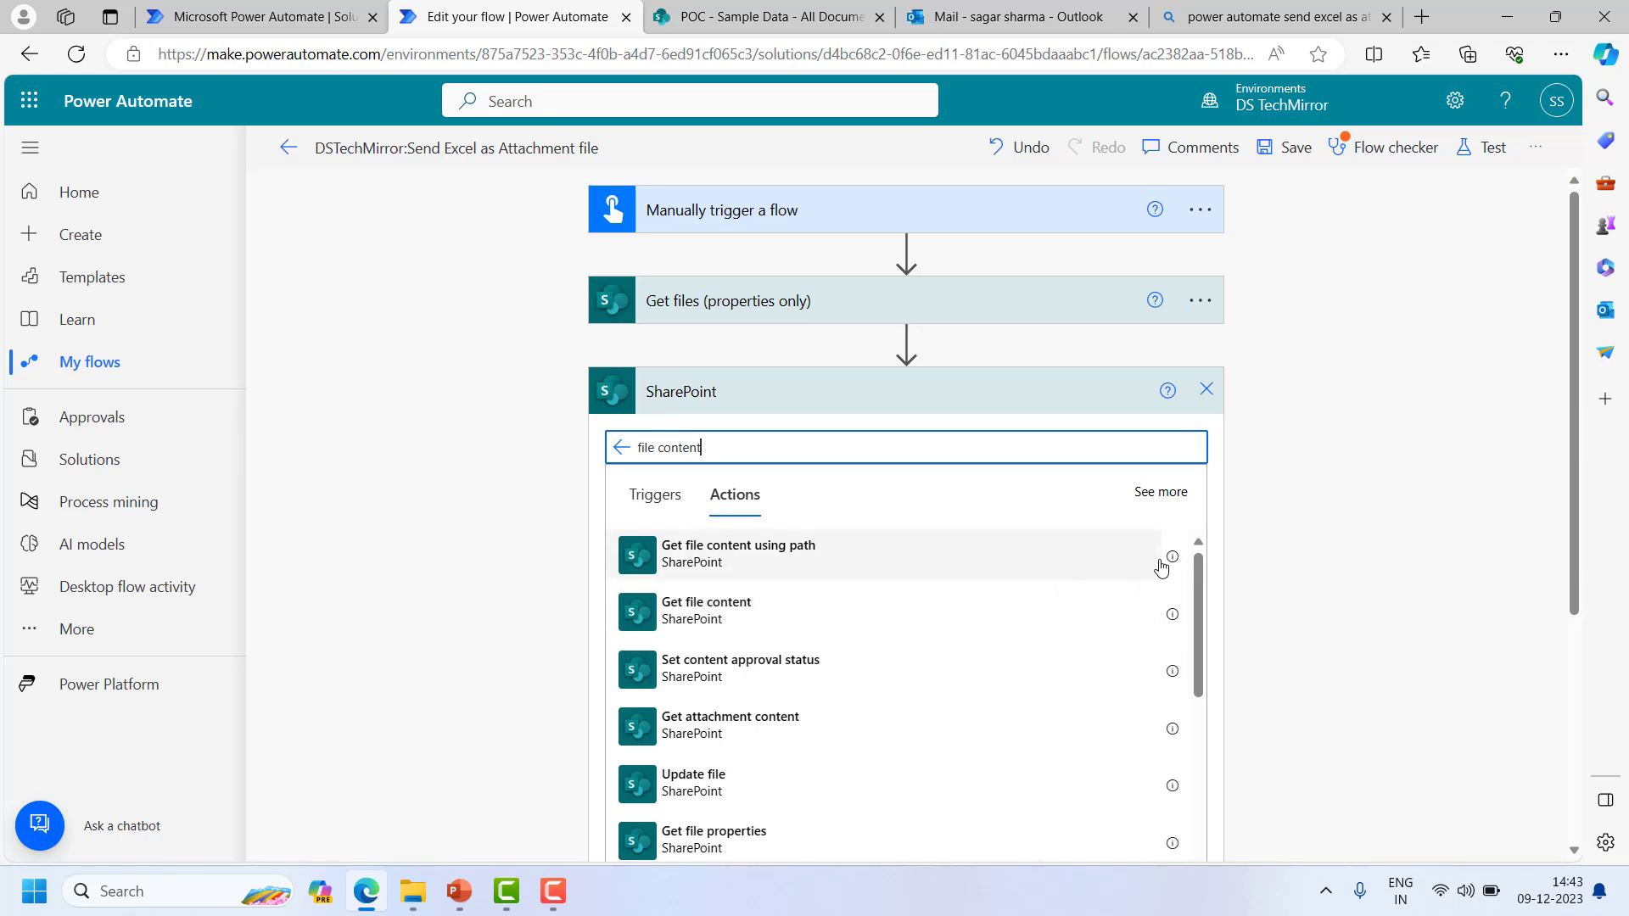
left_click(1173, 557)
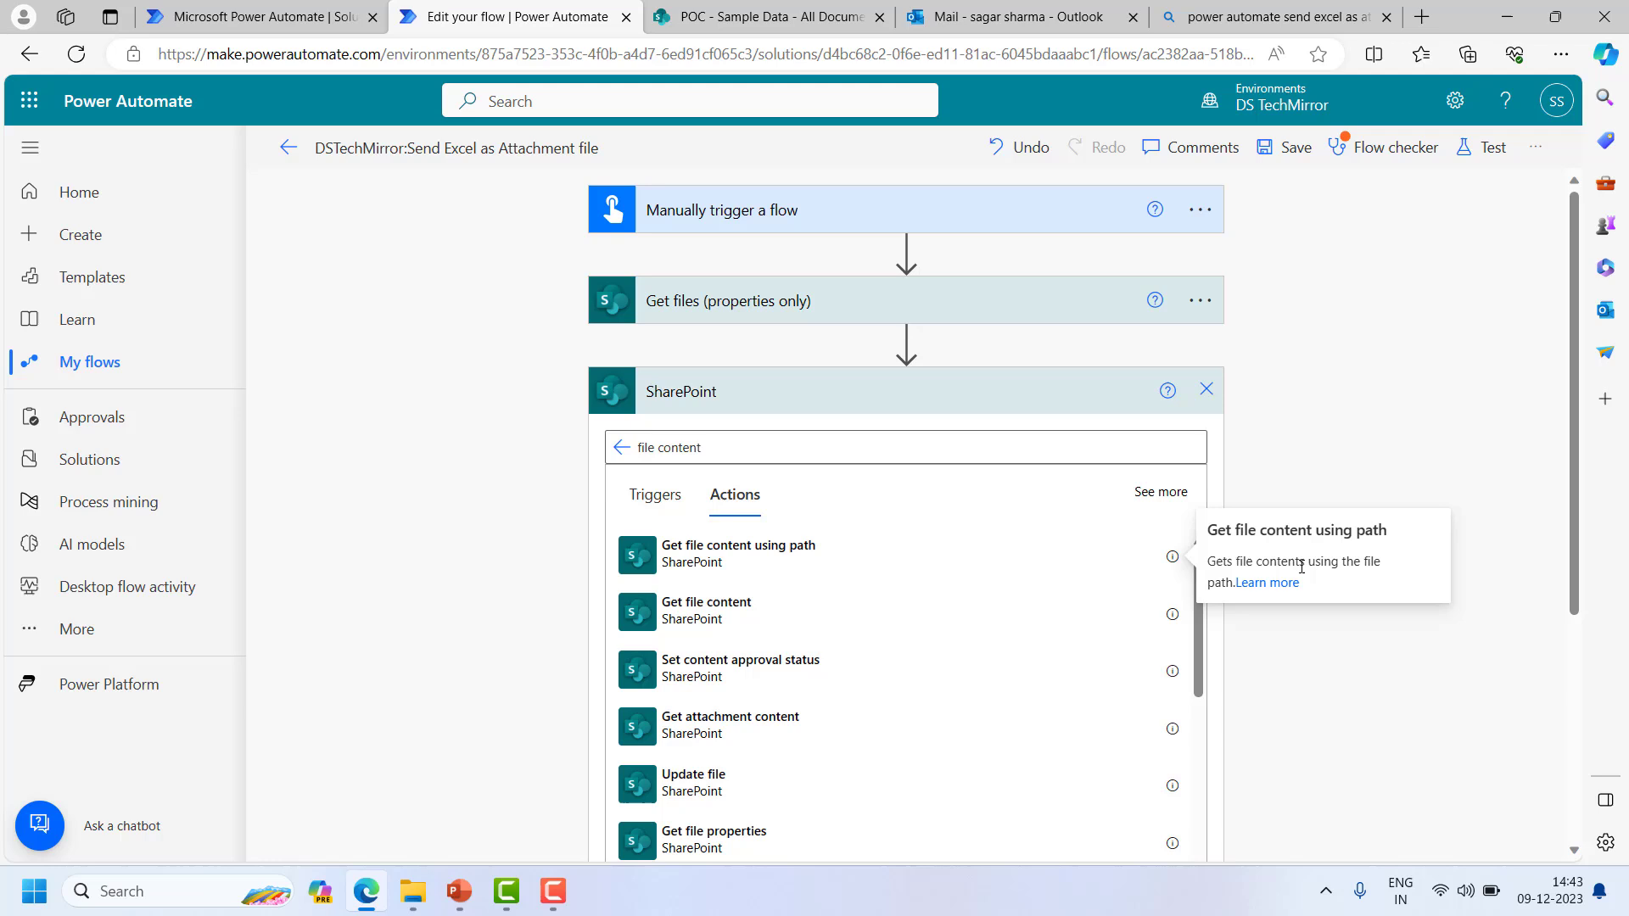
left_click(1182, 613)
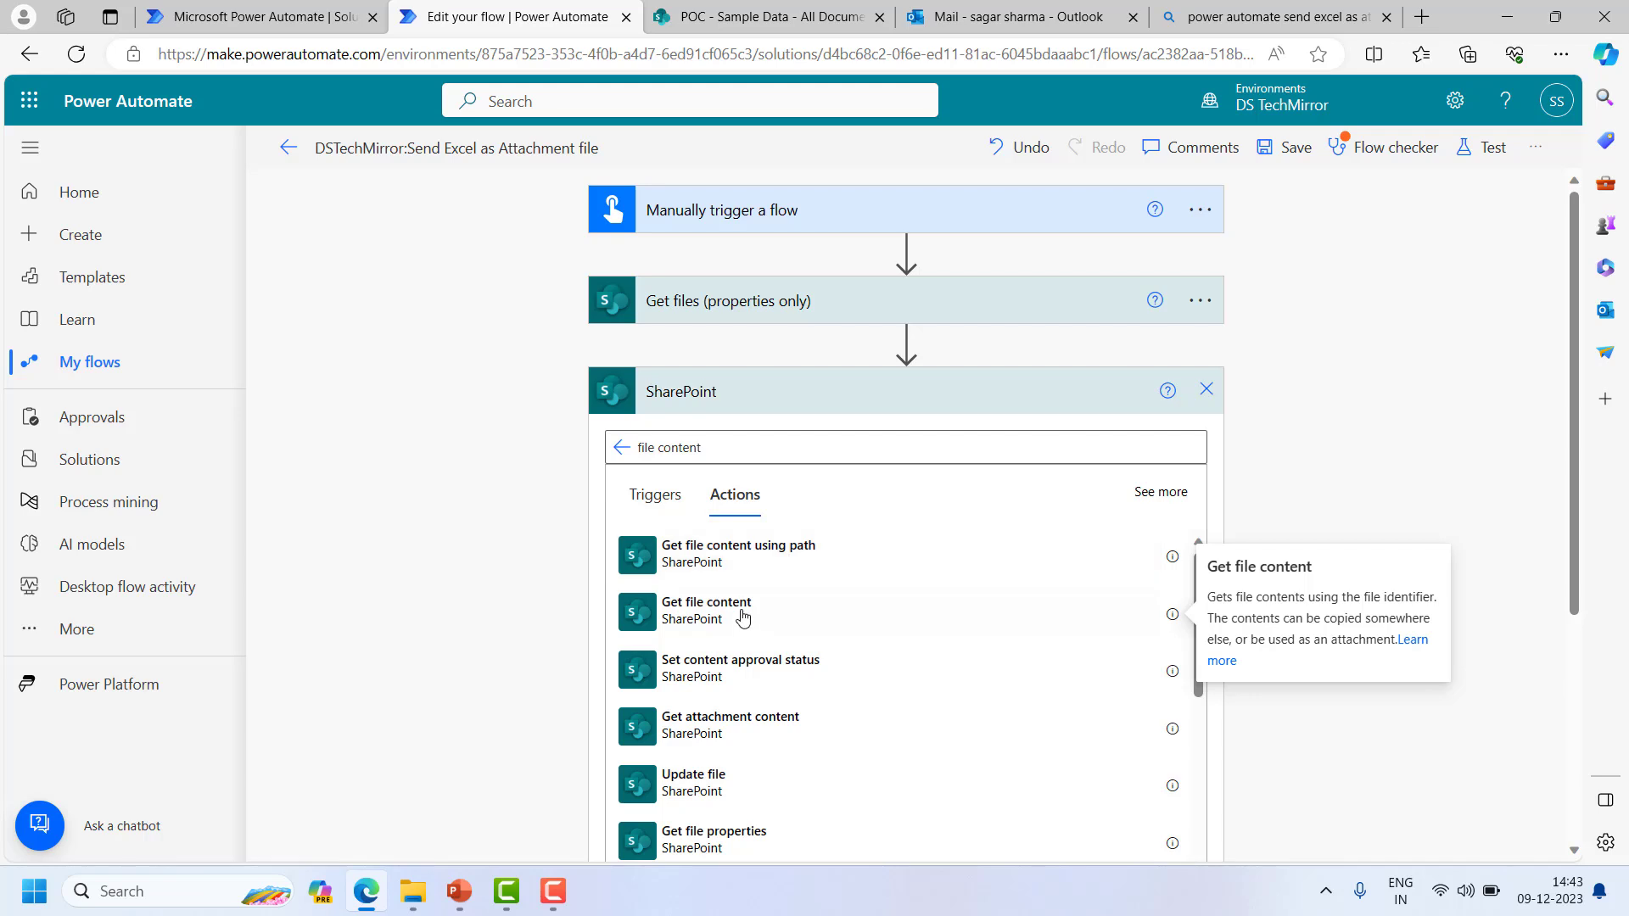
left_click(798, 573)
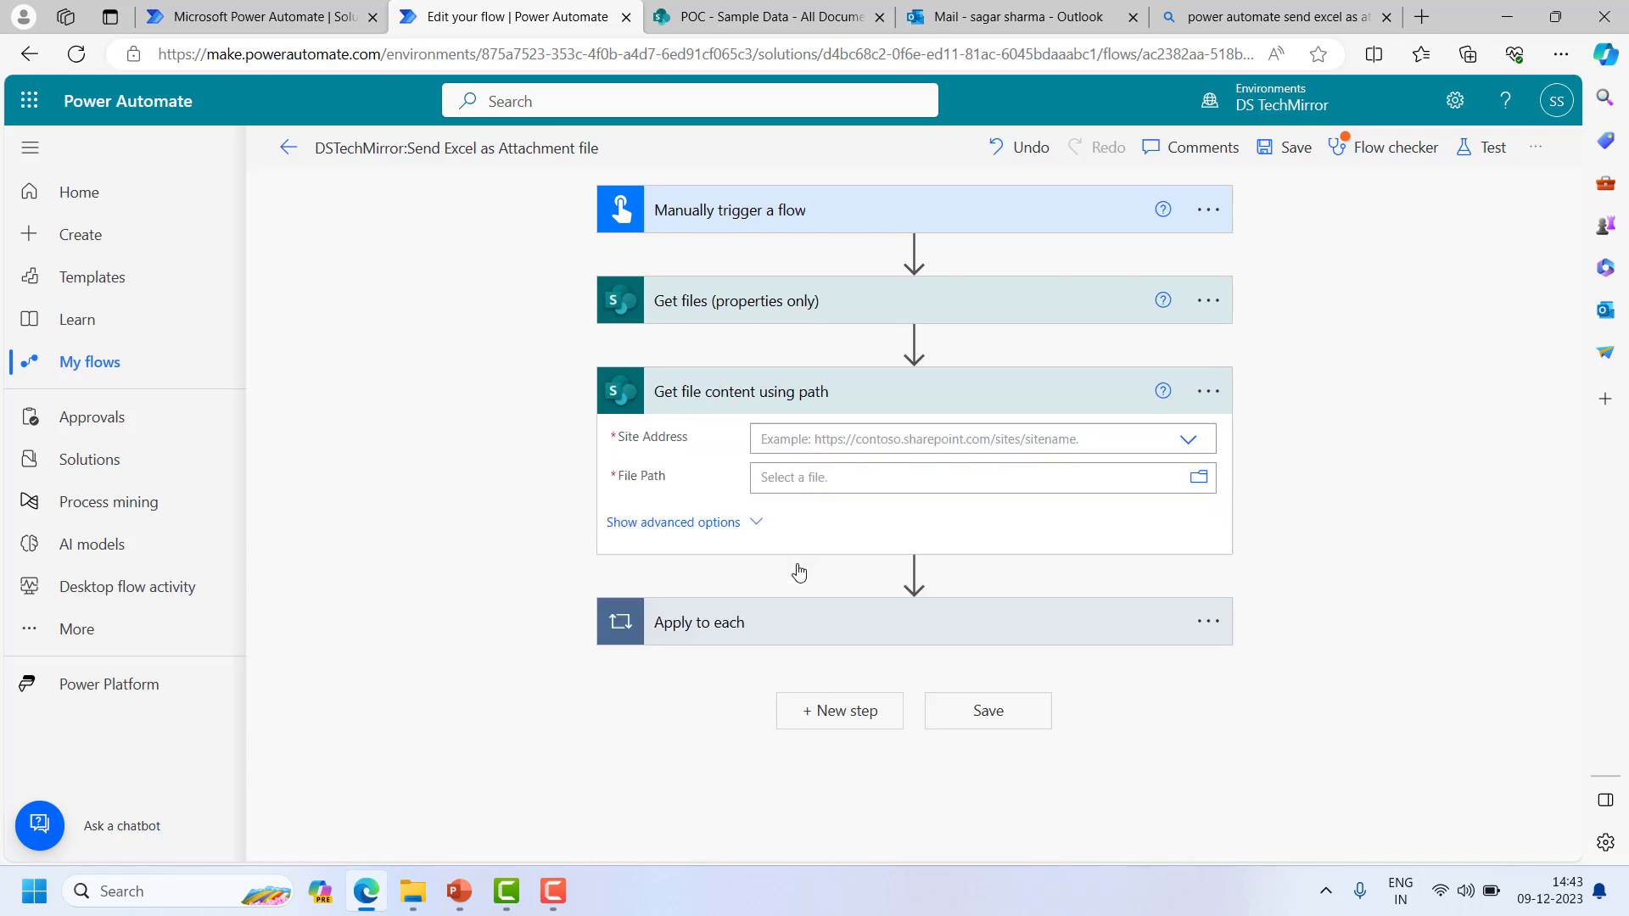
- Set site address to POC and file path to /Shared Documents/Sample Data/TestData.xlsx
left_click(1190, 440)
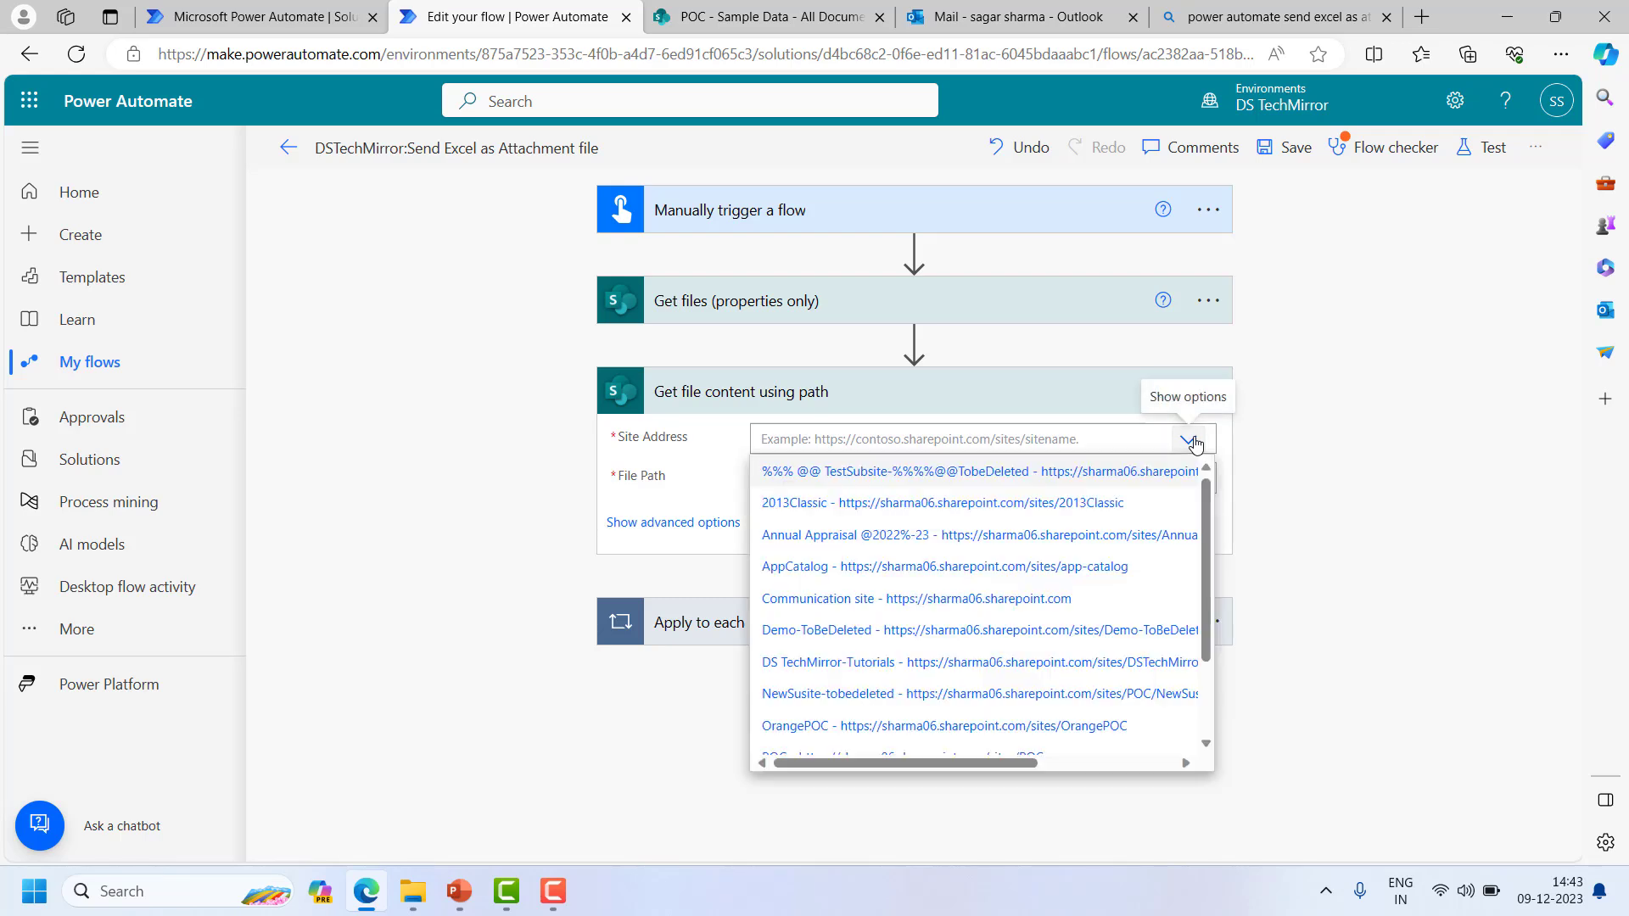
scroll(817, 674, "down", 3)
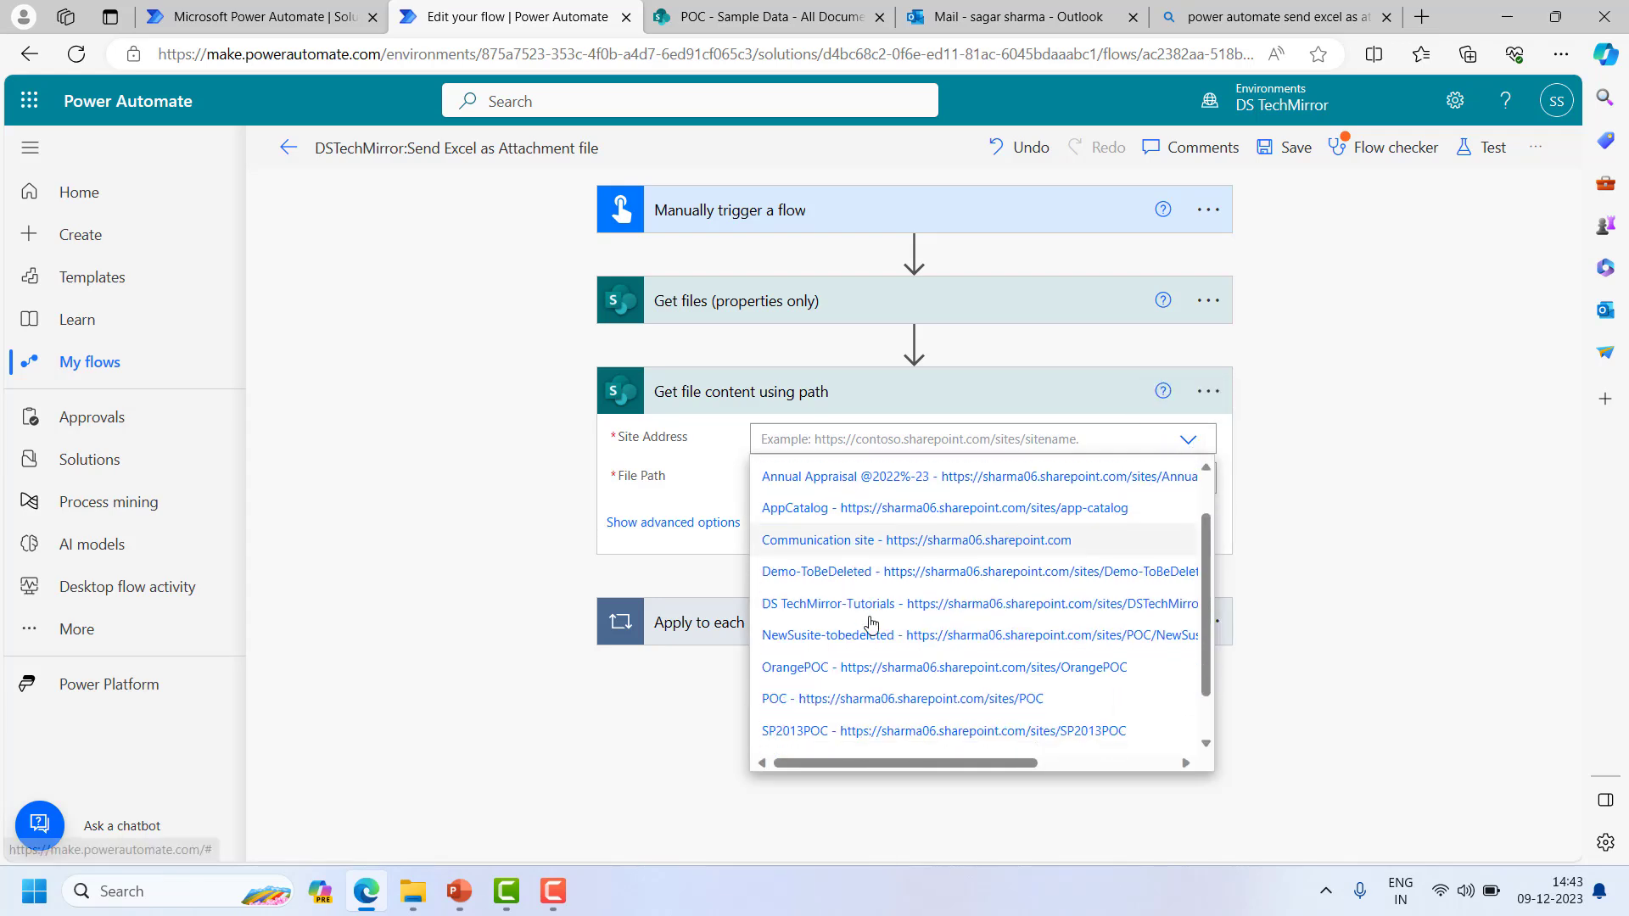
left_click(855, 667)
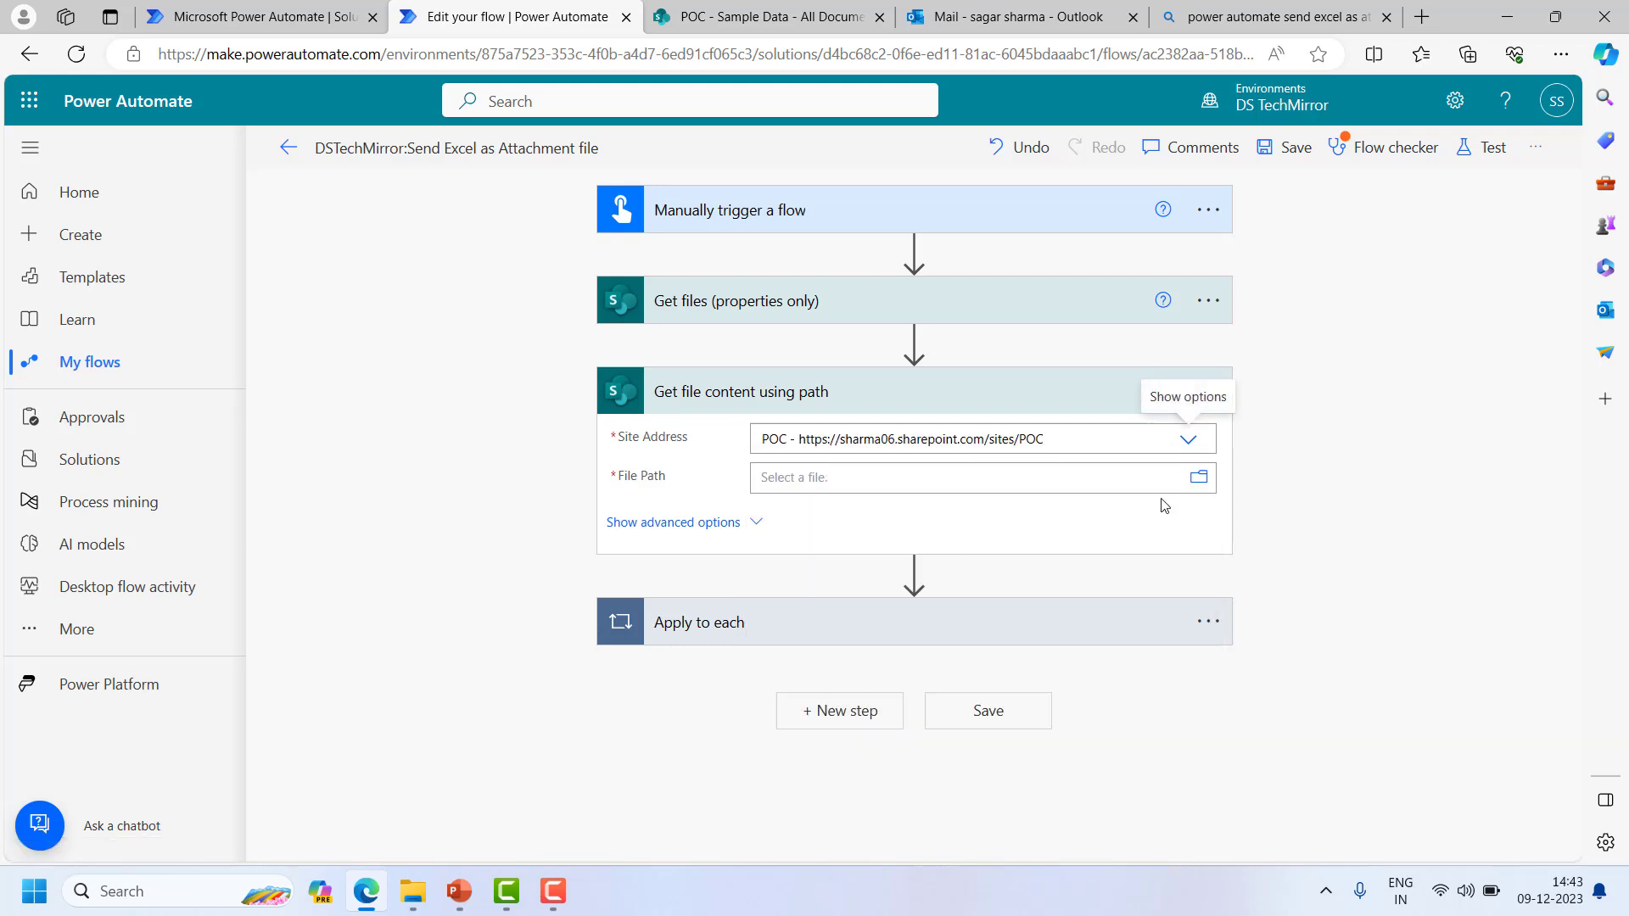
left_click(1204, 482)
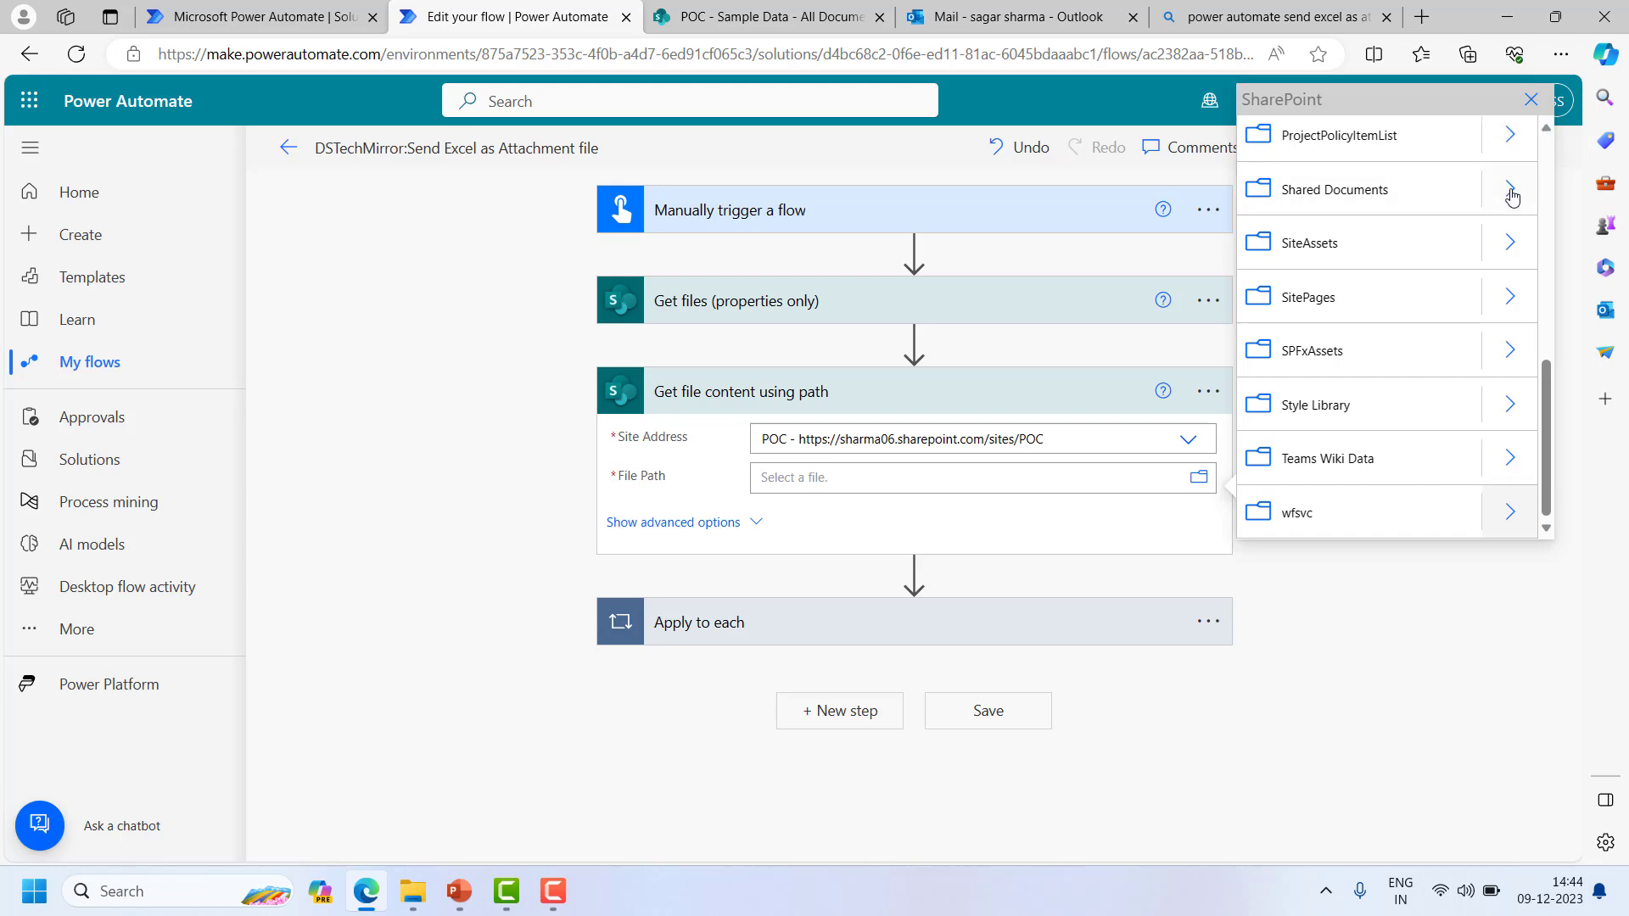
left_click(1512, 196)
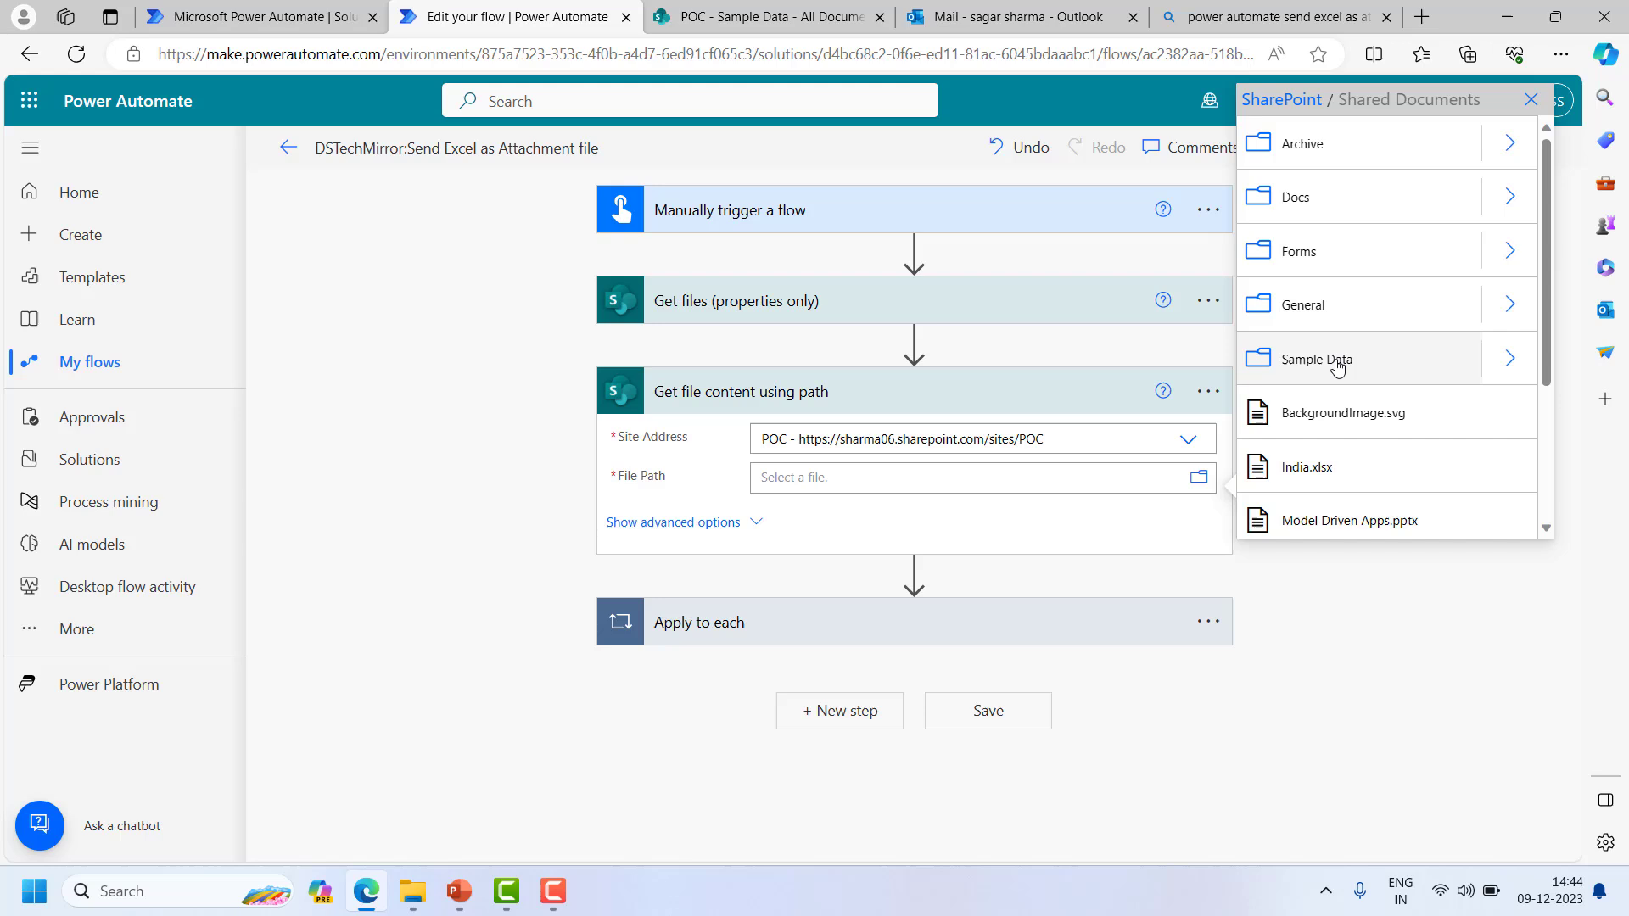
left_click(1510, 358)
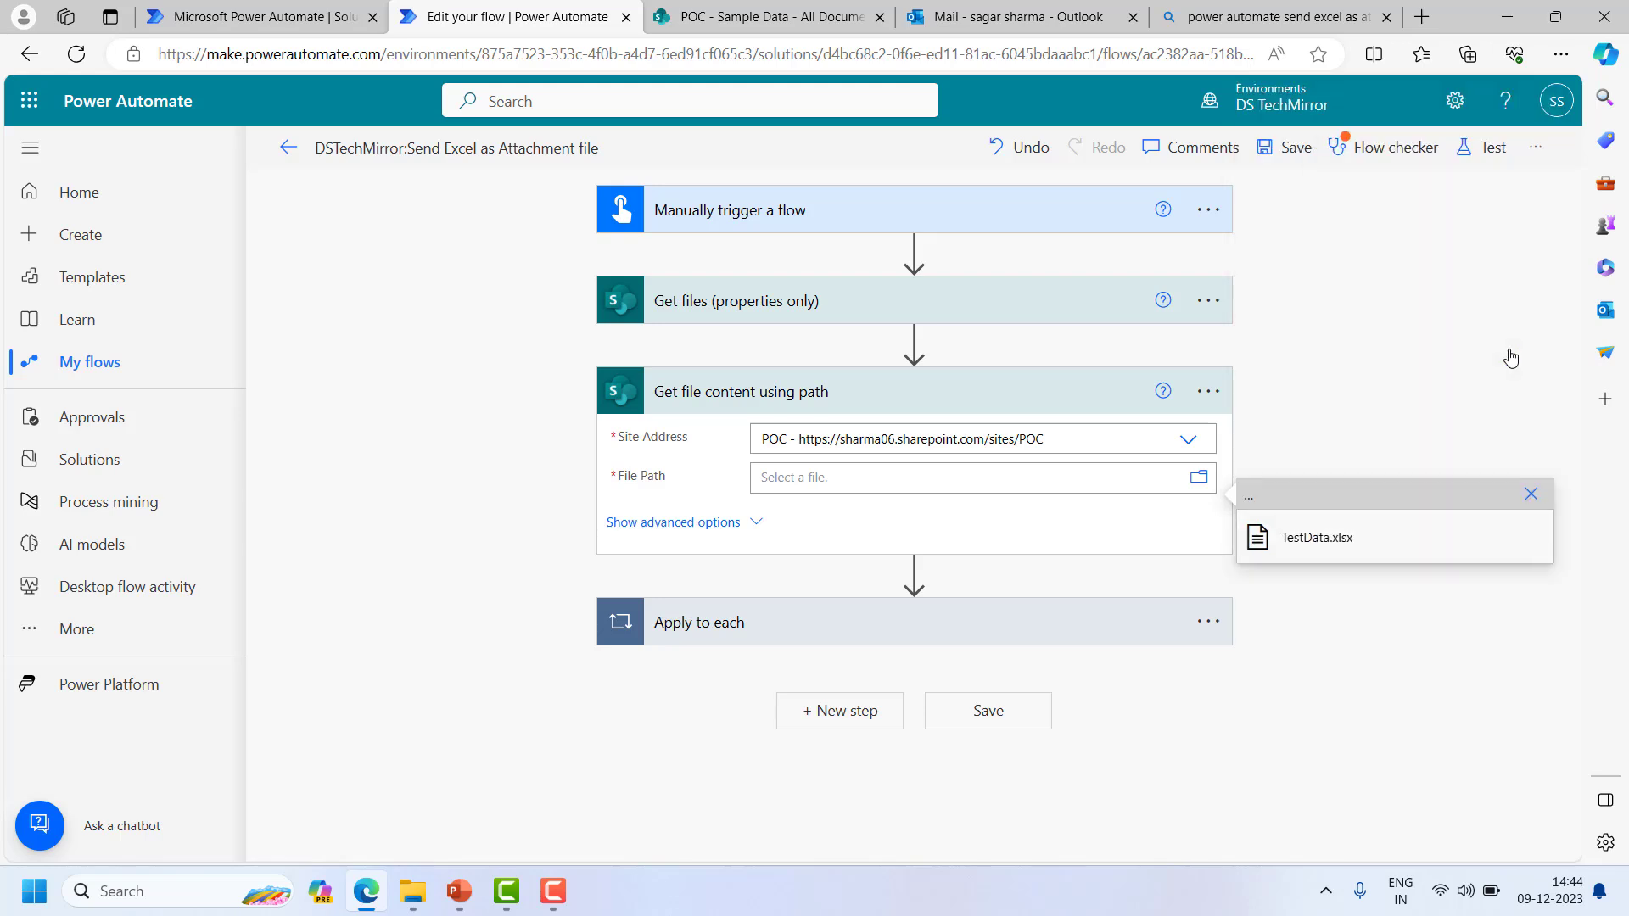
left_click(1341, 539)
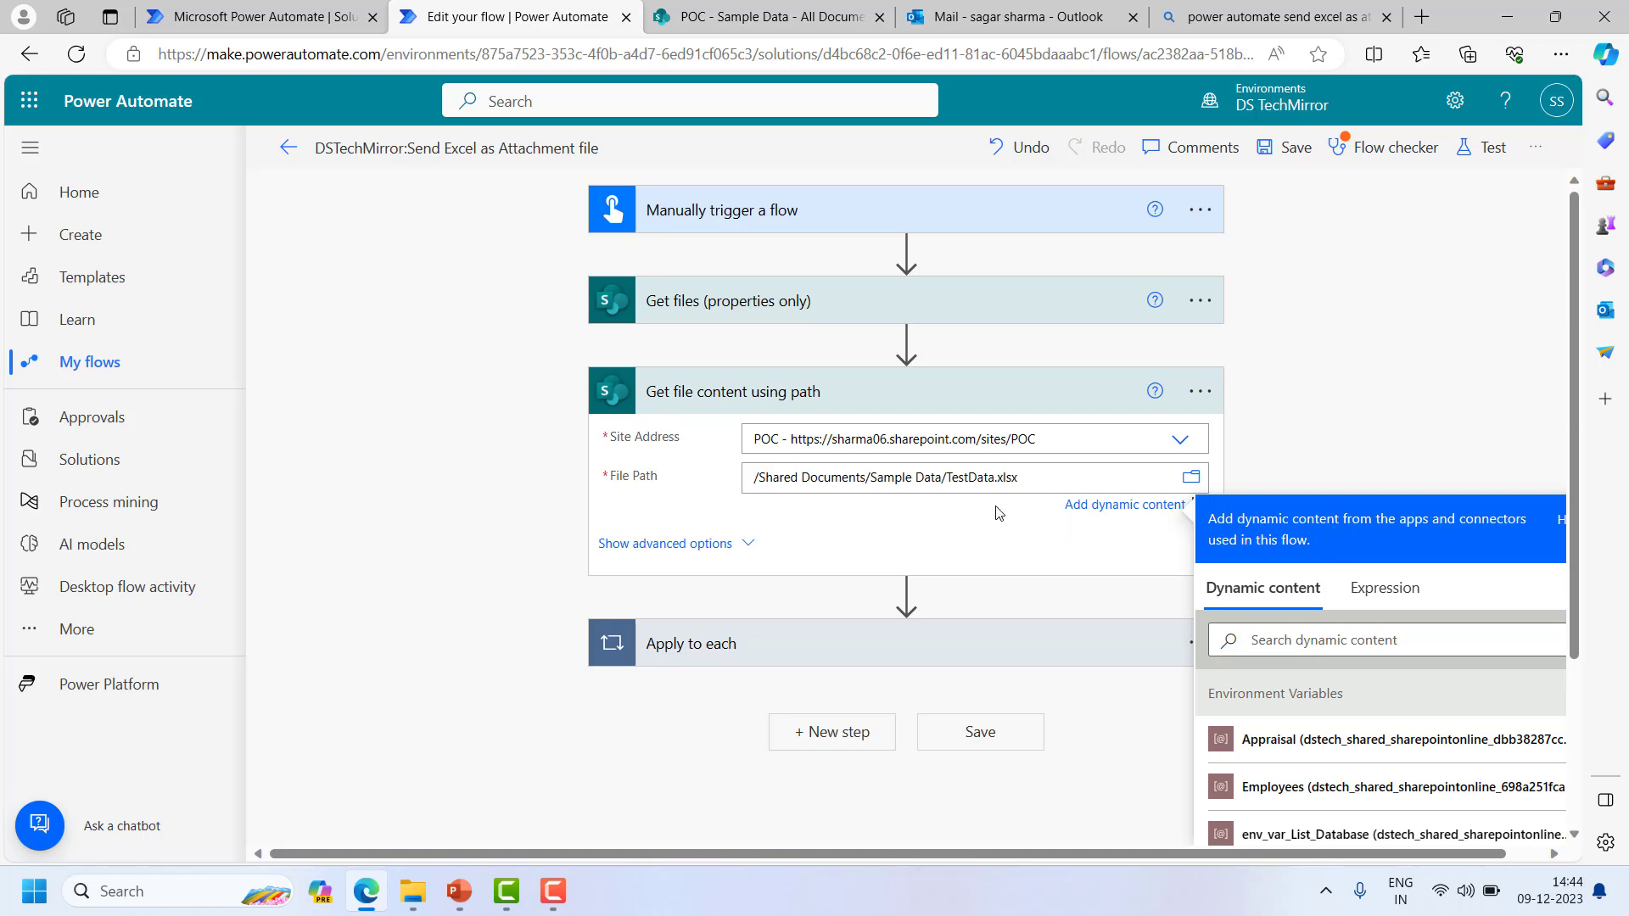
left_click(685, 544)
- Fill the email's Attachments Content with File Content from Get file content using path
left_click(876, 666)
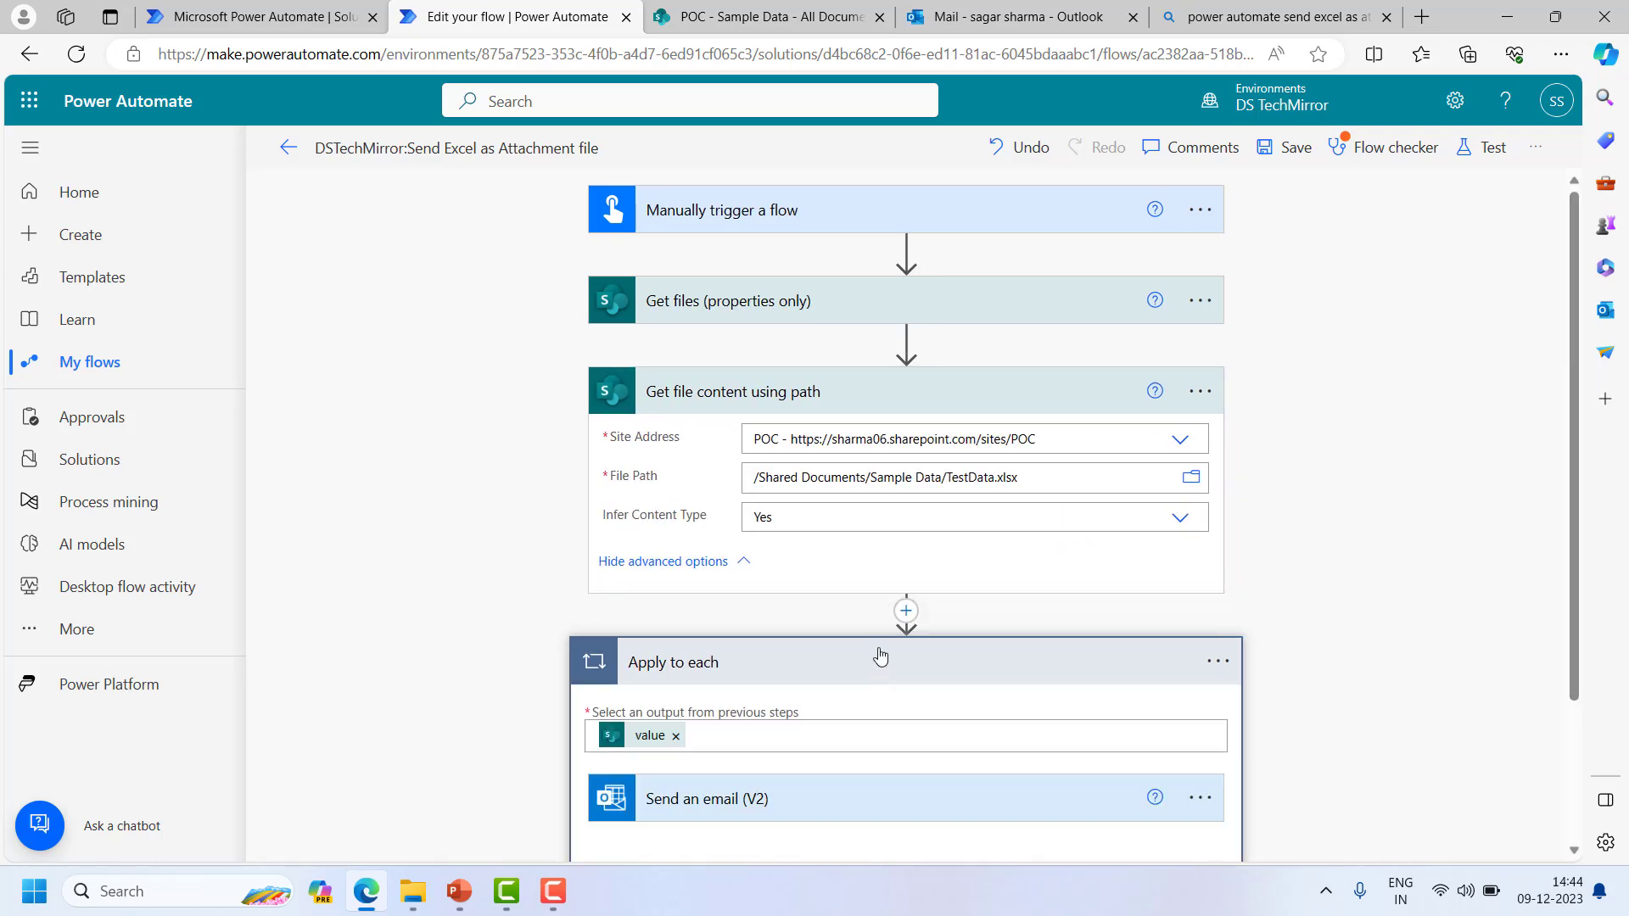
scroll(874, 526, "down", 2)
left_click(814, 622)
scroll(934, 598, "down", 2)
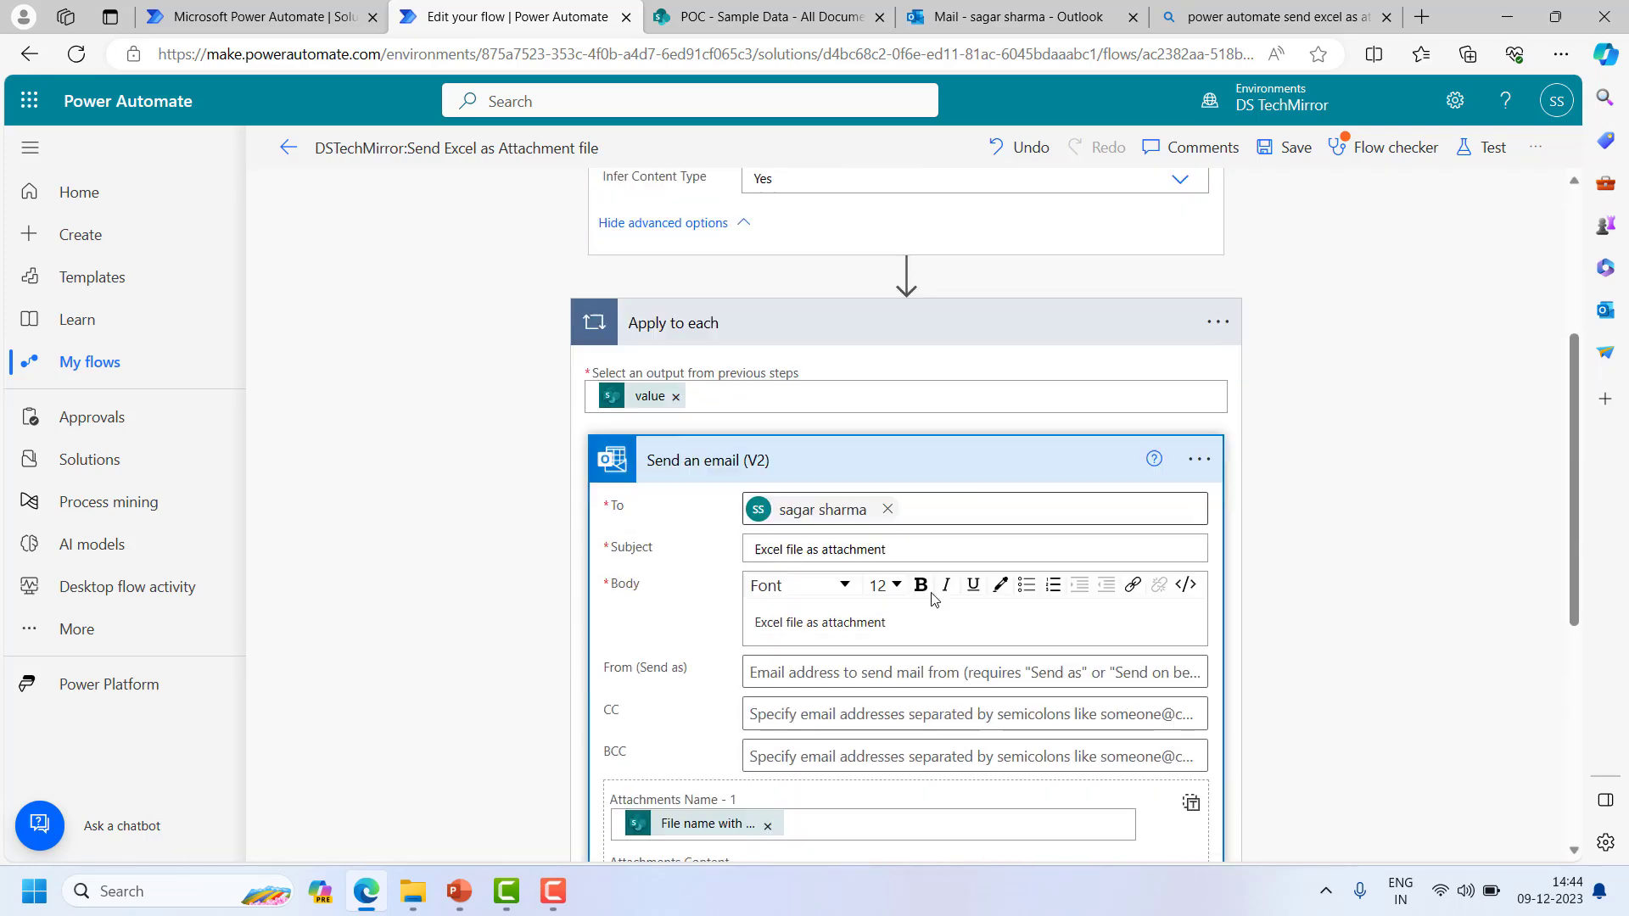
scroll(933, 598, "down", 3)
left_click(772, 524)
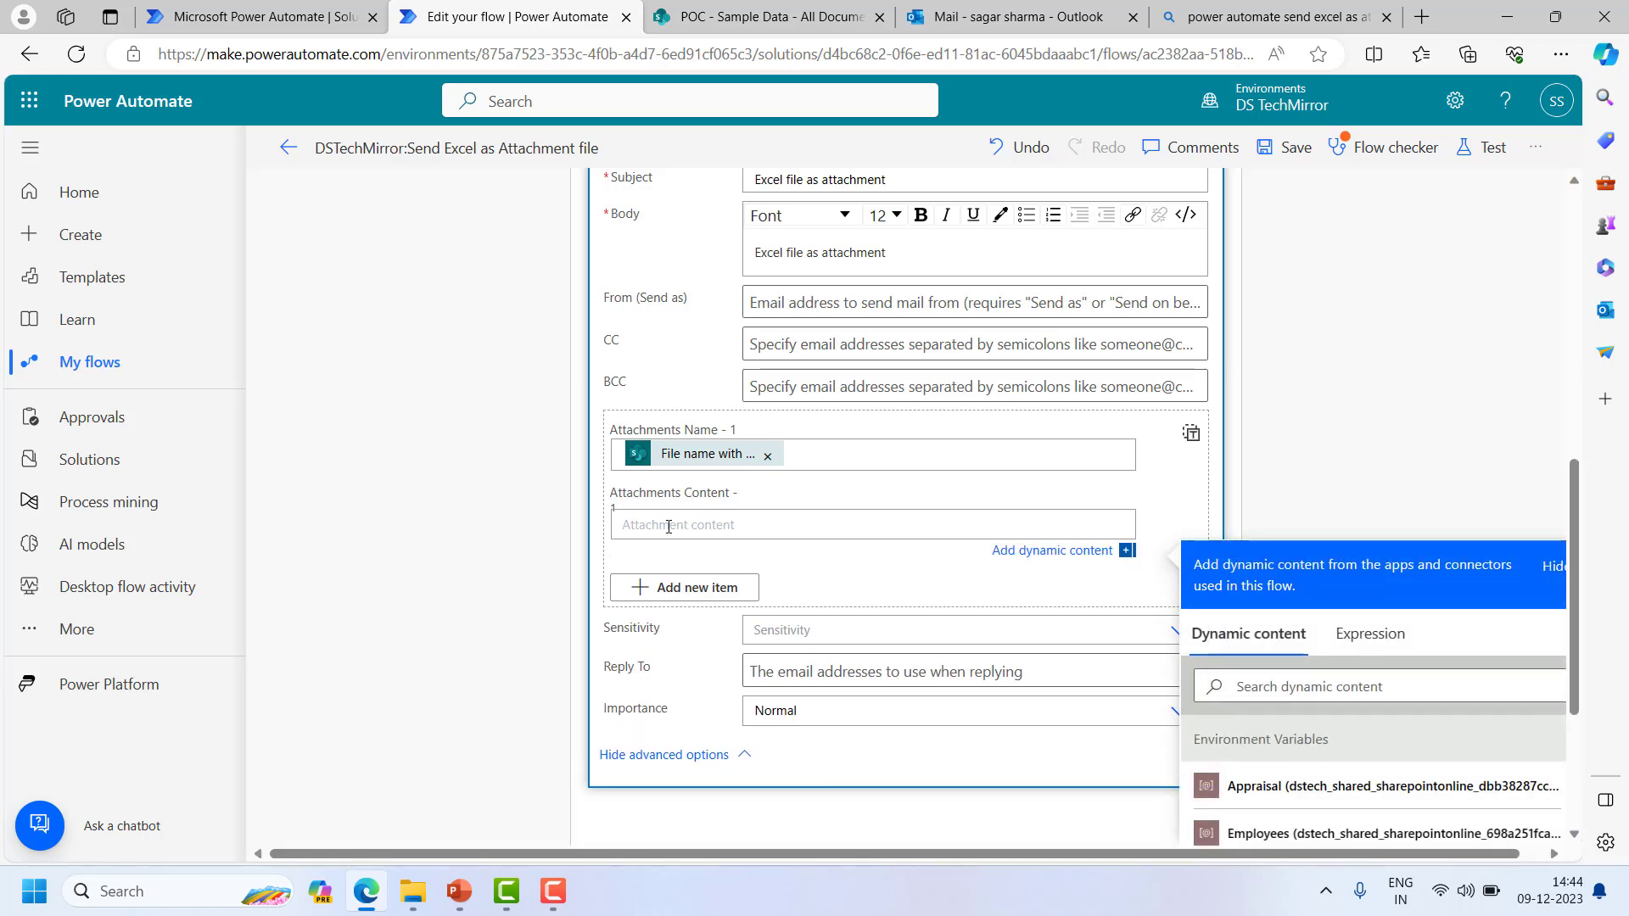
left_click(1304, 687)
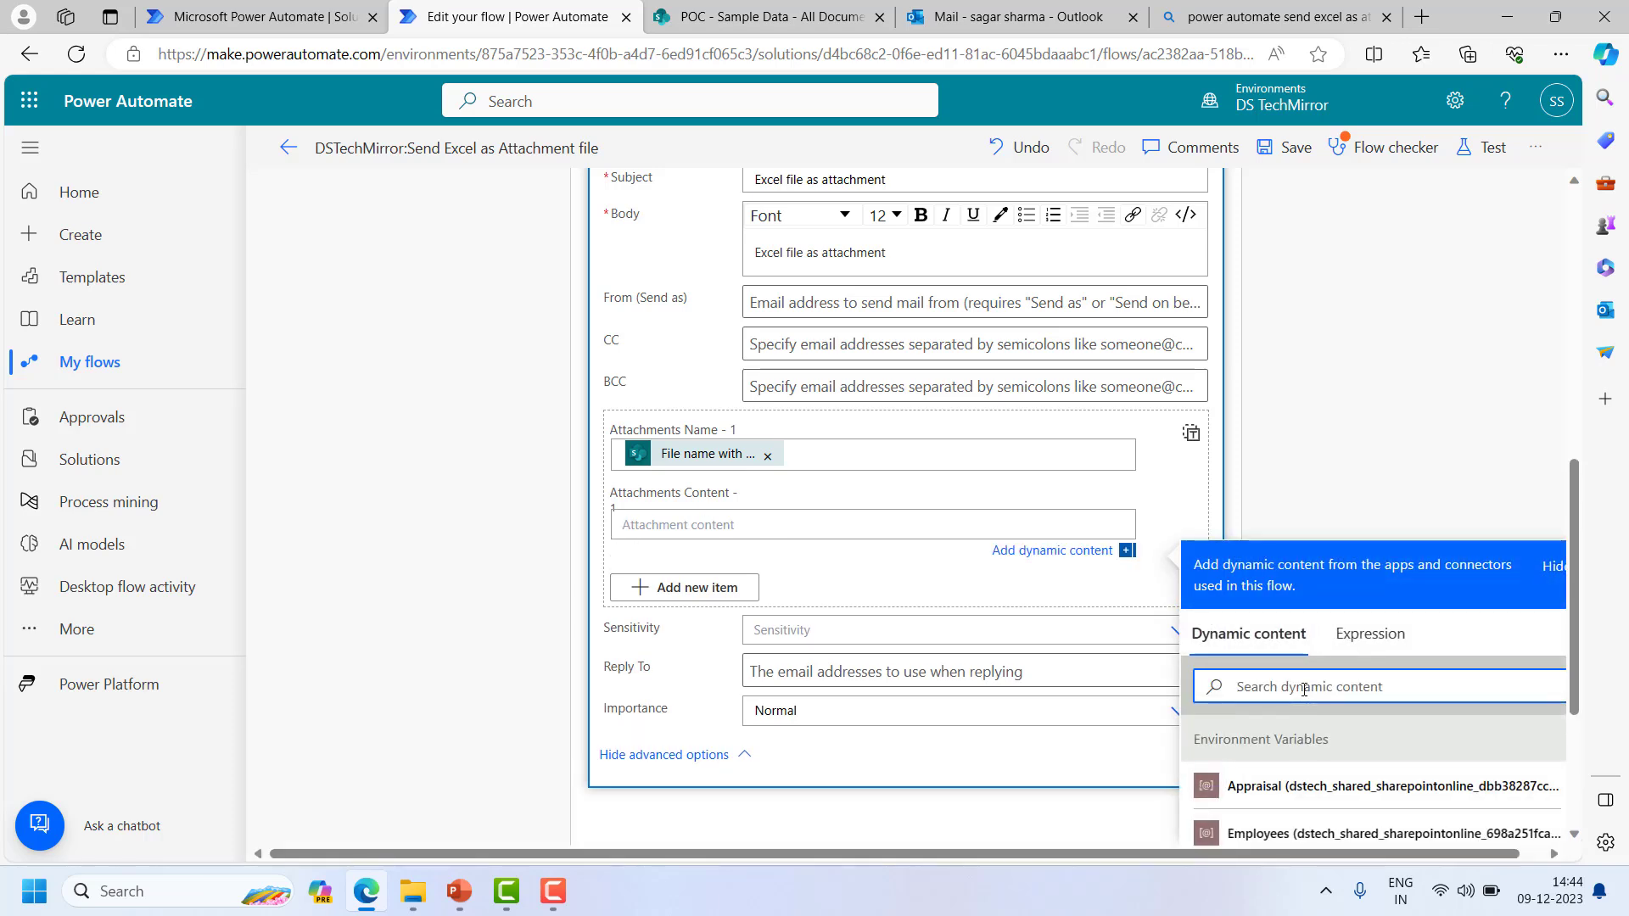
type("file")
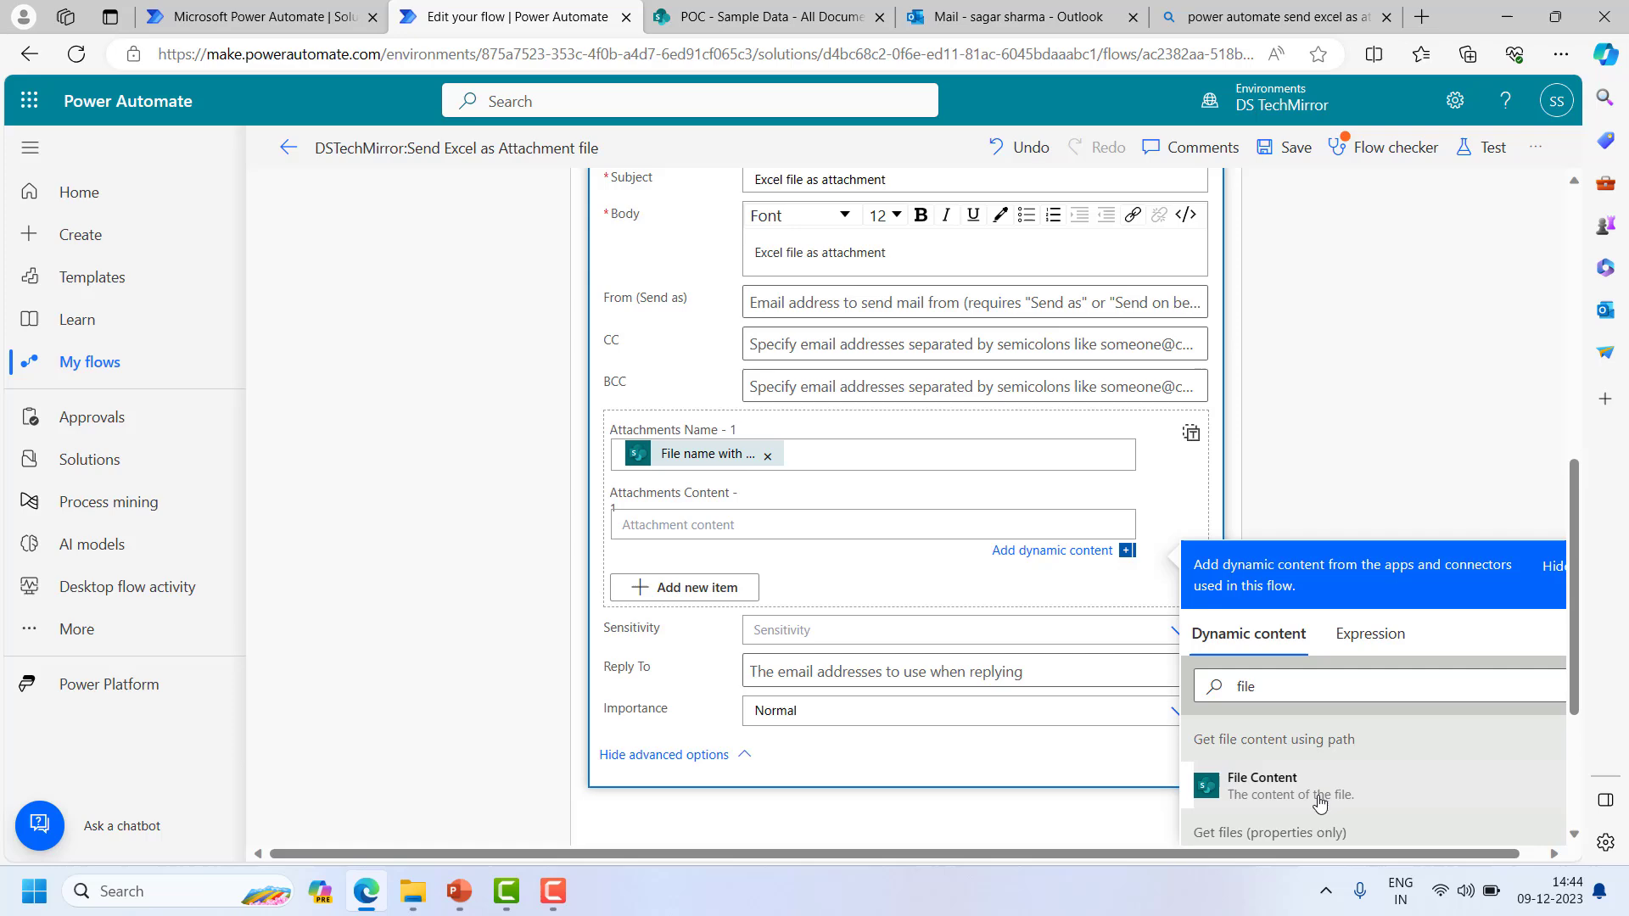
left_click(1261, 784)
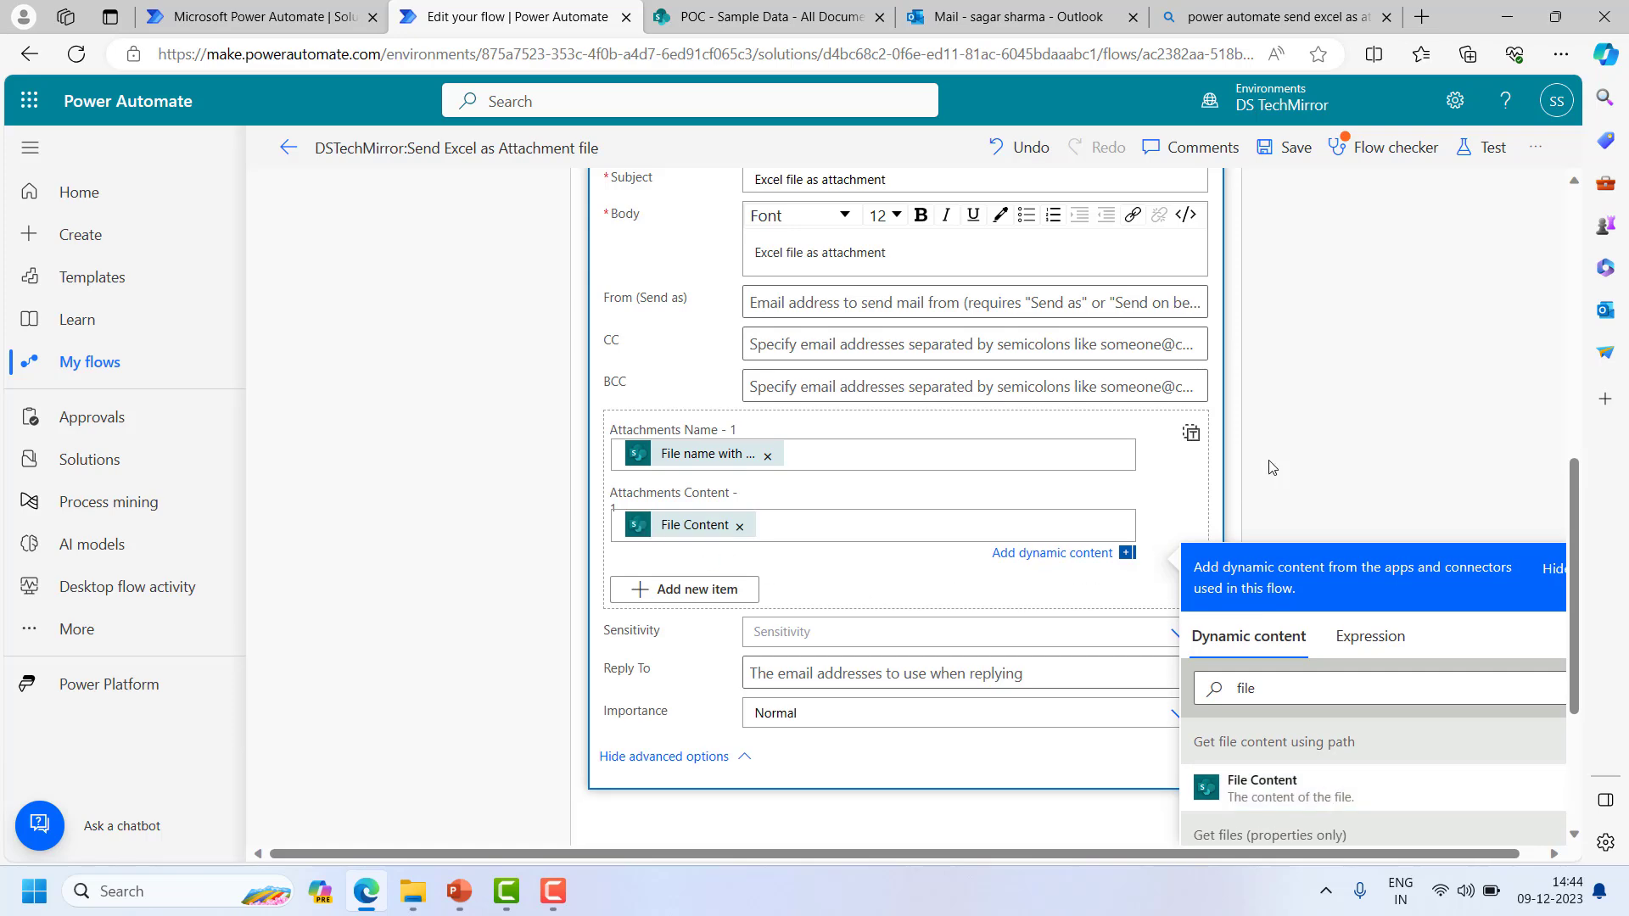
left_click(1437, 429)
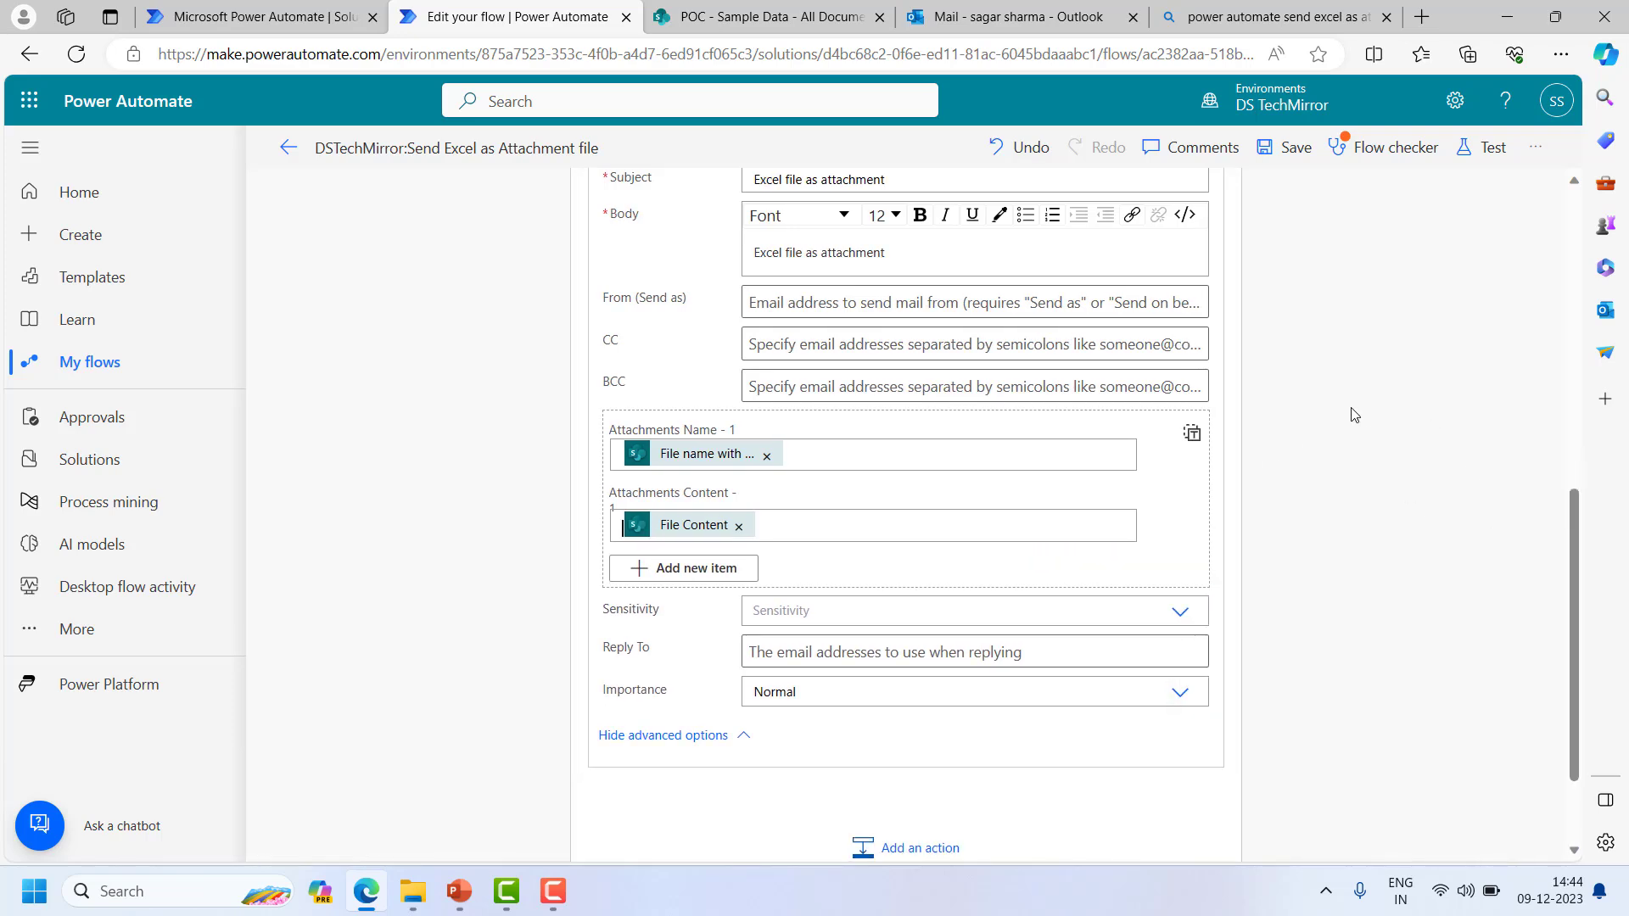
scroll(1353, 416, "up", 6)
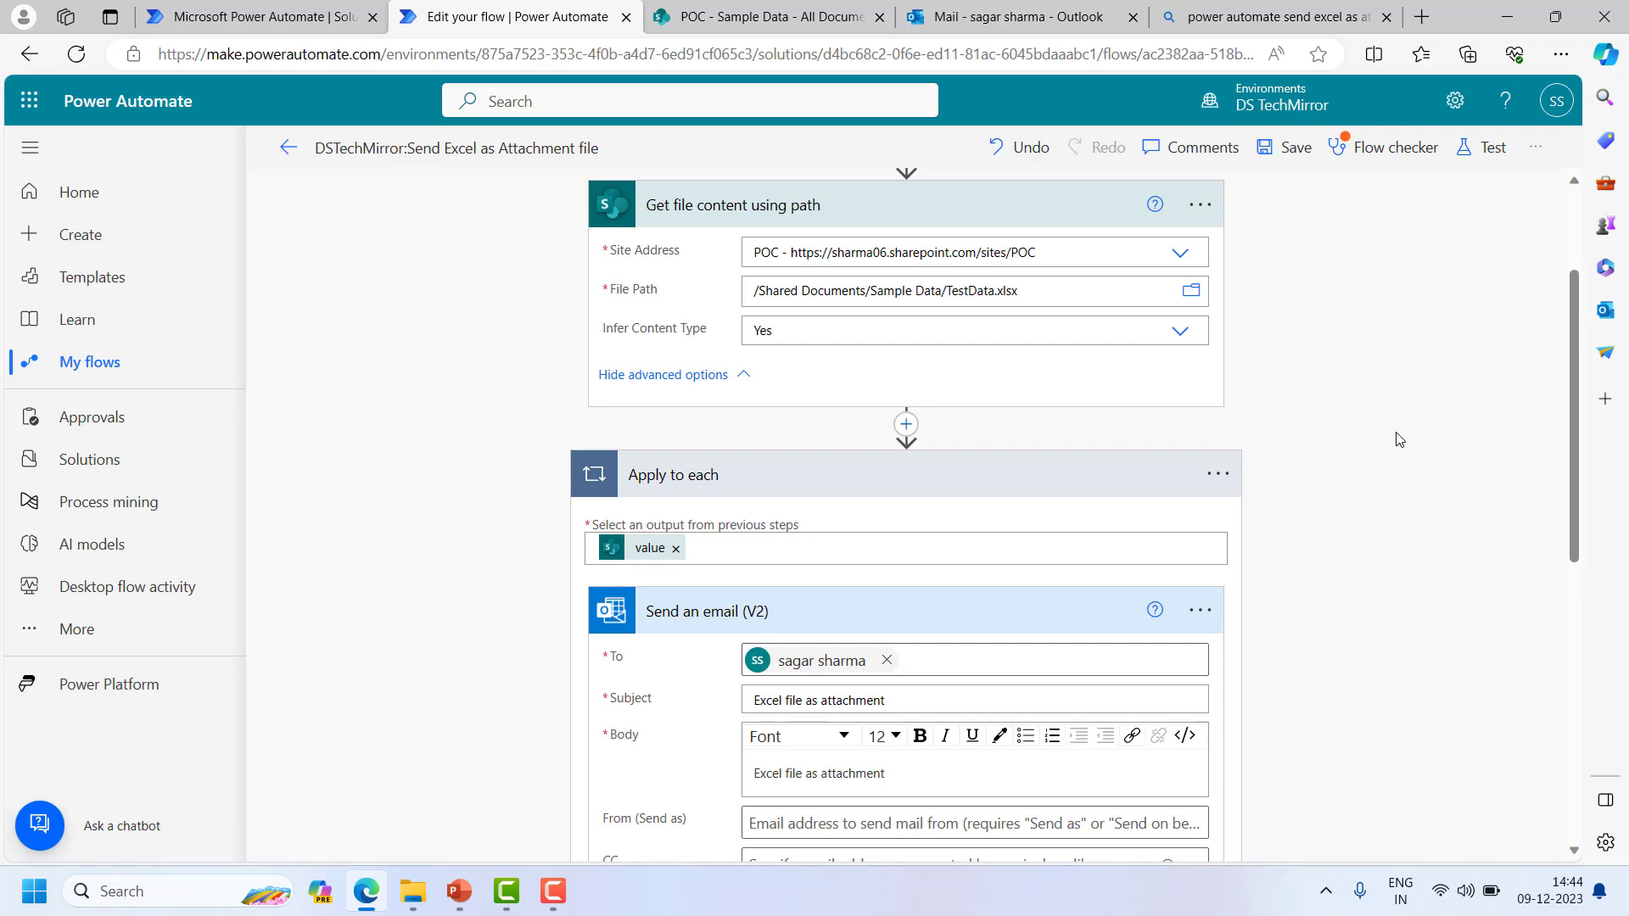
scroll(1399, 440, "down", 4)
scroll(888, 454, "up", 3)
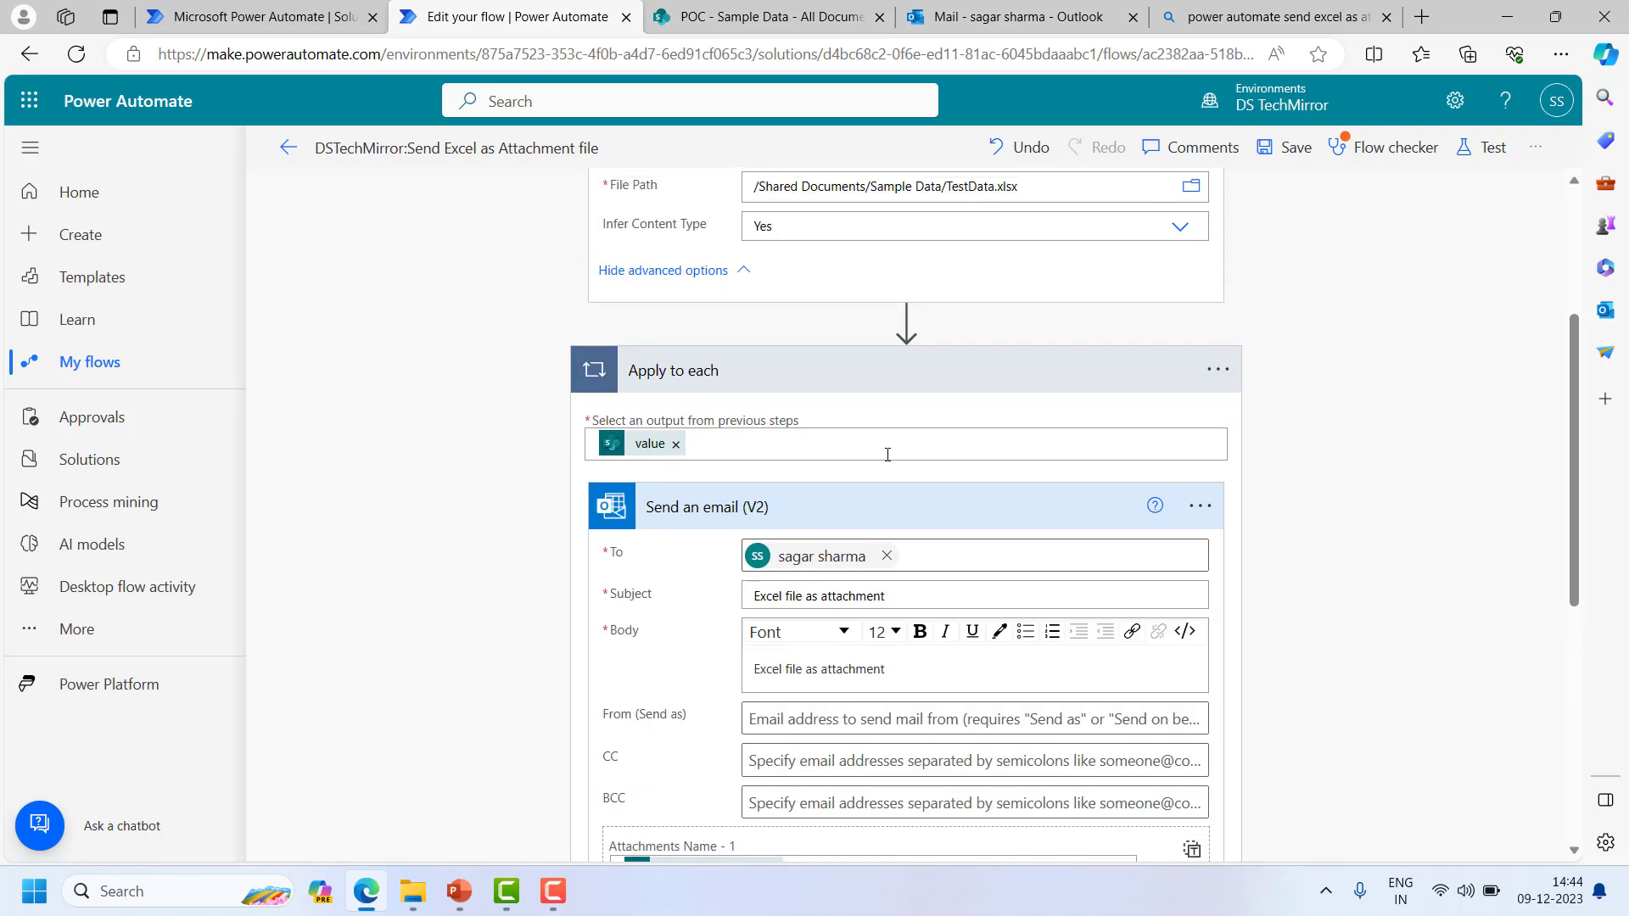
left_click(871, 366)
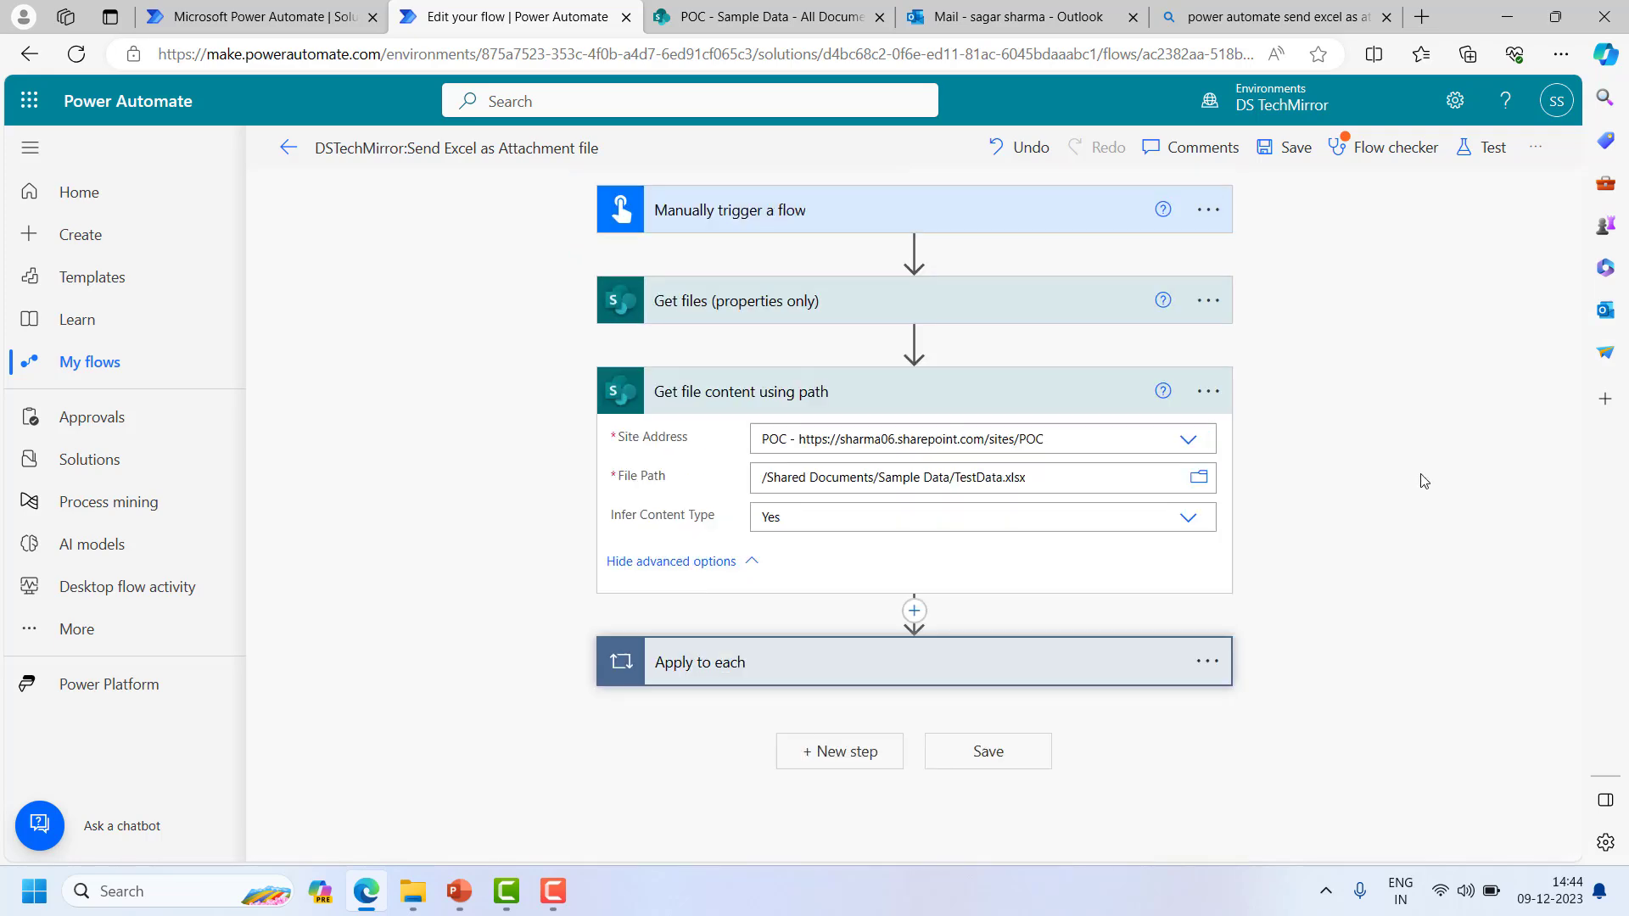
- Save the flow and start a manual test run with Run flow
left_click(856, 397)
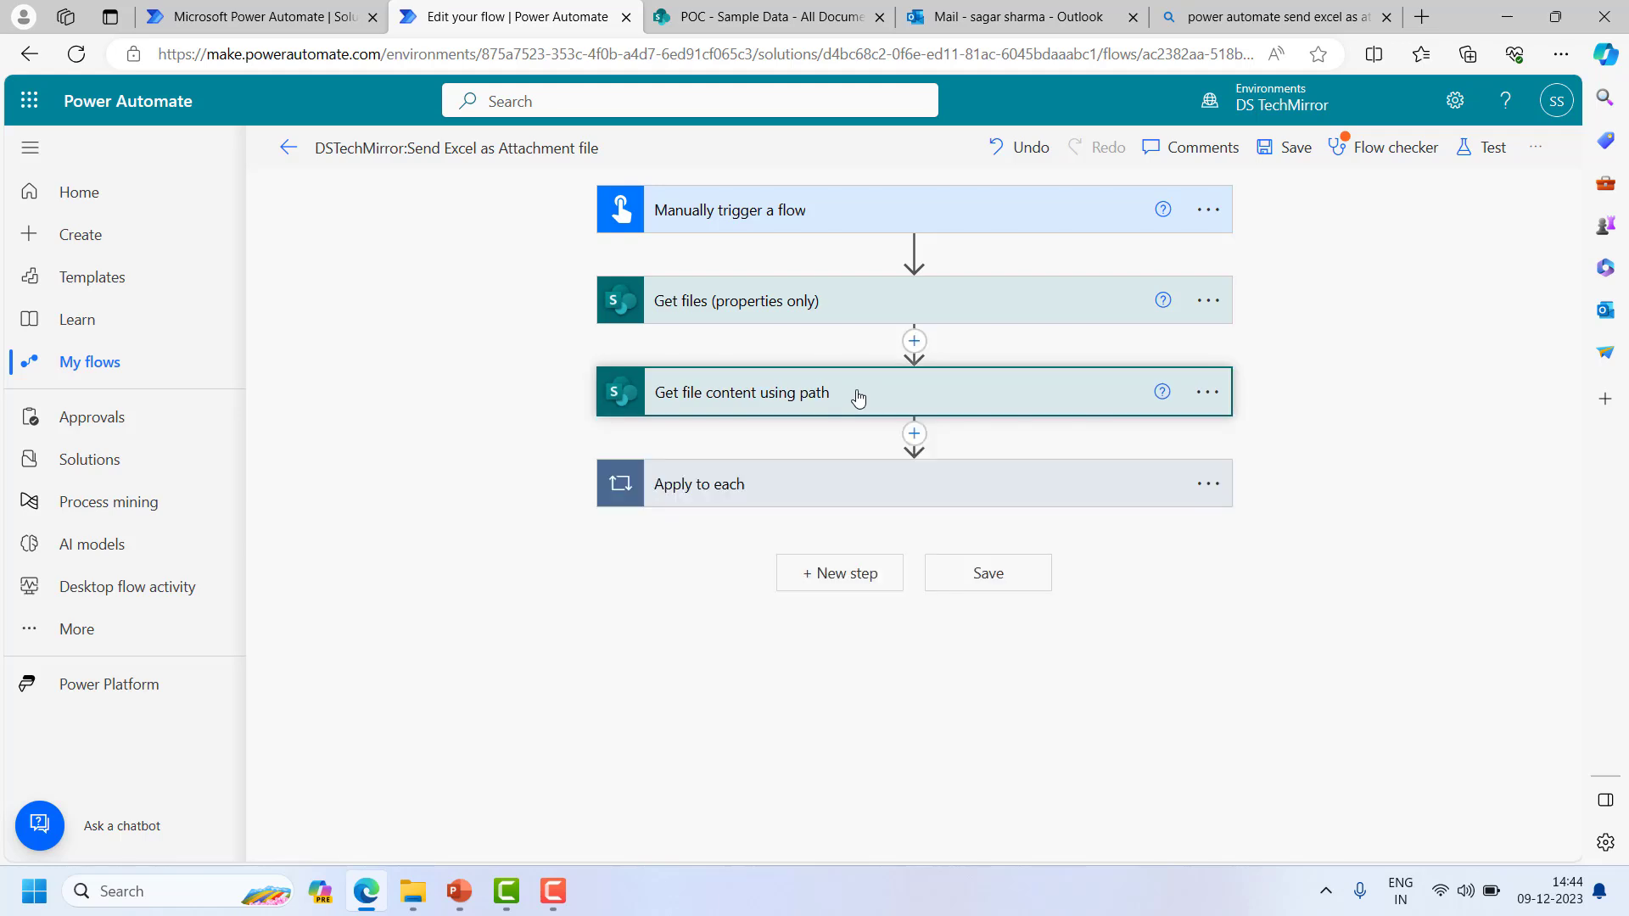
left_click(1489, 153)
left_click(1249, 198)
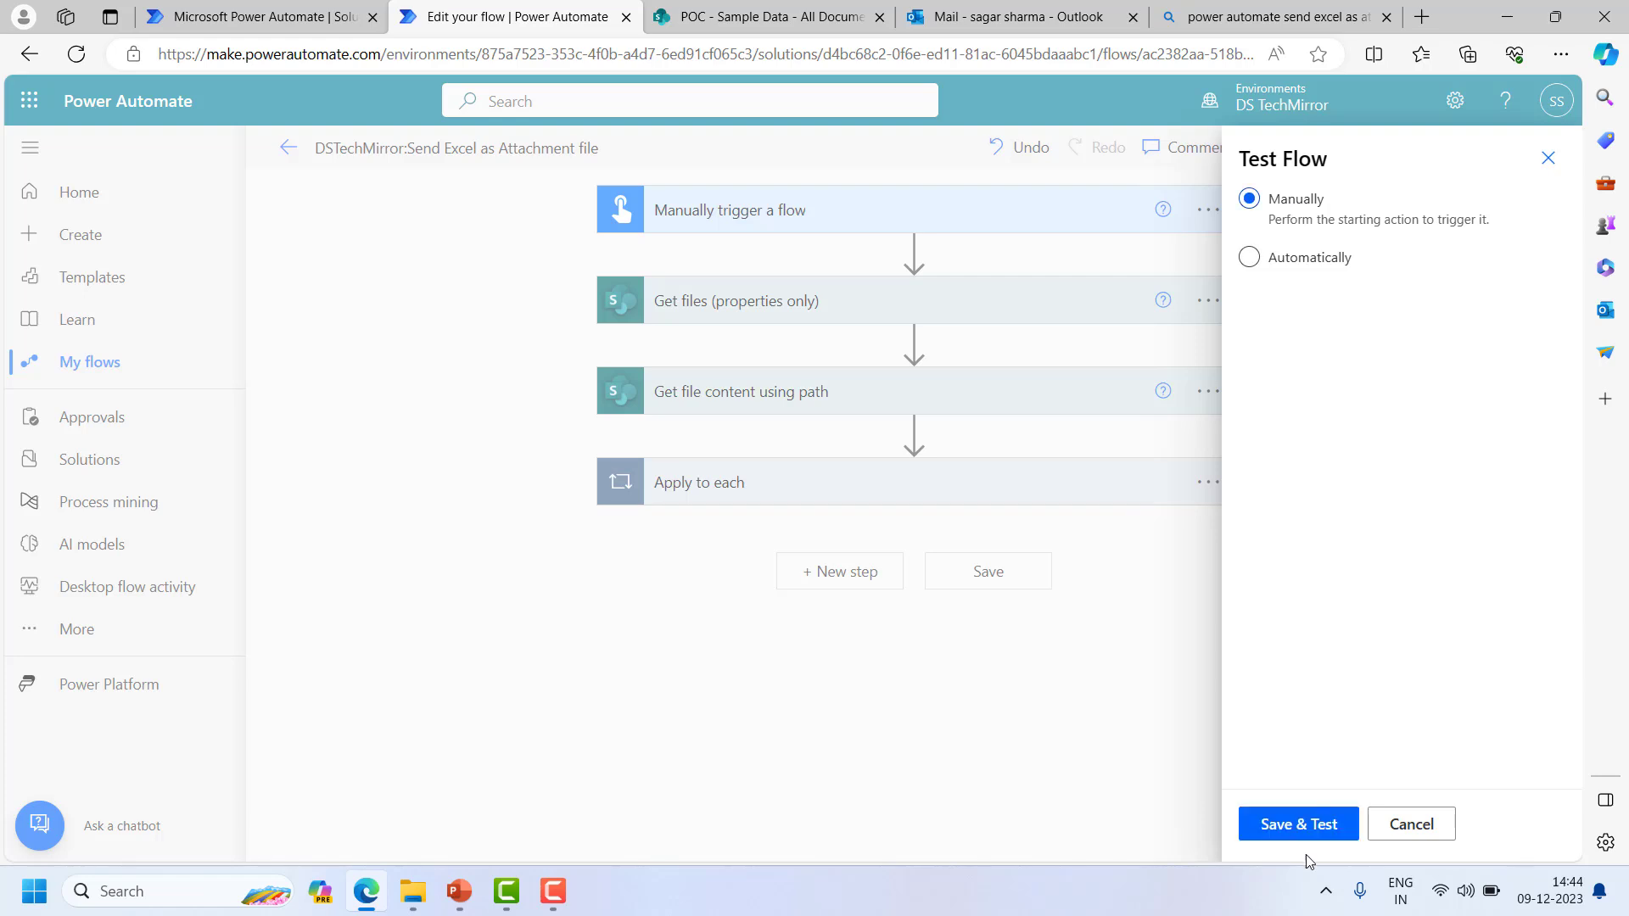
left_click(1307, 827)
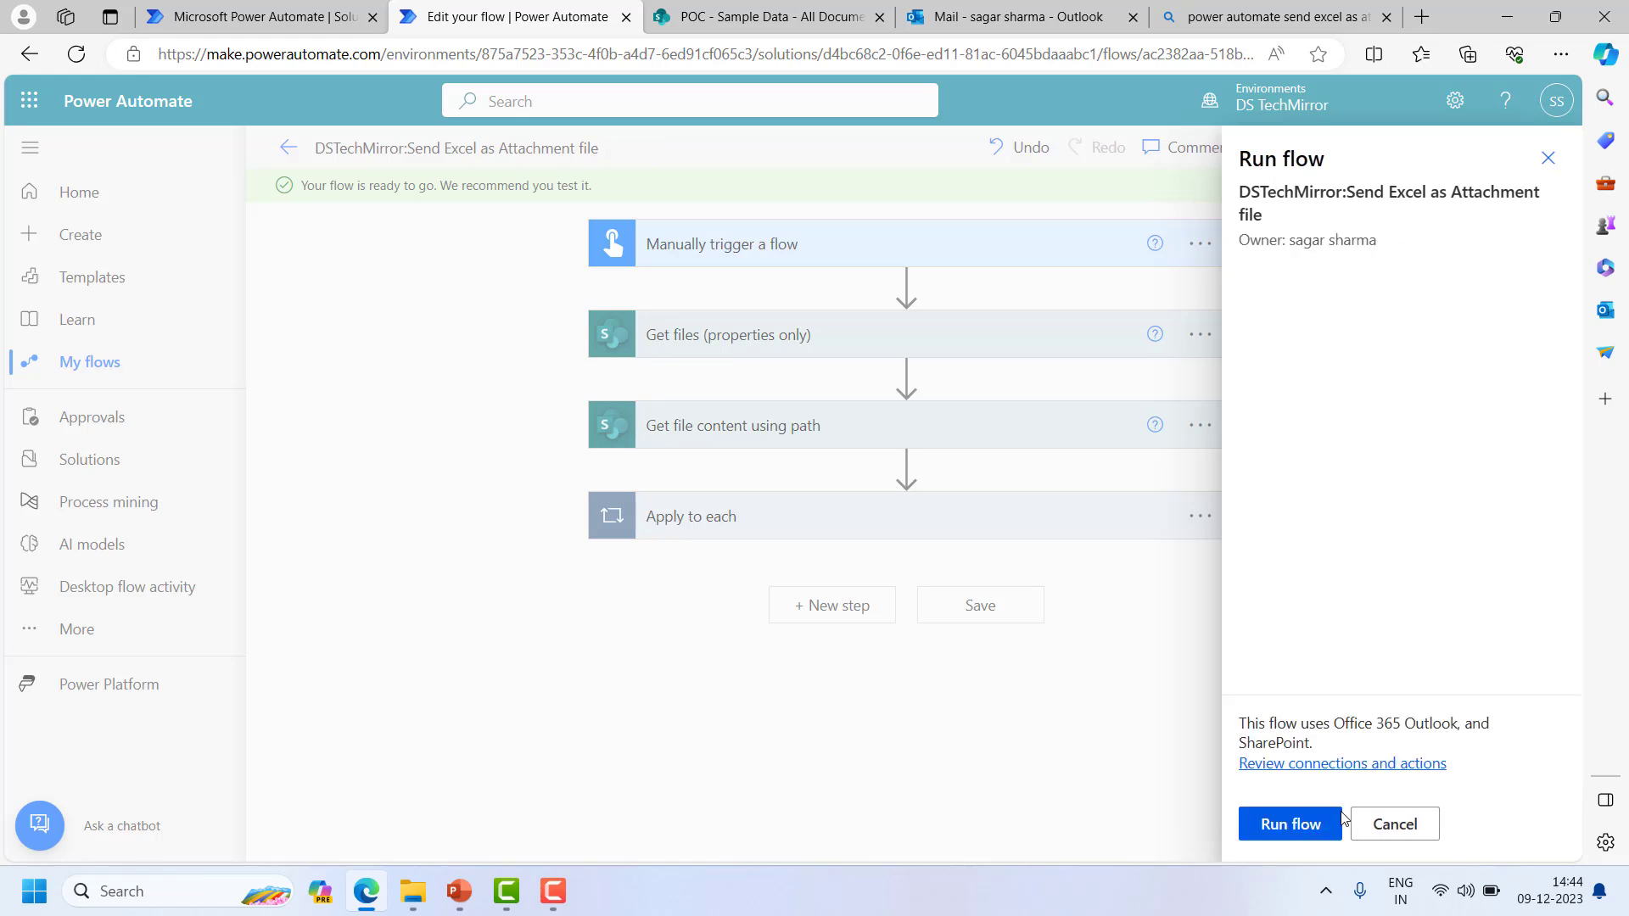
left_click(1314, 826)
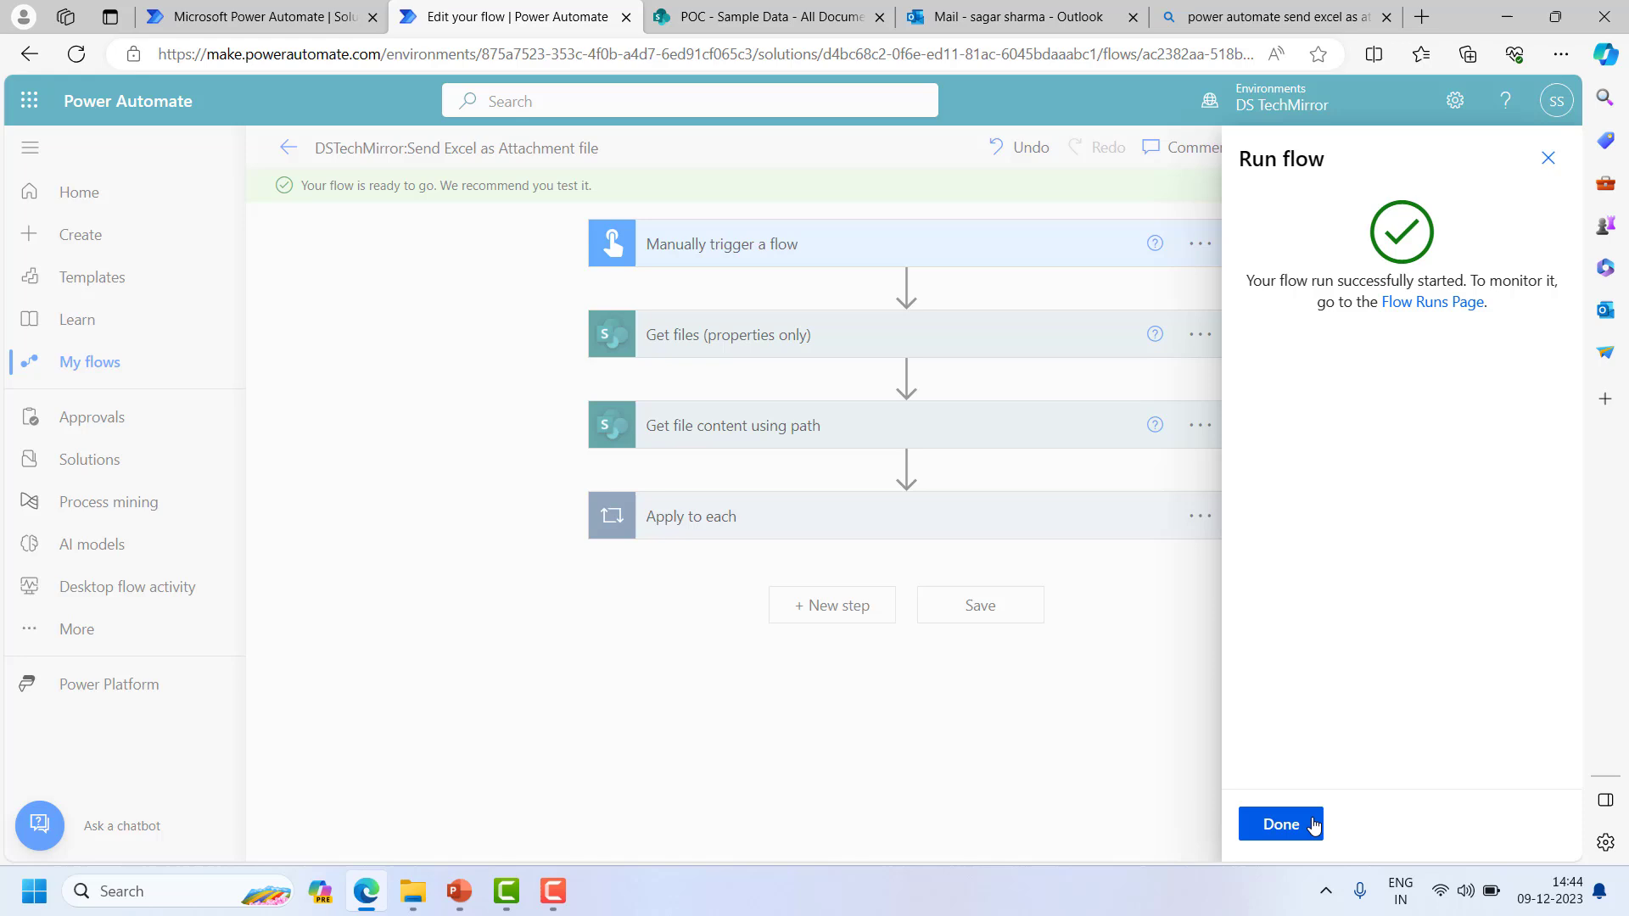
left_click(1314, 825)
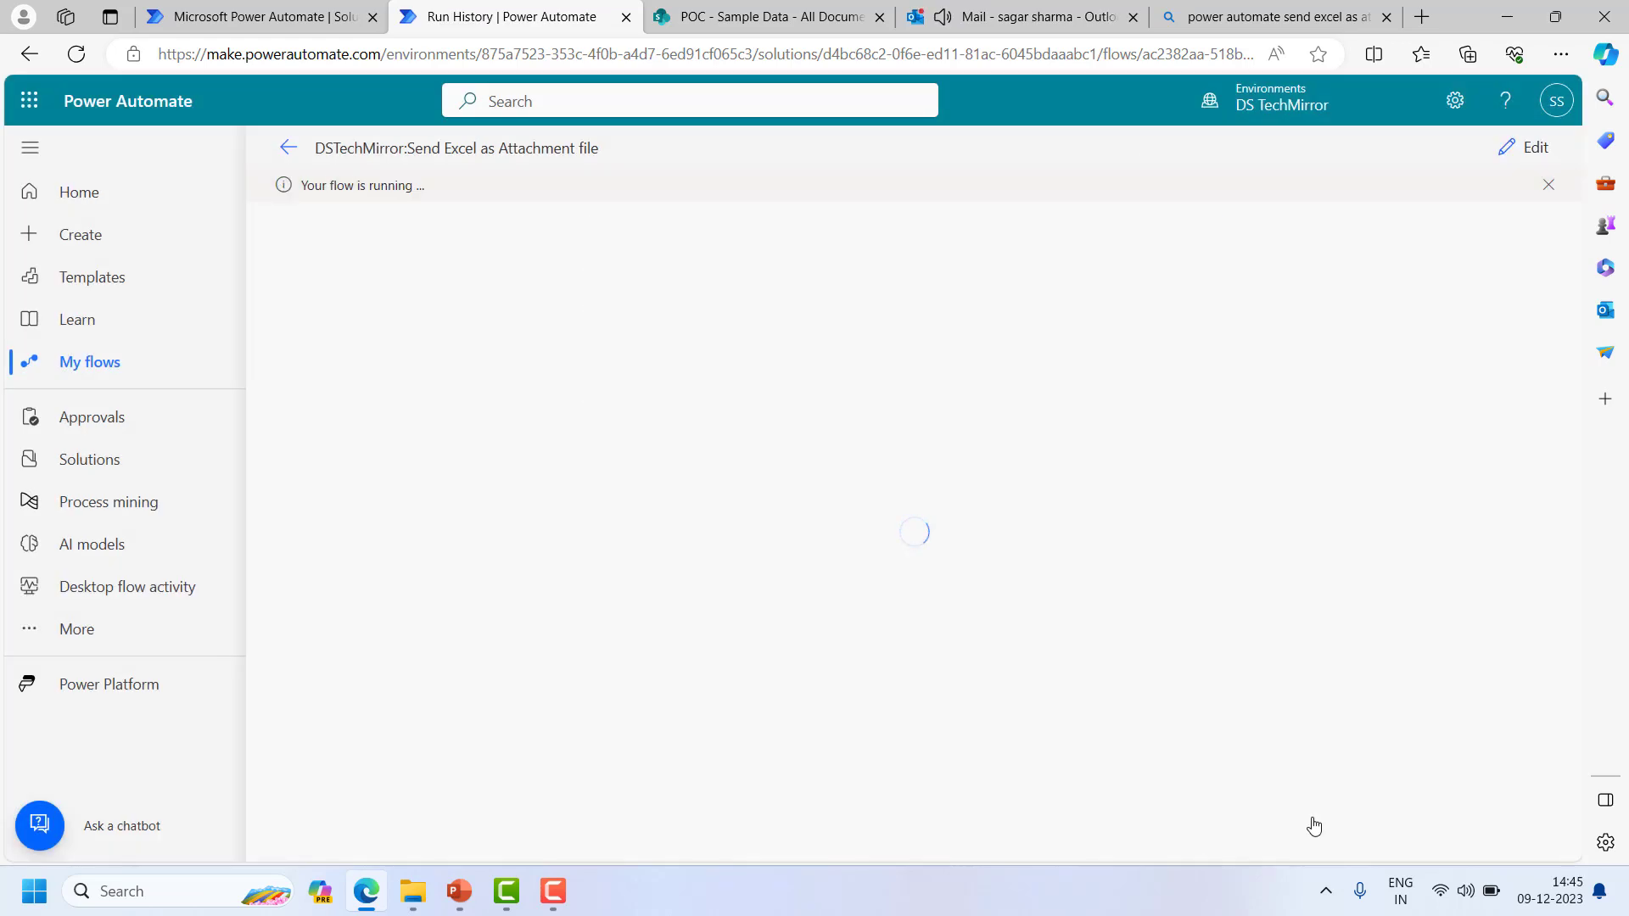
- Open the received 'Excel file as attachment' email in Outlook and preview its TestData.xlsx attachment
left_click(1009, 7)
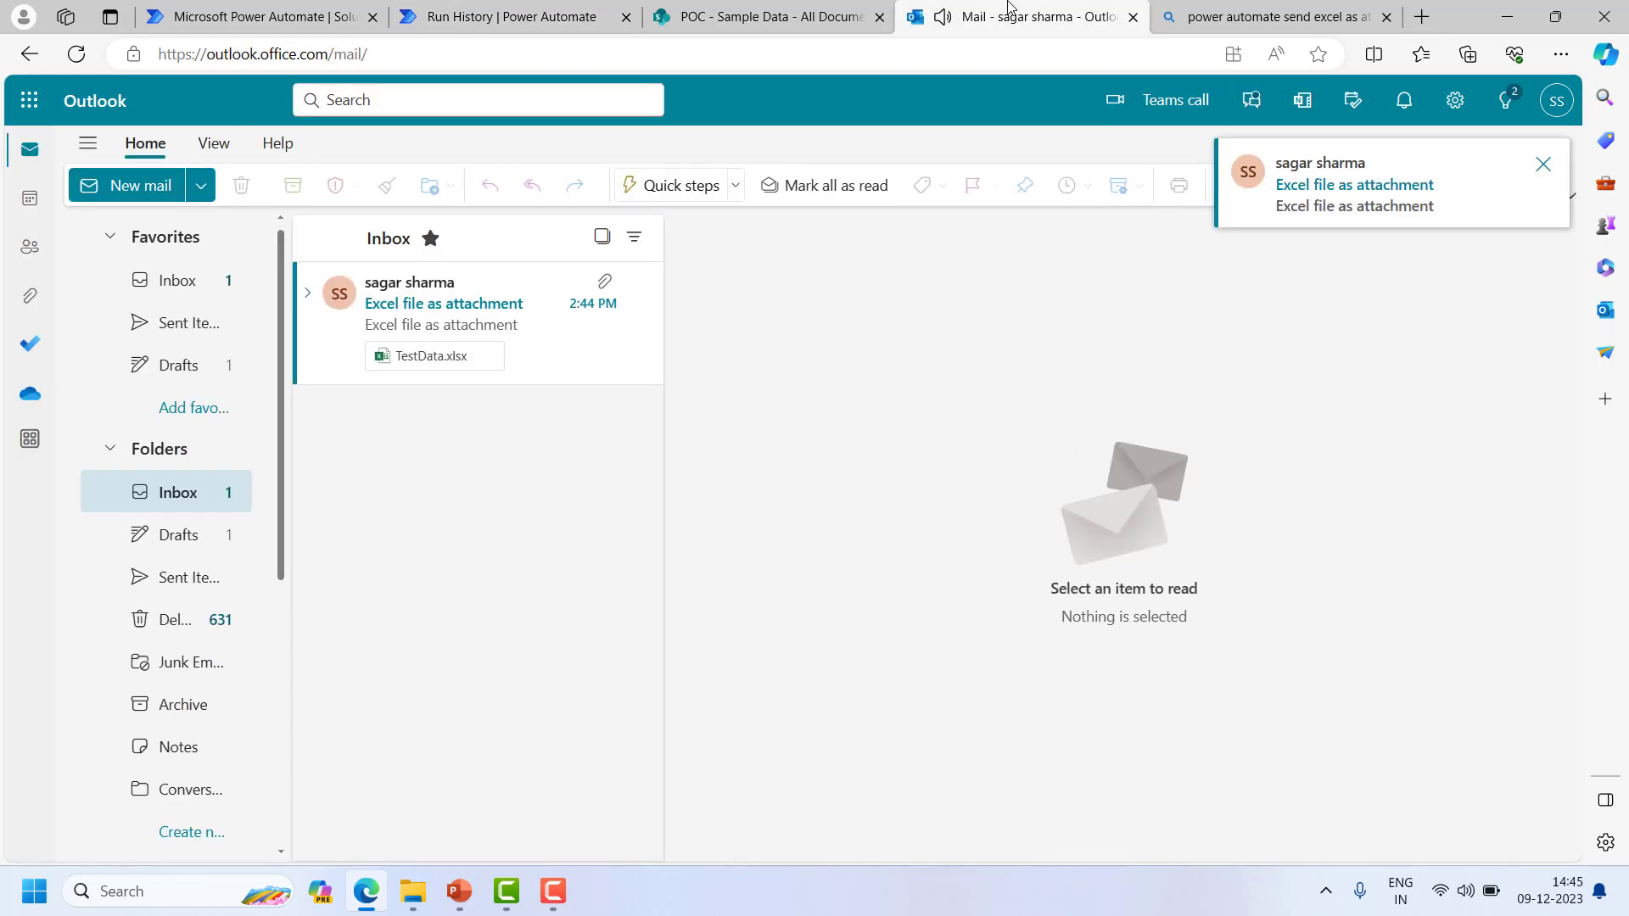
left_click(421, 374)
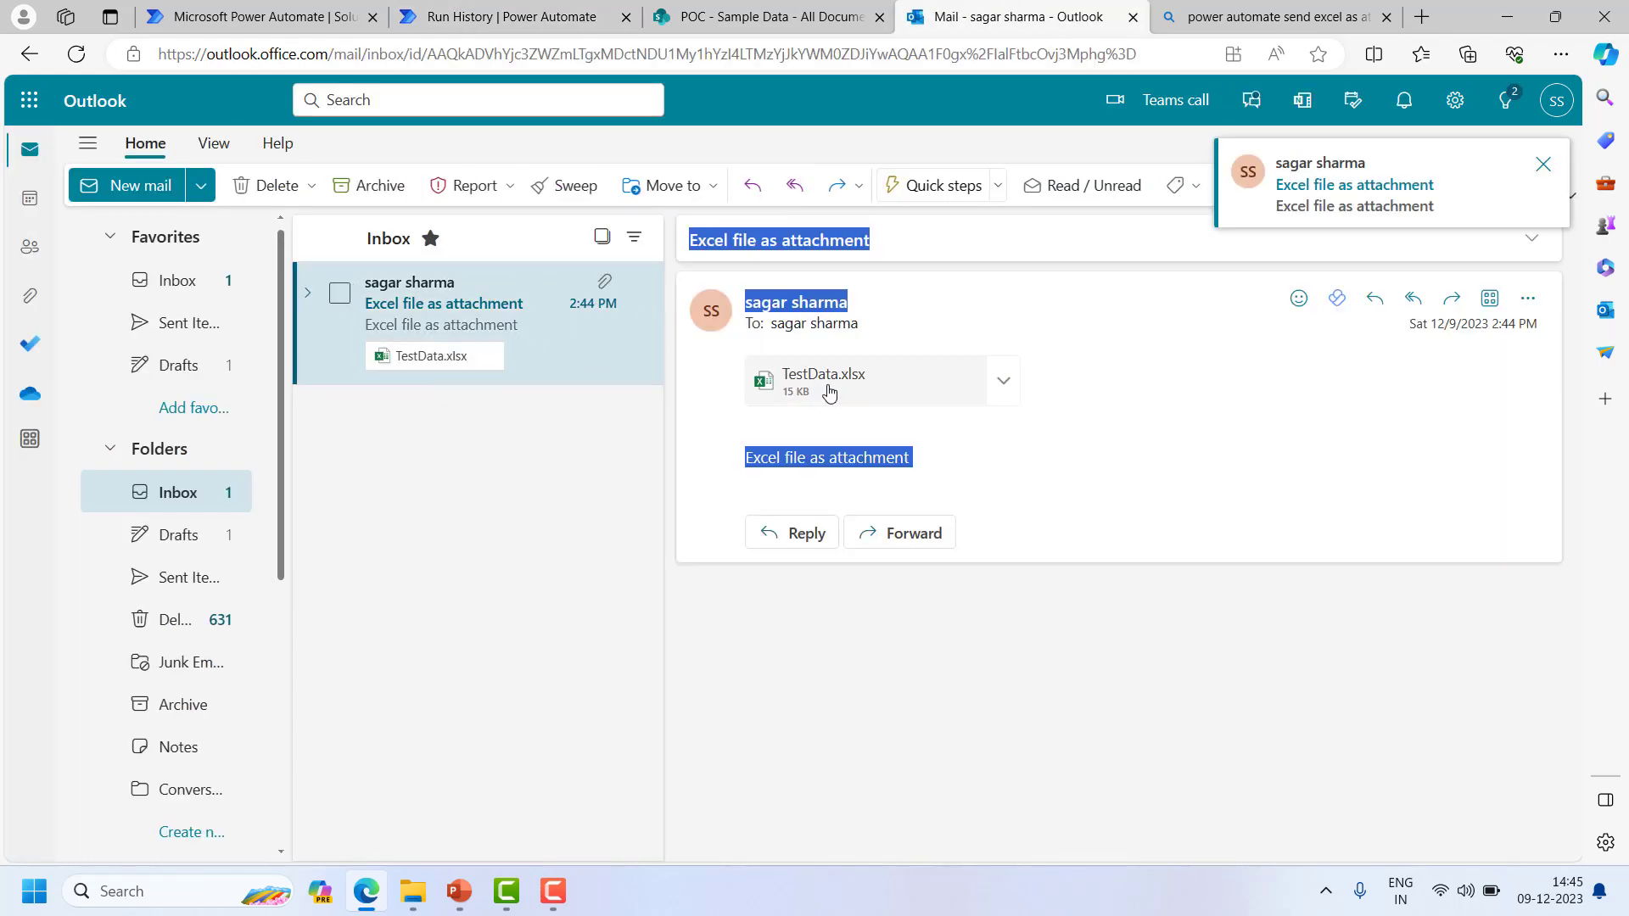
left_click(1003, 381)
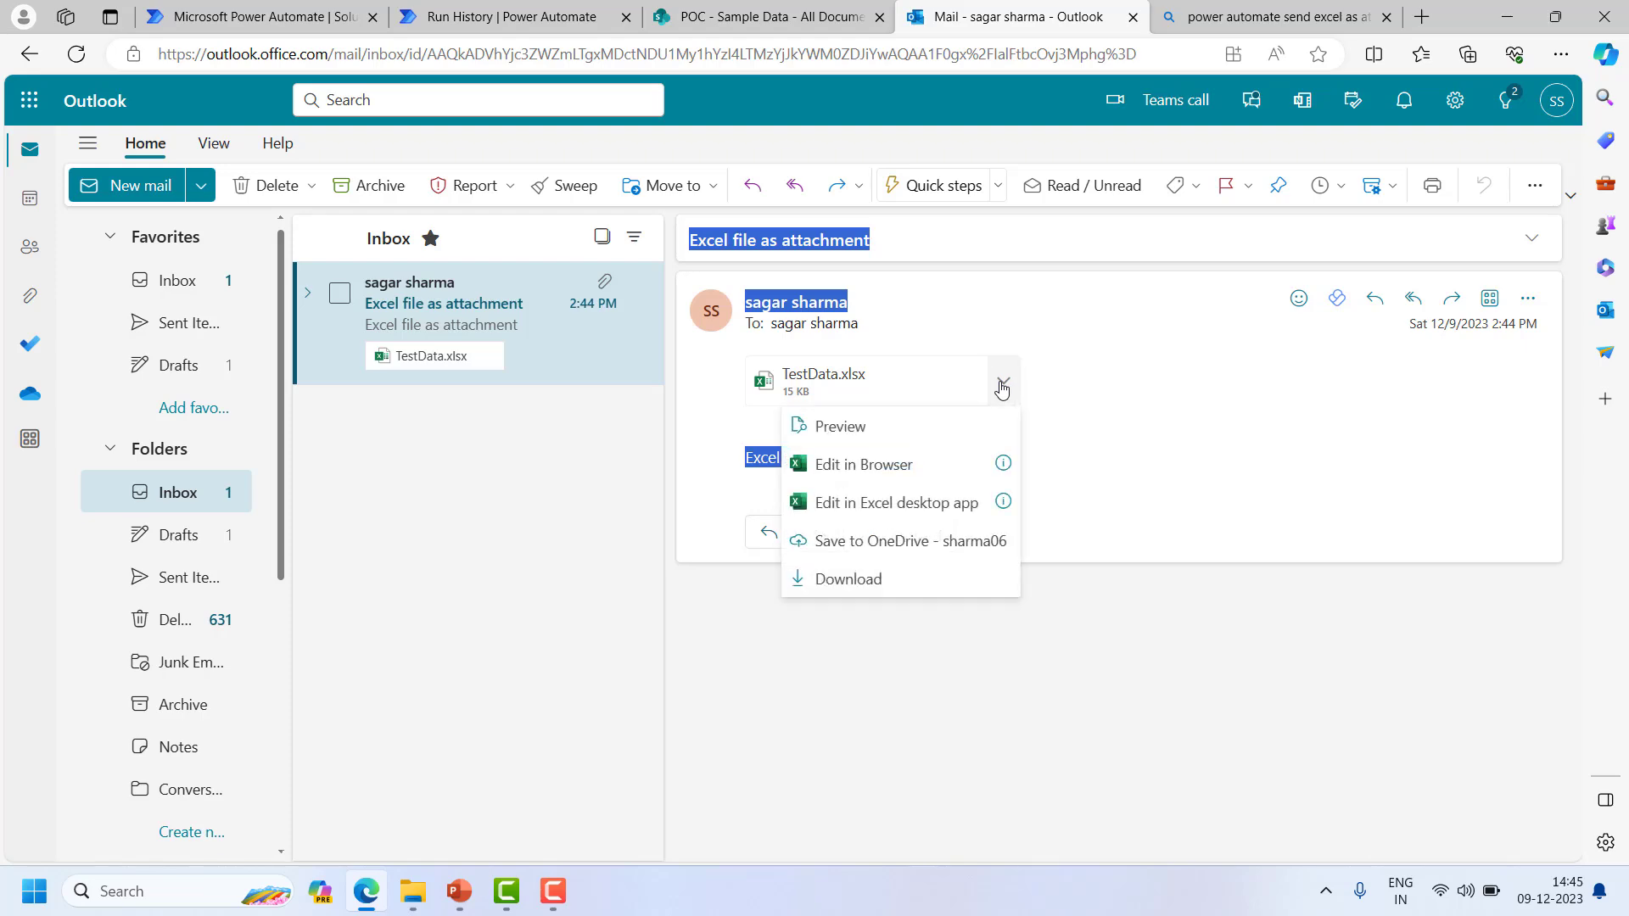
left_click(882, 426)
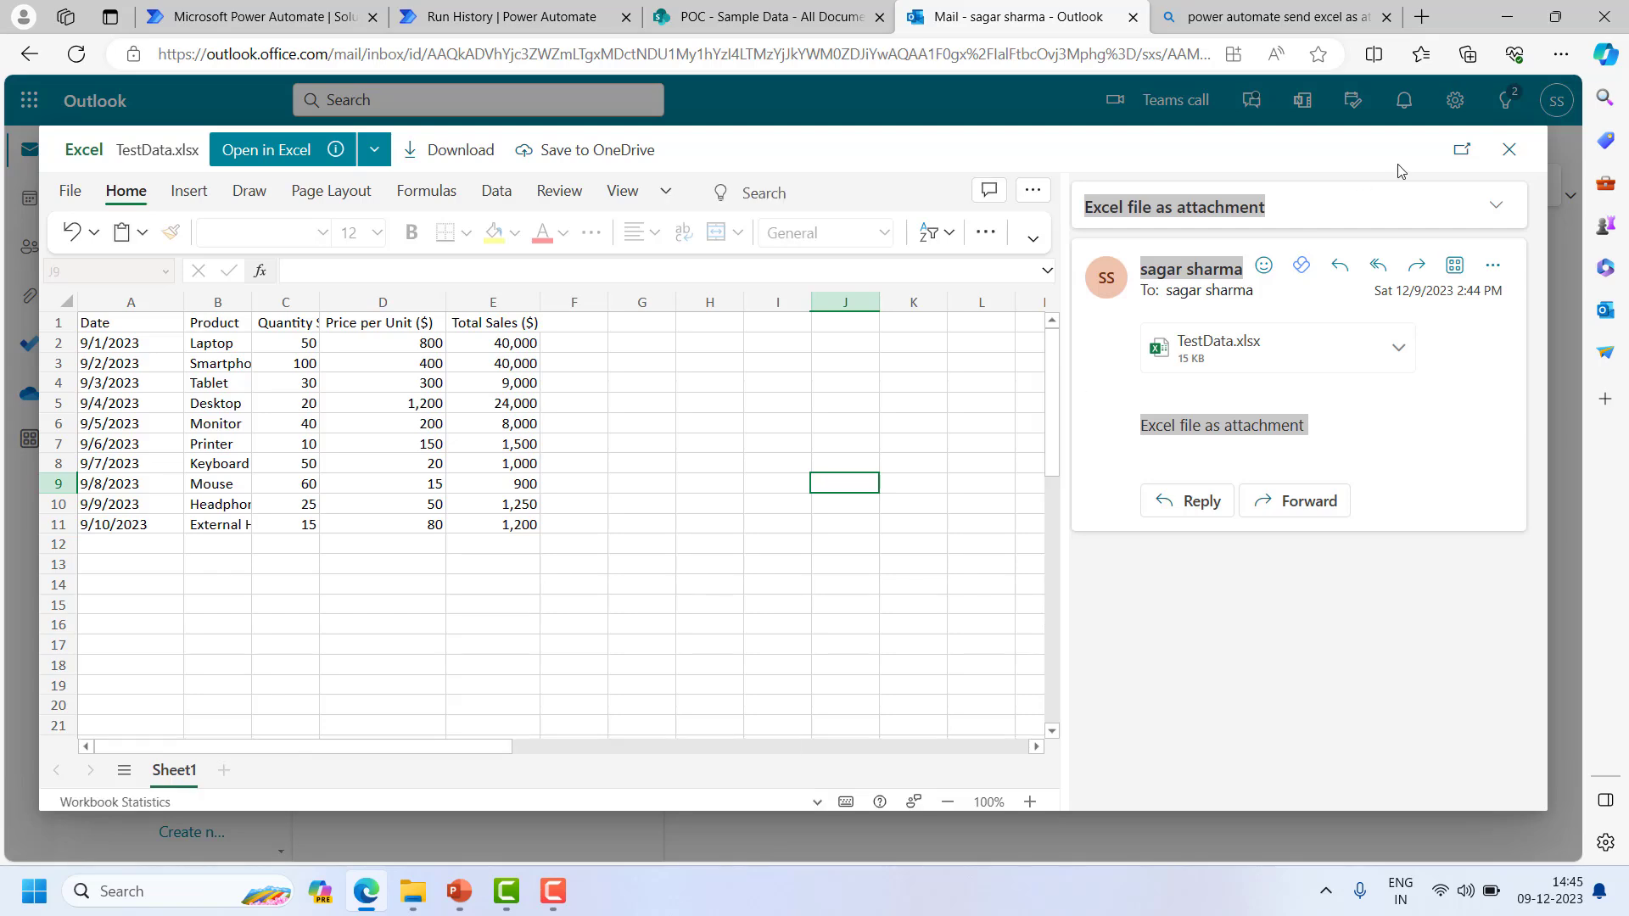
left_click(1508, 151)
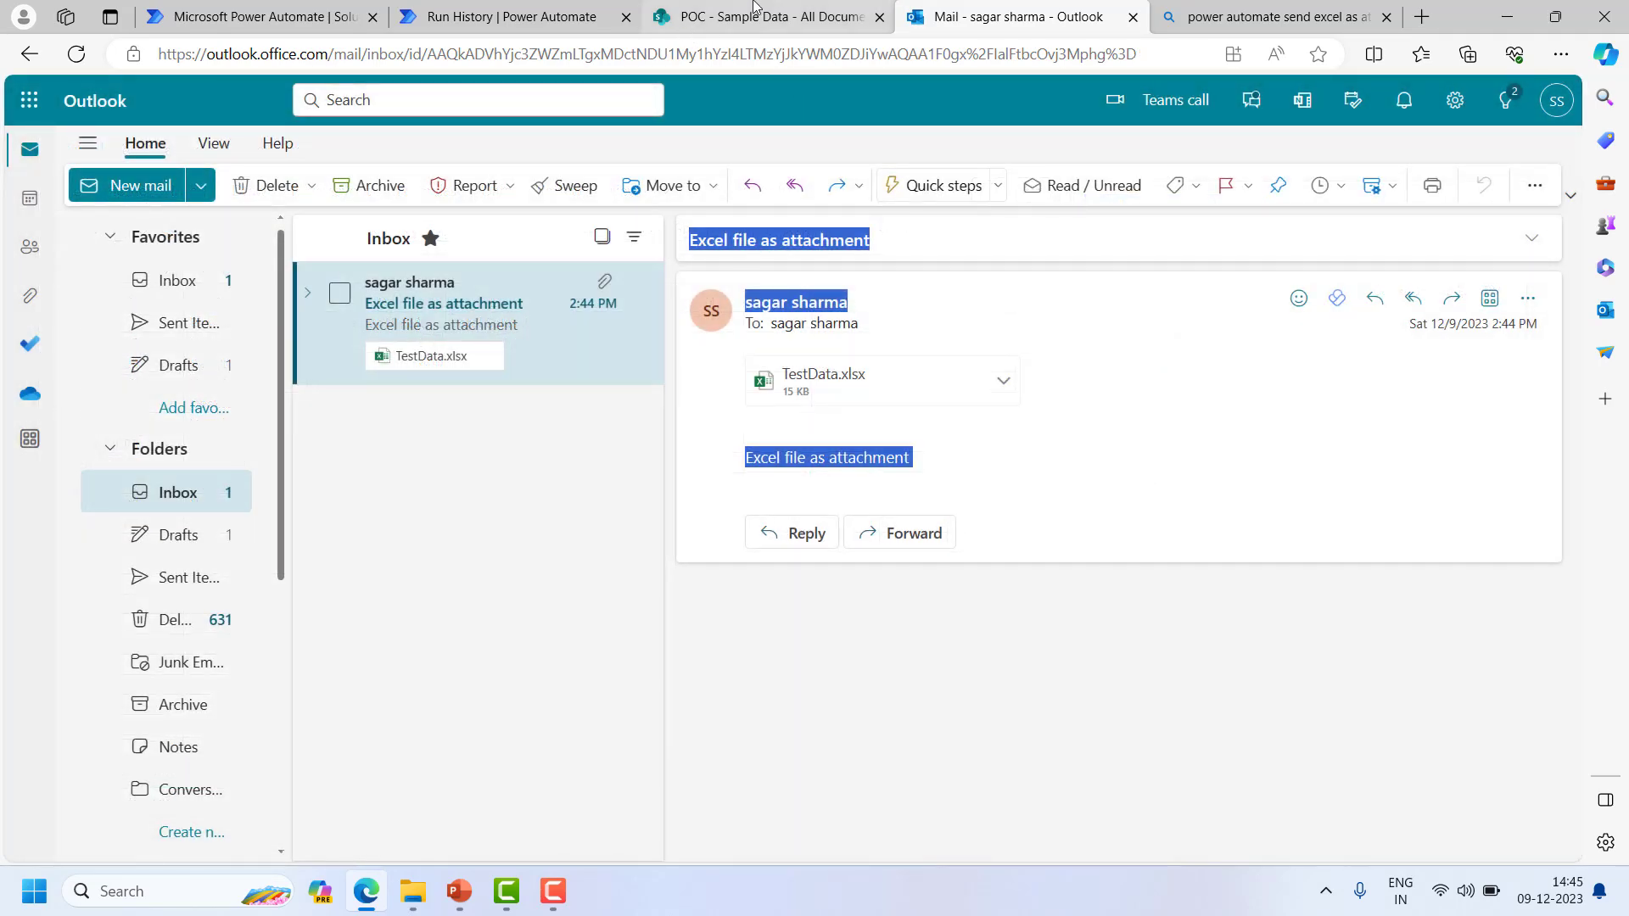
left_click(636, 23)
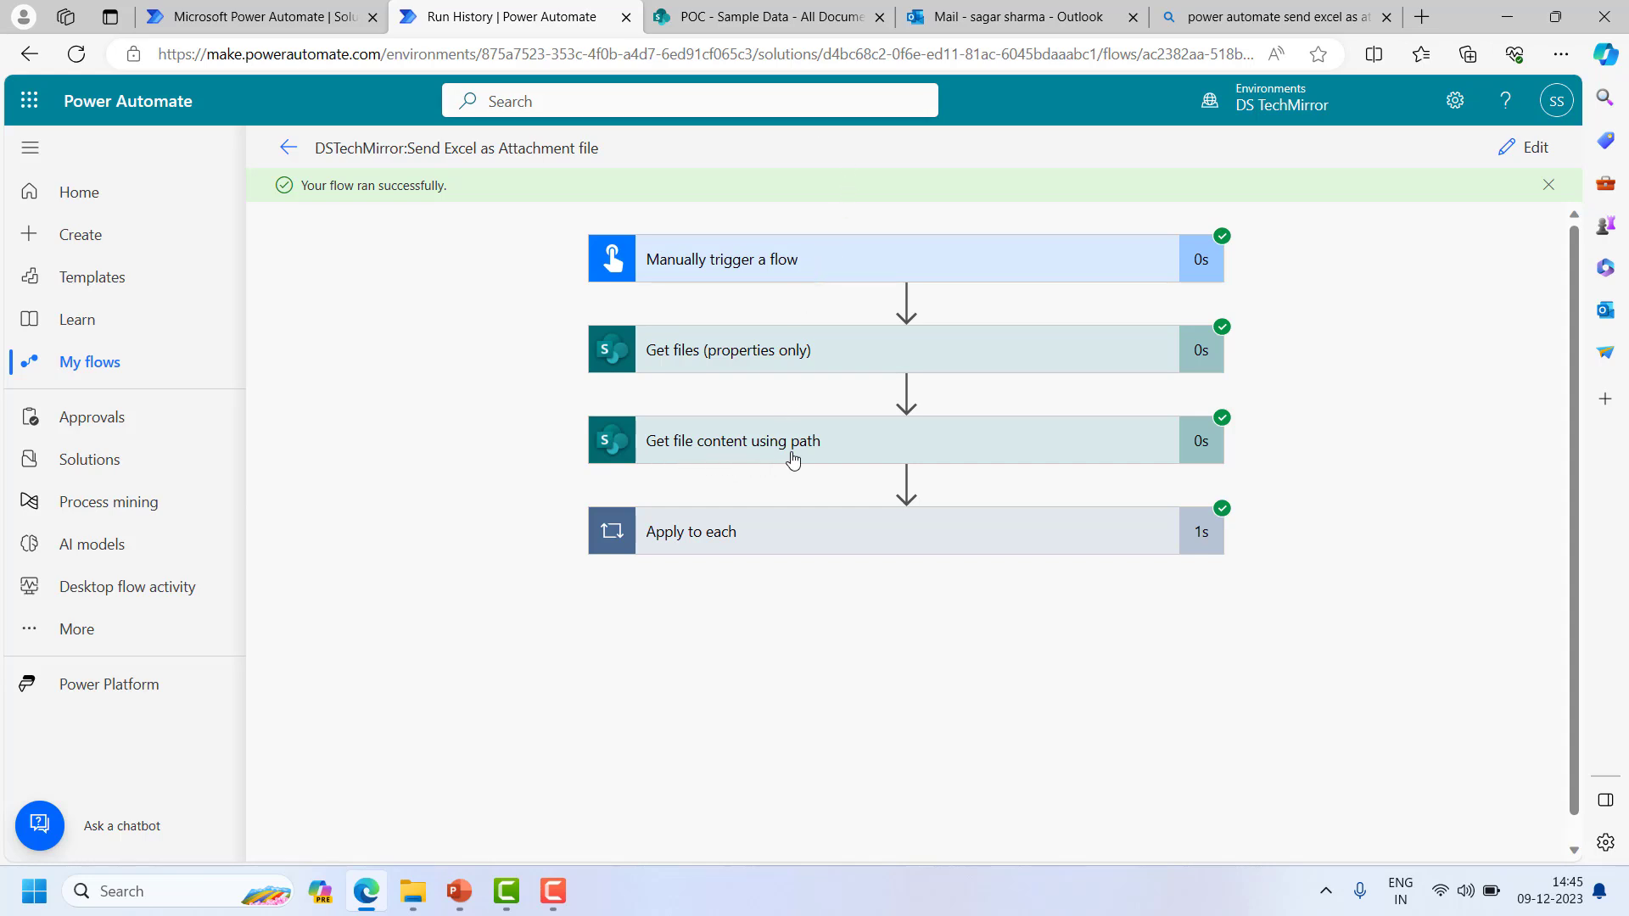
- Review the Send an email (V2) inputs inside Apply to each, then reopen the flow editor
left_click(811, 549)
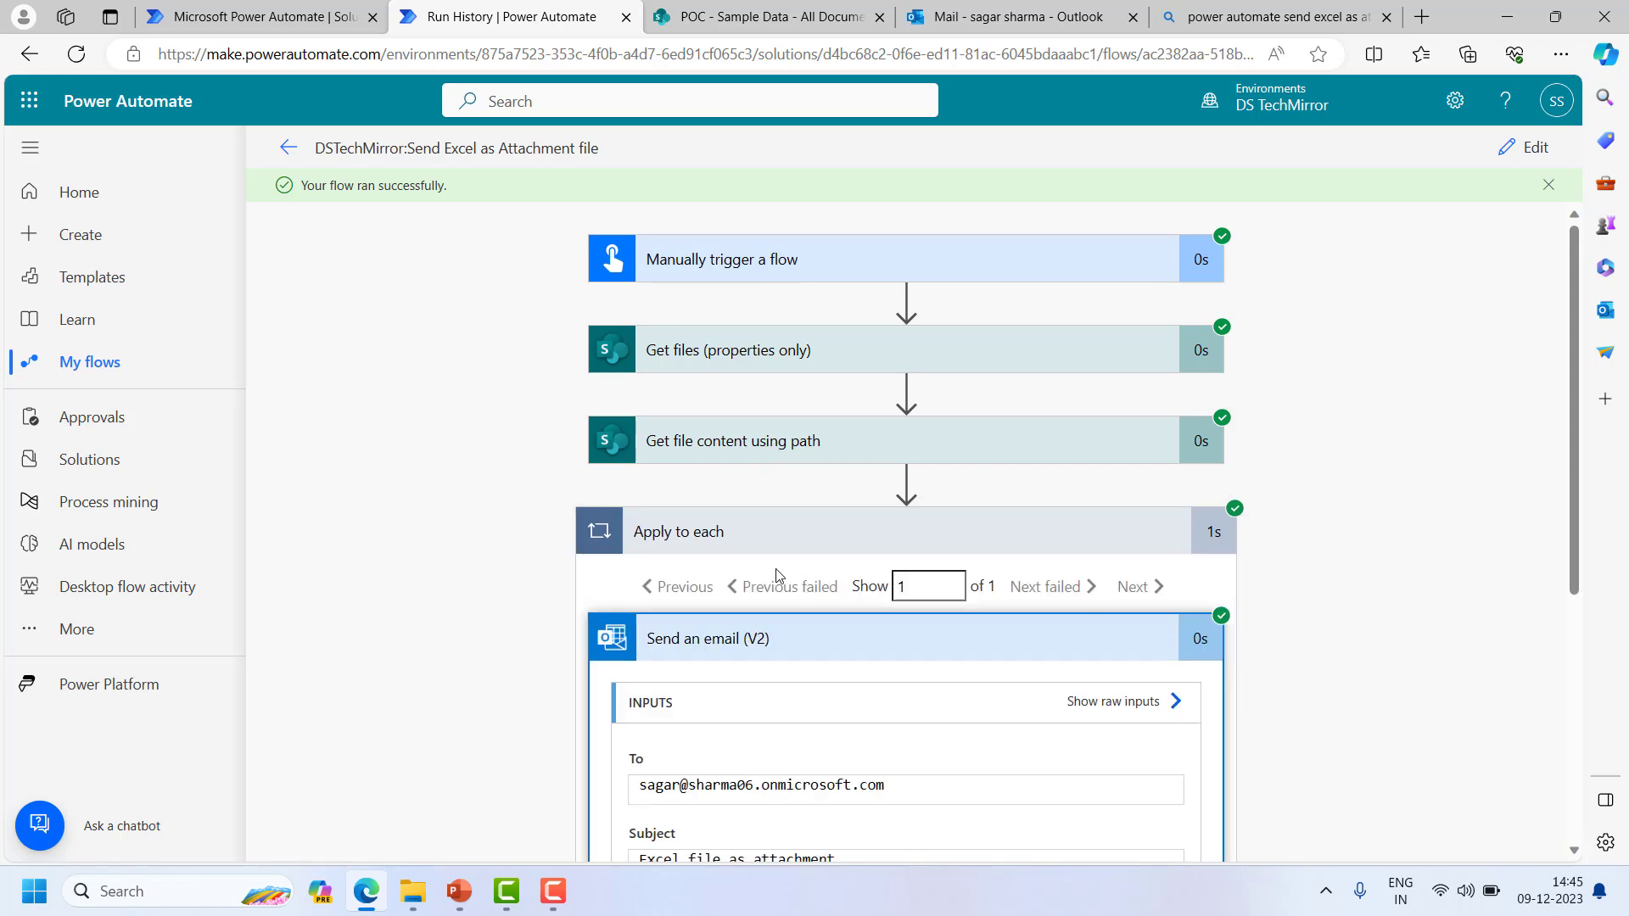
scroll(814, 567, "down", 5)
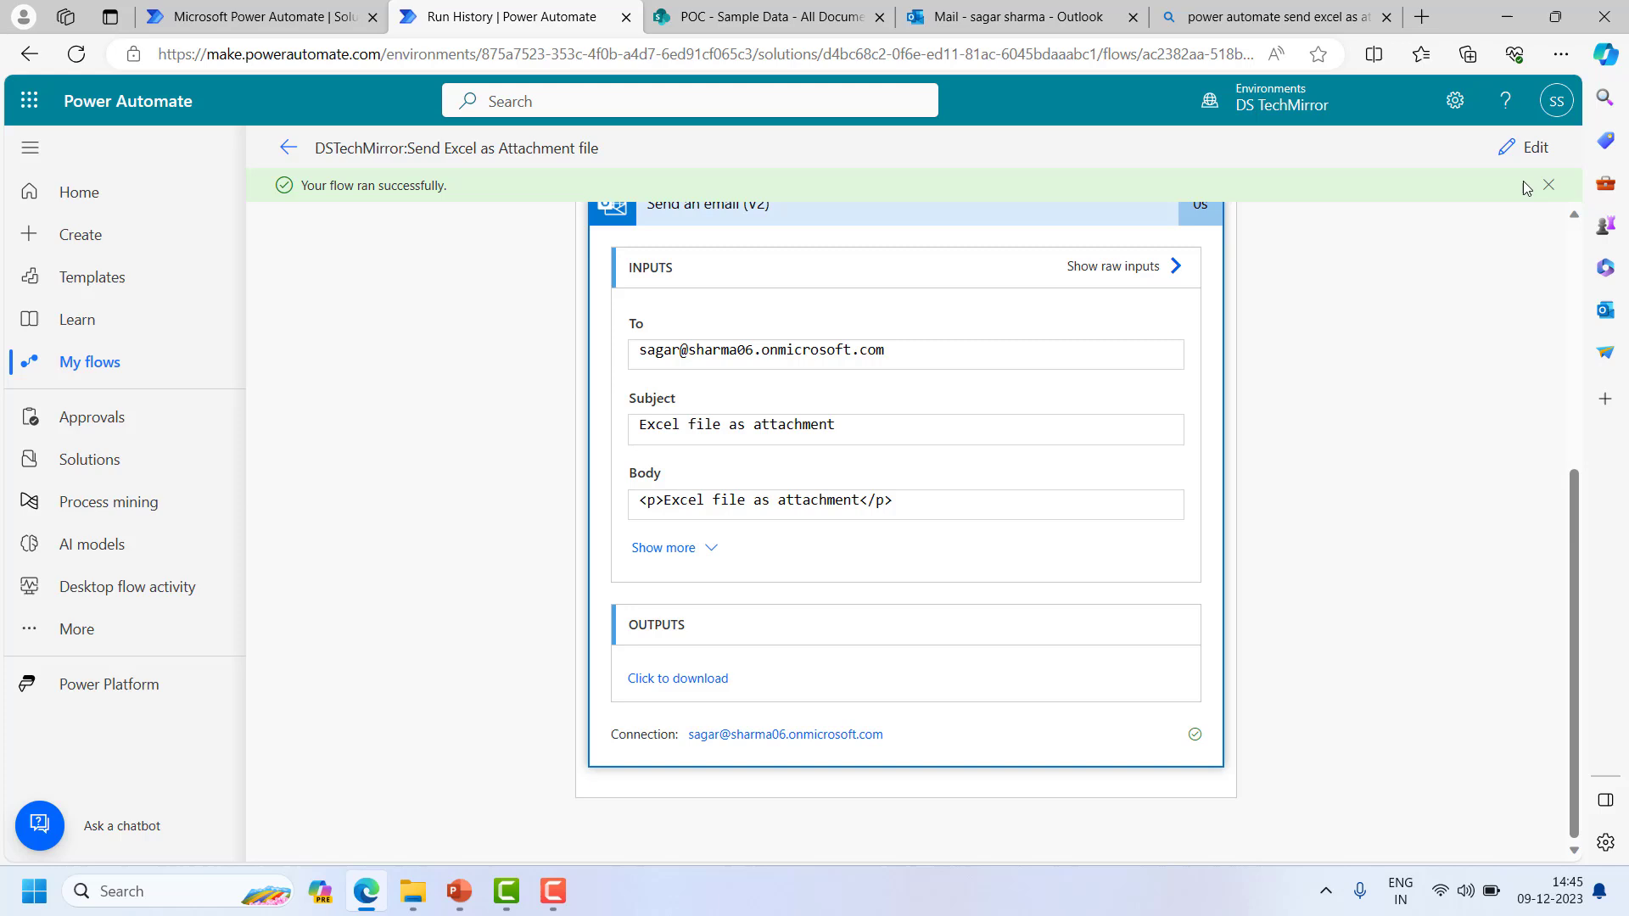
left_click(1520, 151)
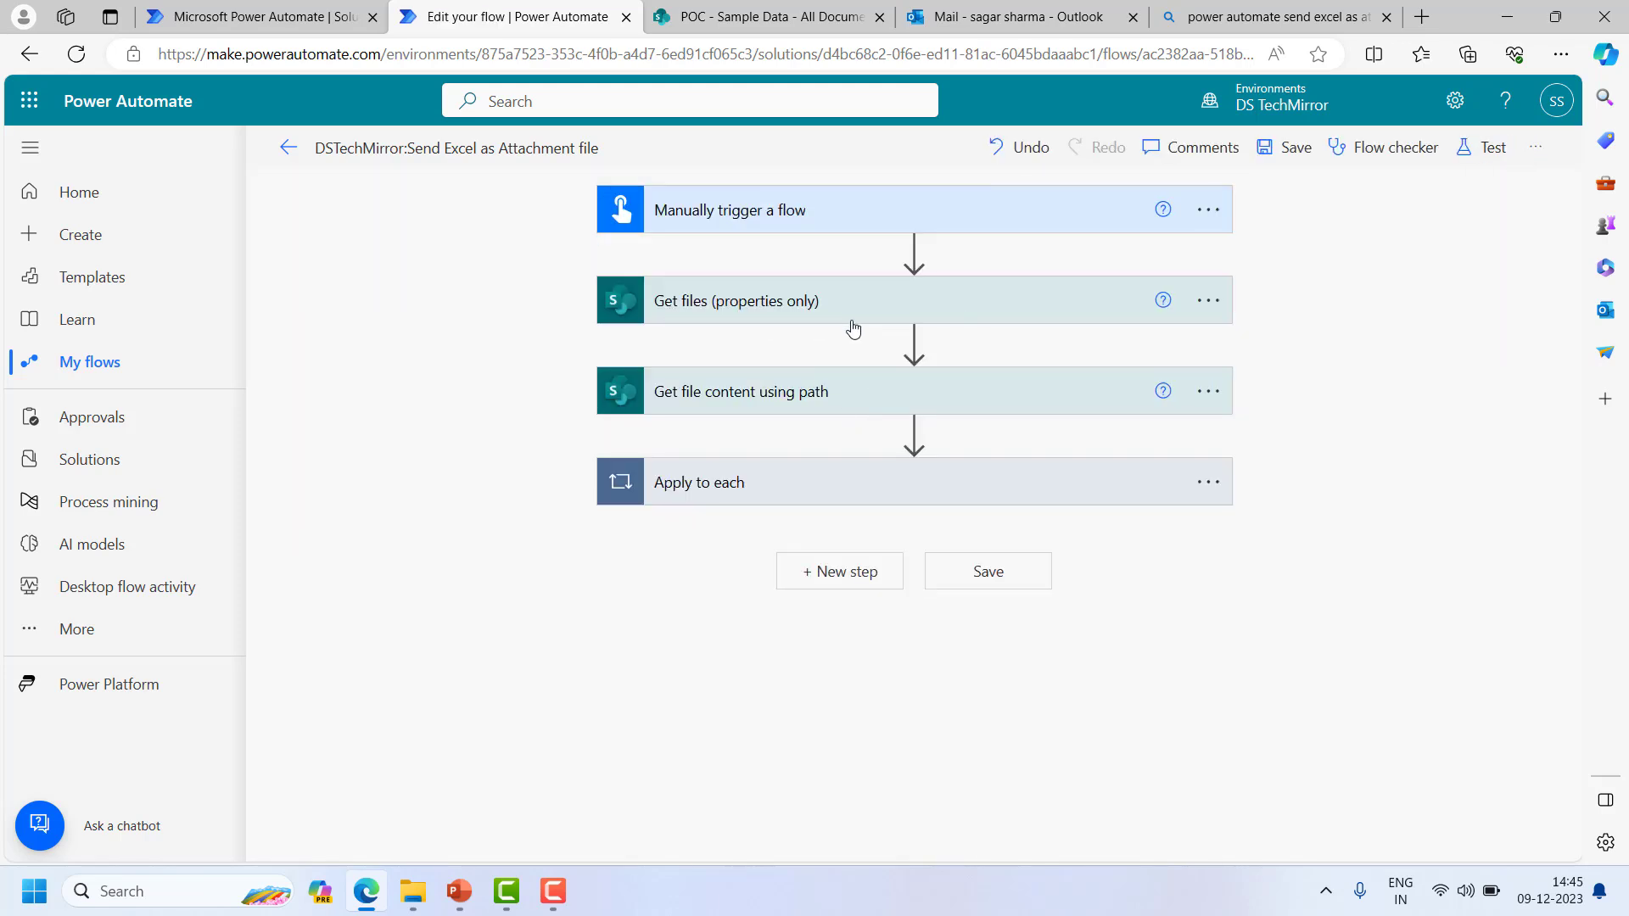
- Check that Send an email (V2) attaches File name with extension and File Content
left_click(793, 478)
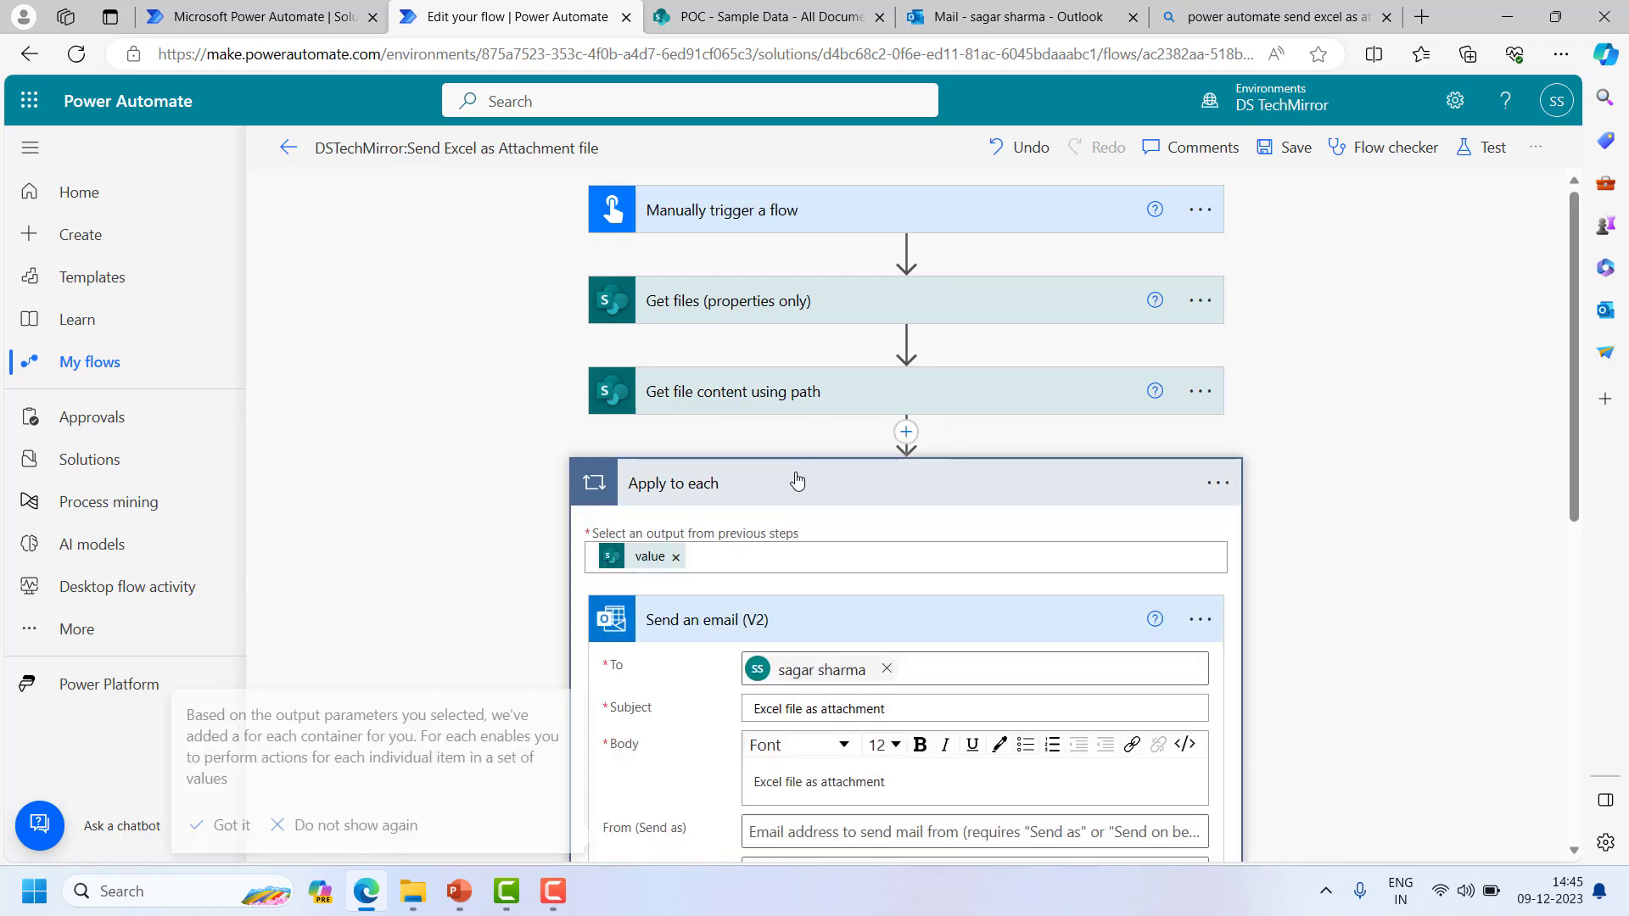
scroll(797, 479, "down", 5)
scroll(797, 479, "down", 1)
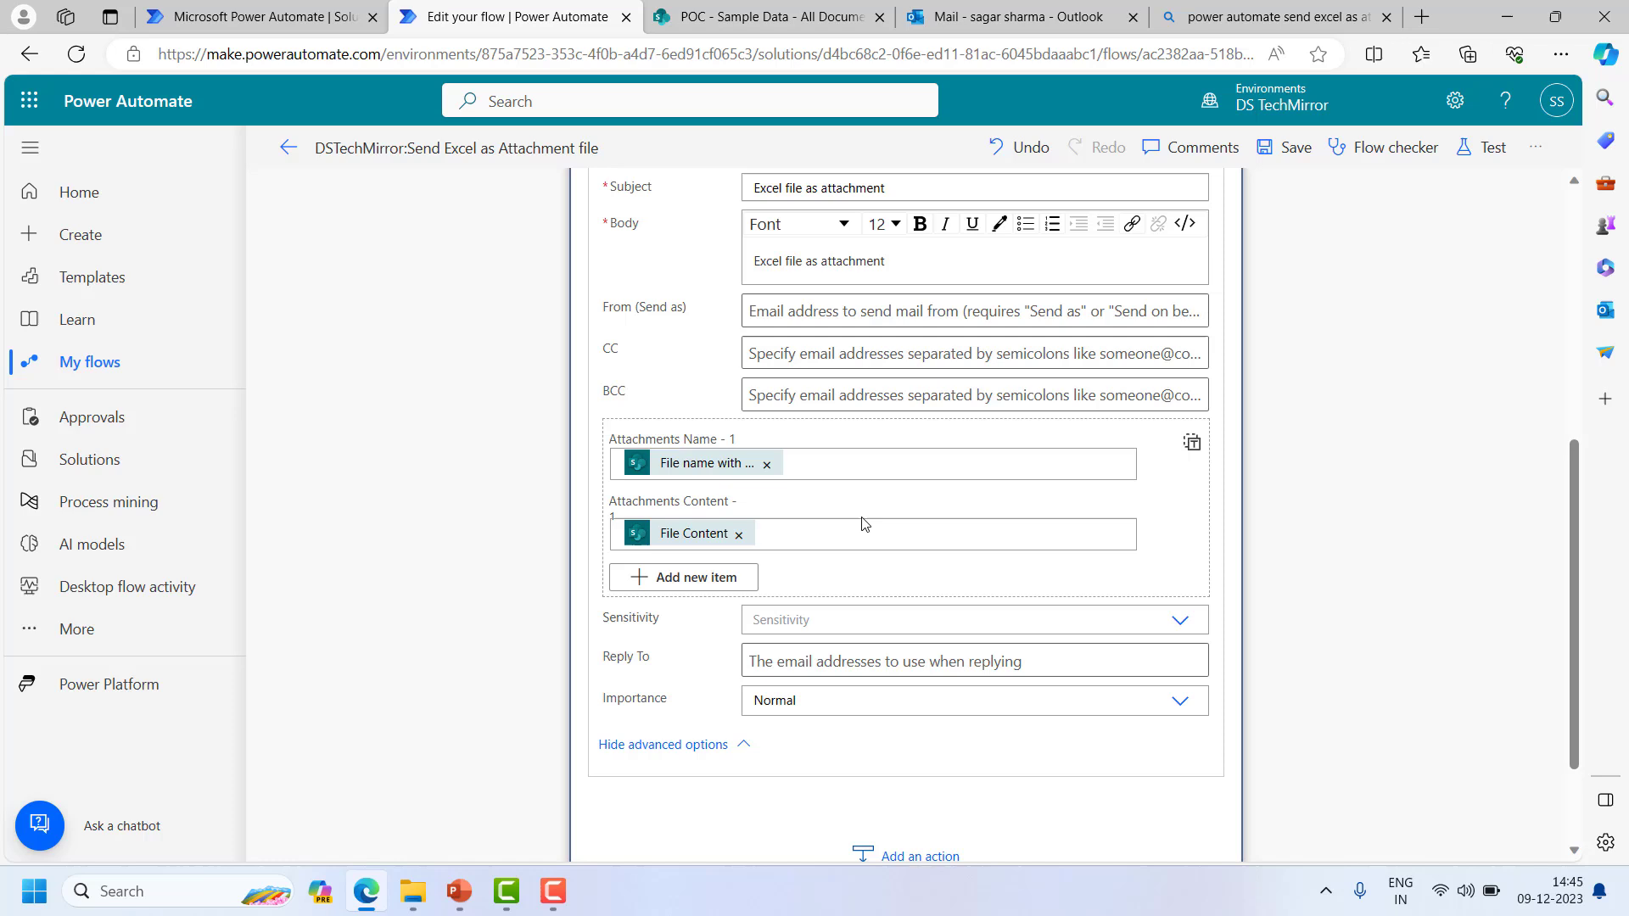
scroll(1296, 551, "up", 1)
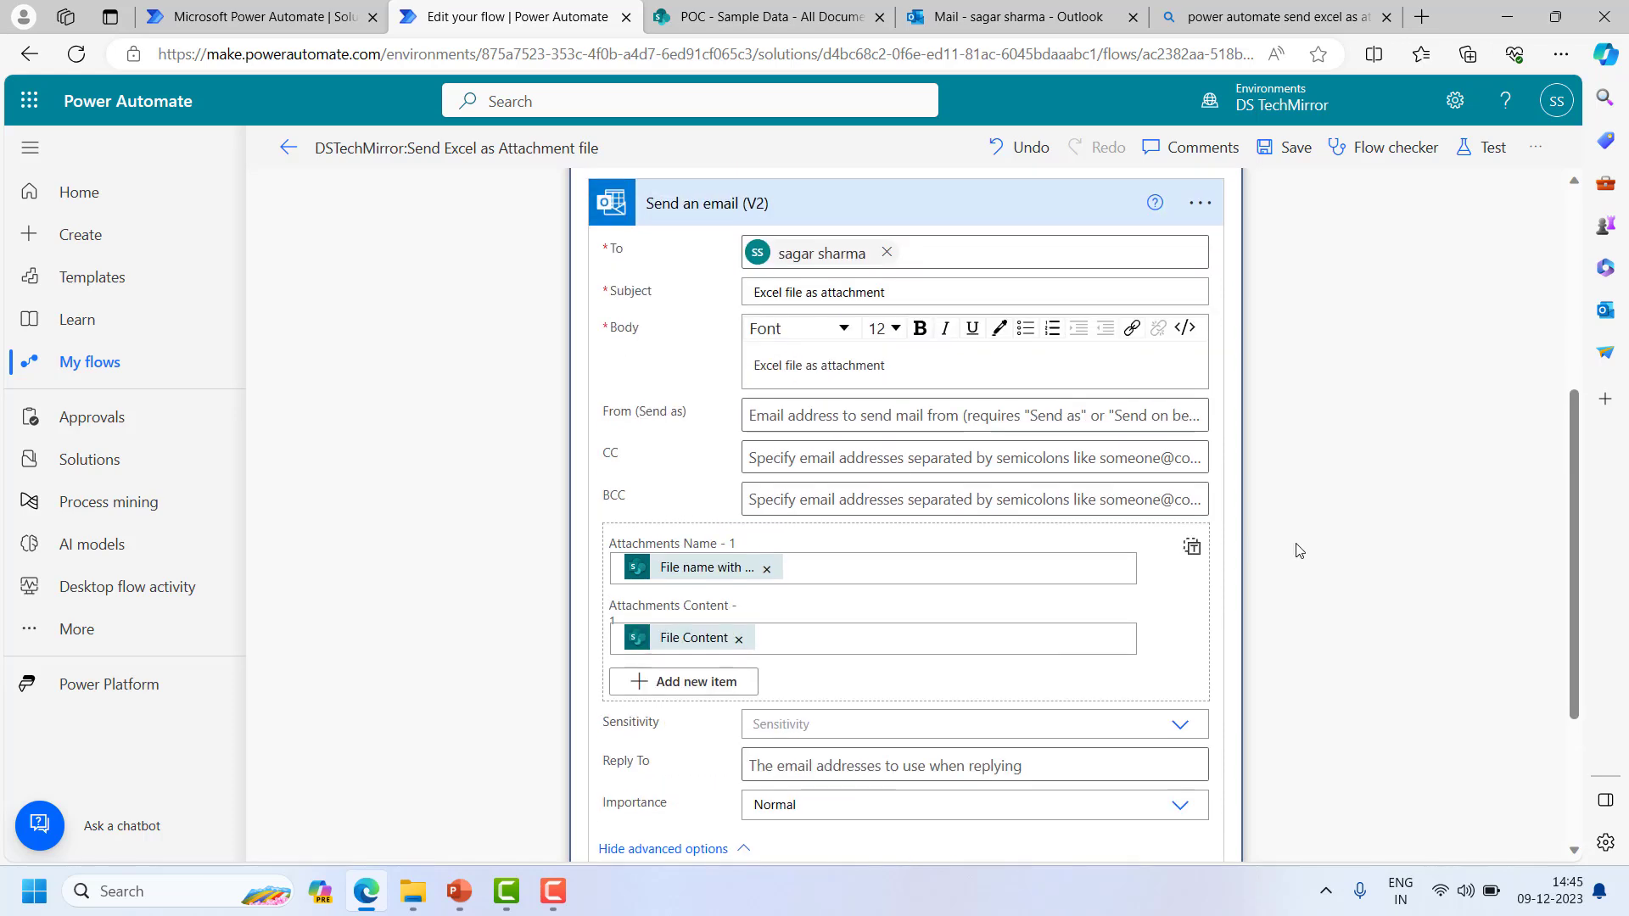